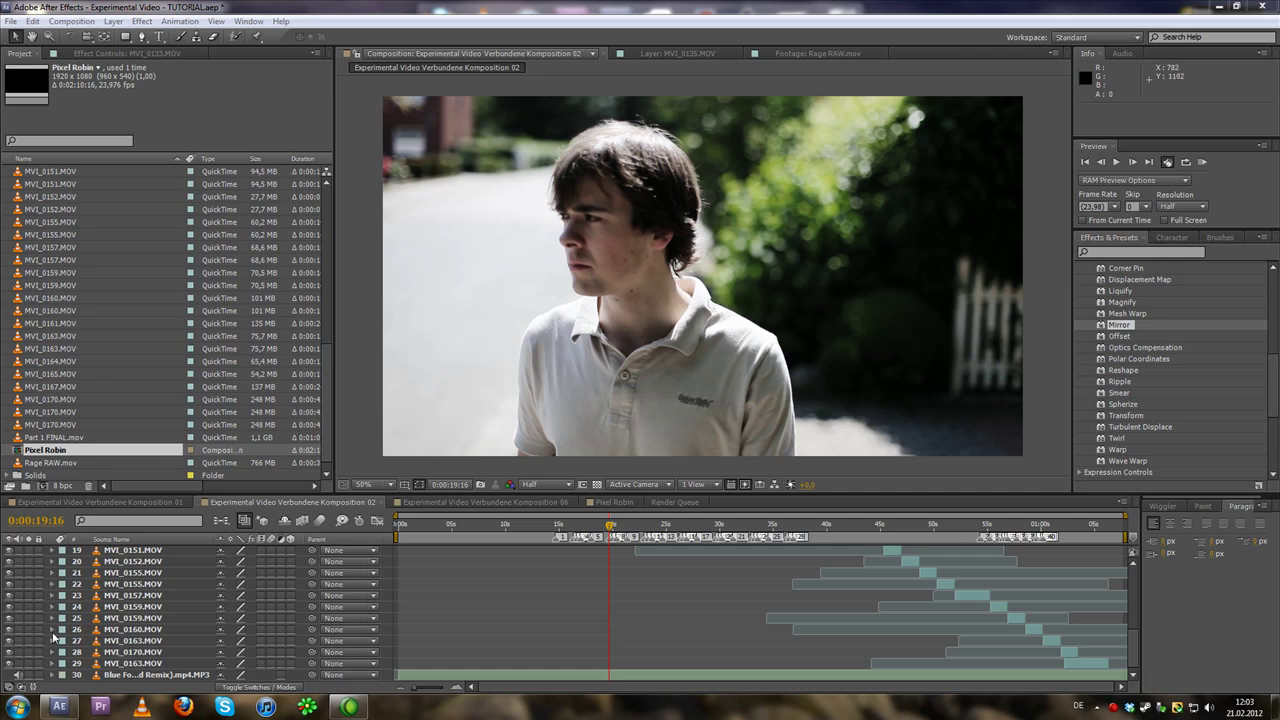
Convert the music MP3 layer's audio to keyframes, creating an Audio Amplitude layer.
left_click(153, 675)
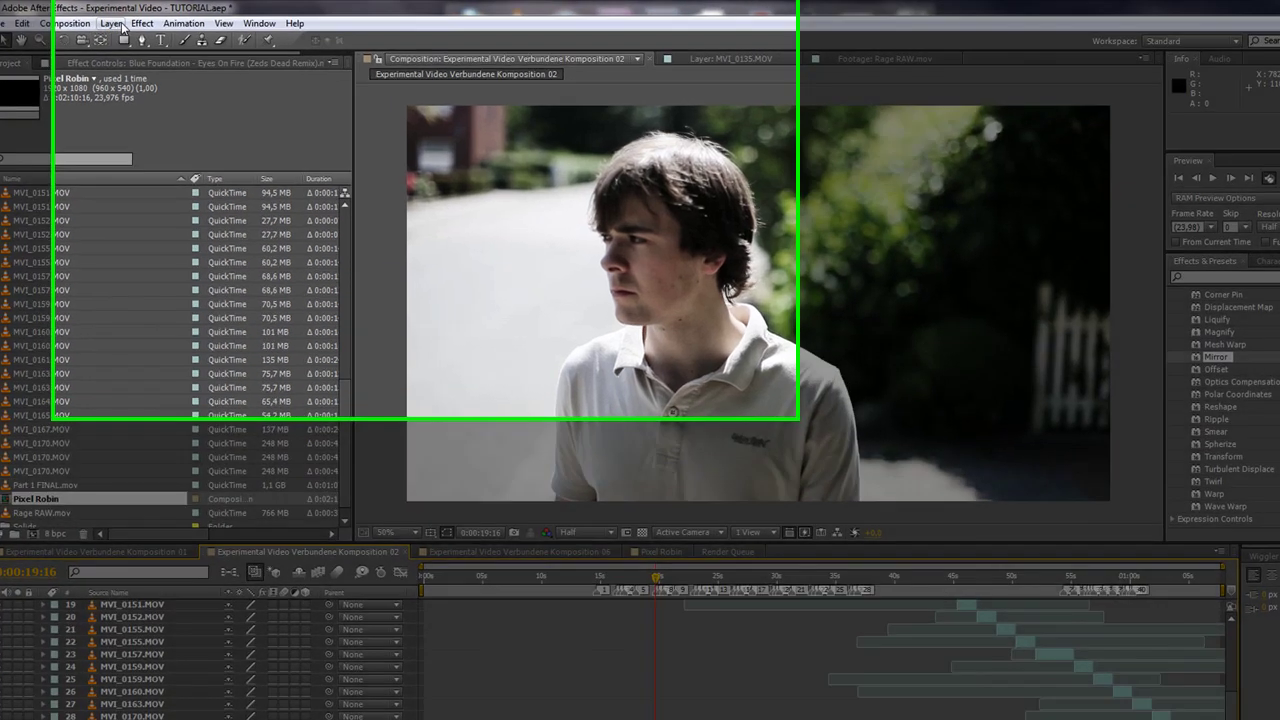
left_click(183, 23)
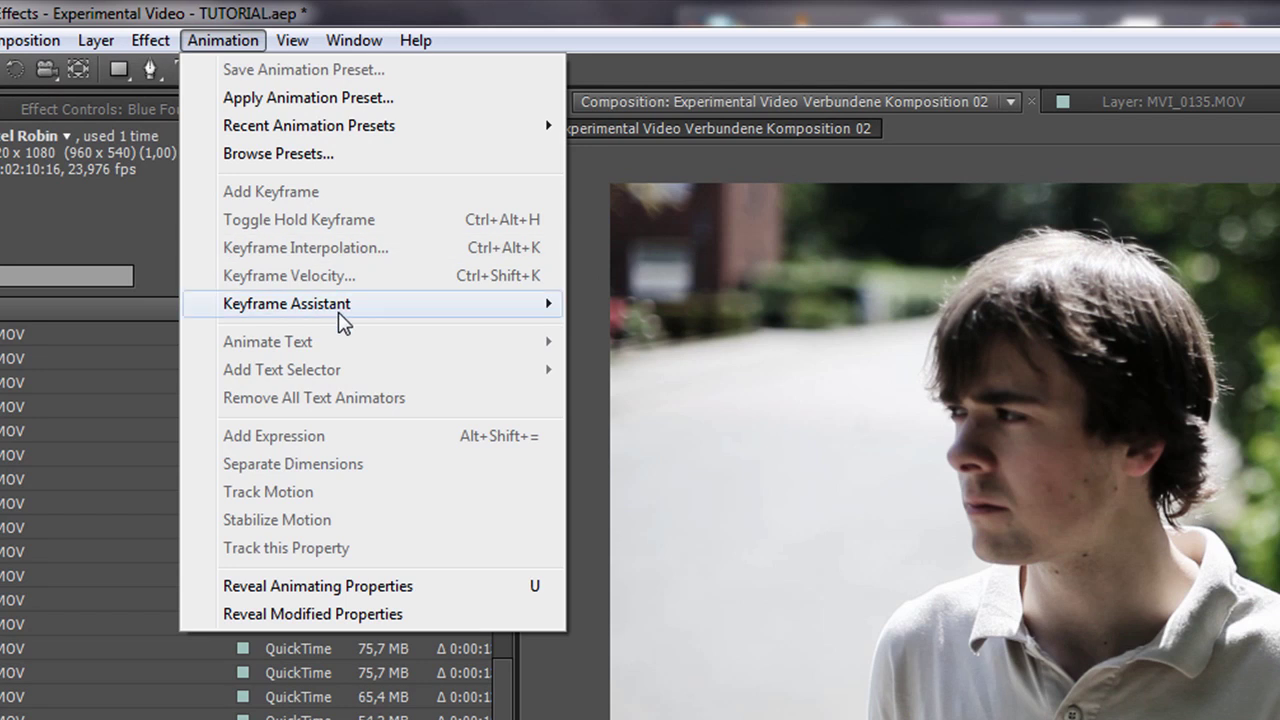
mouse_move(287, 303)
left_click(712, 309)
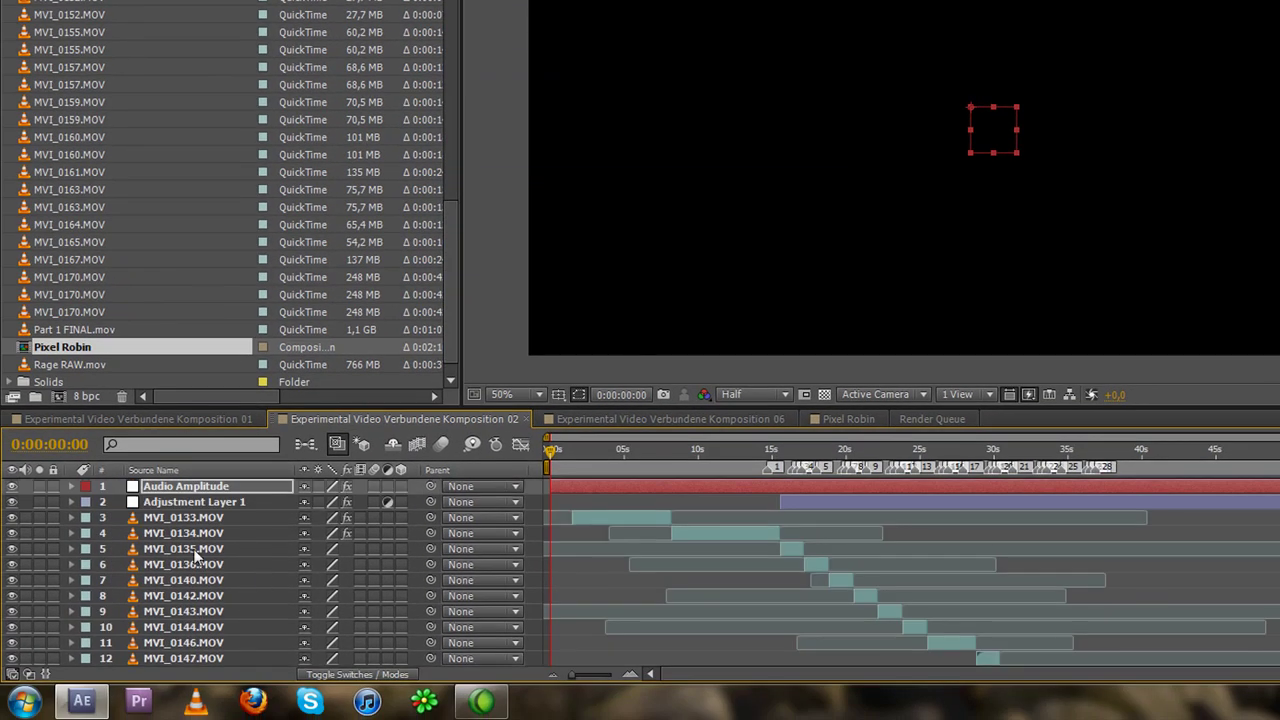
key("Return")
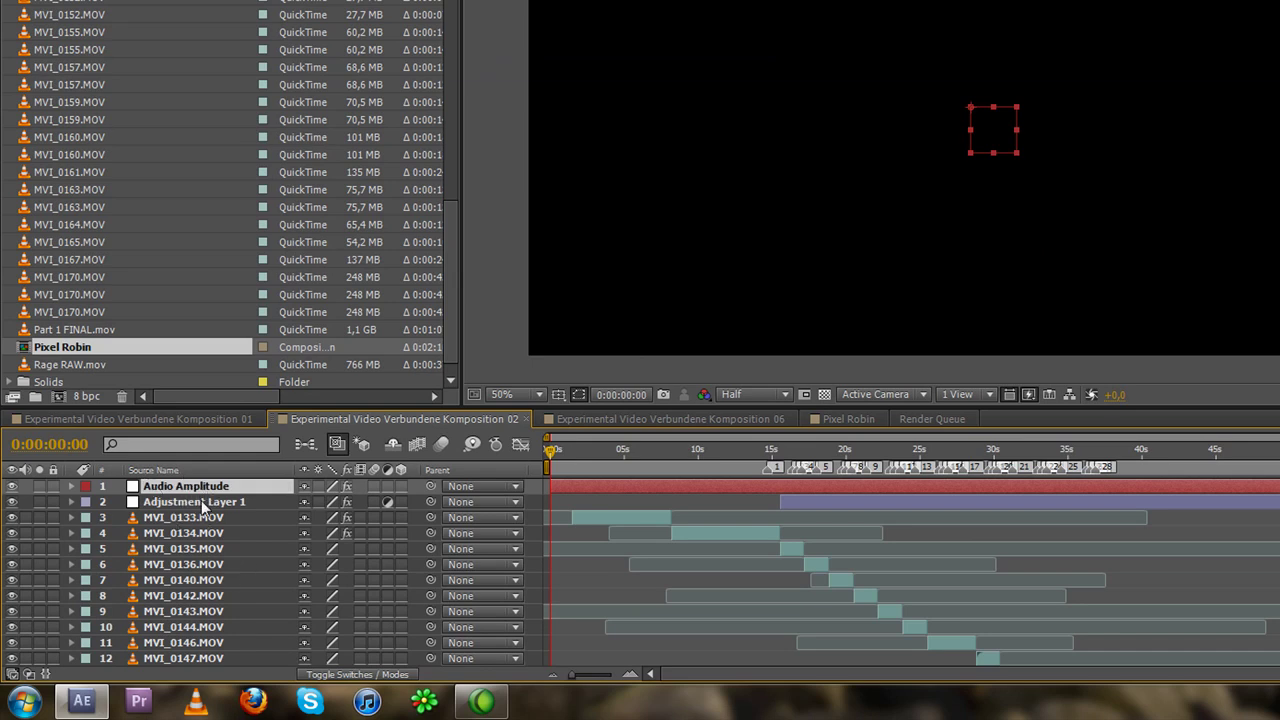
Expand Audio Amplitude's effects and select the Left and Right Channel effects.
left_click(72, 486)
left_click(87, 502)
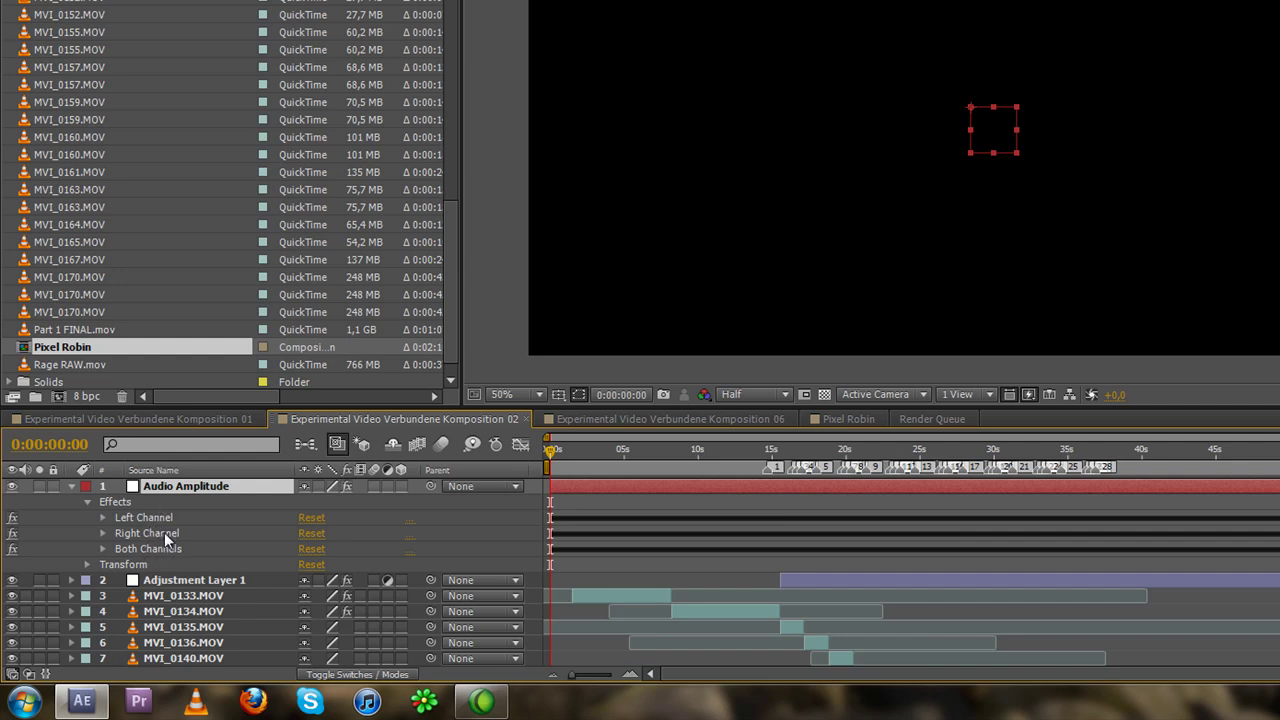
left_click(162, 534)
left_click(156, 517, "ctrl")
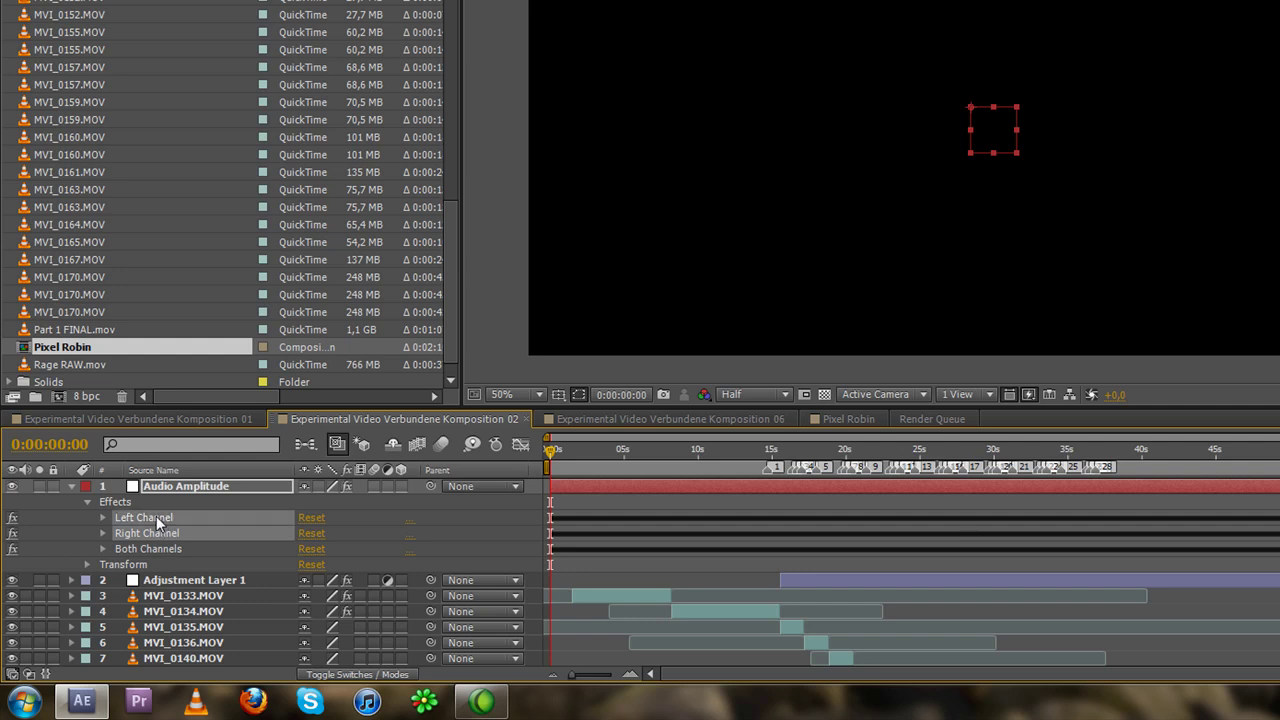
Delete the Left and Right Channel effects and graph the Both Channels slider.
key("Delete")
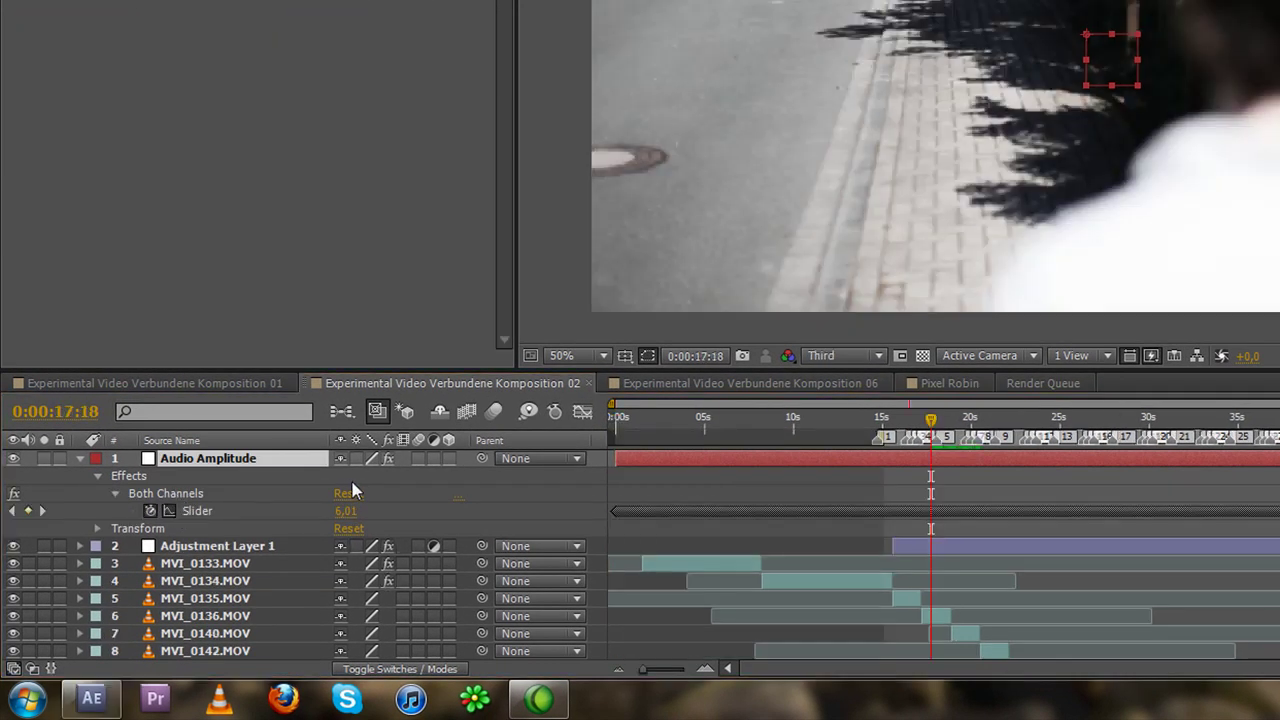
left_click(199, 511)
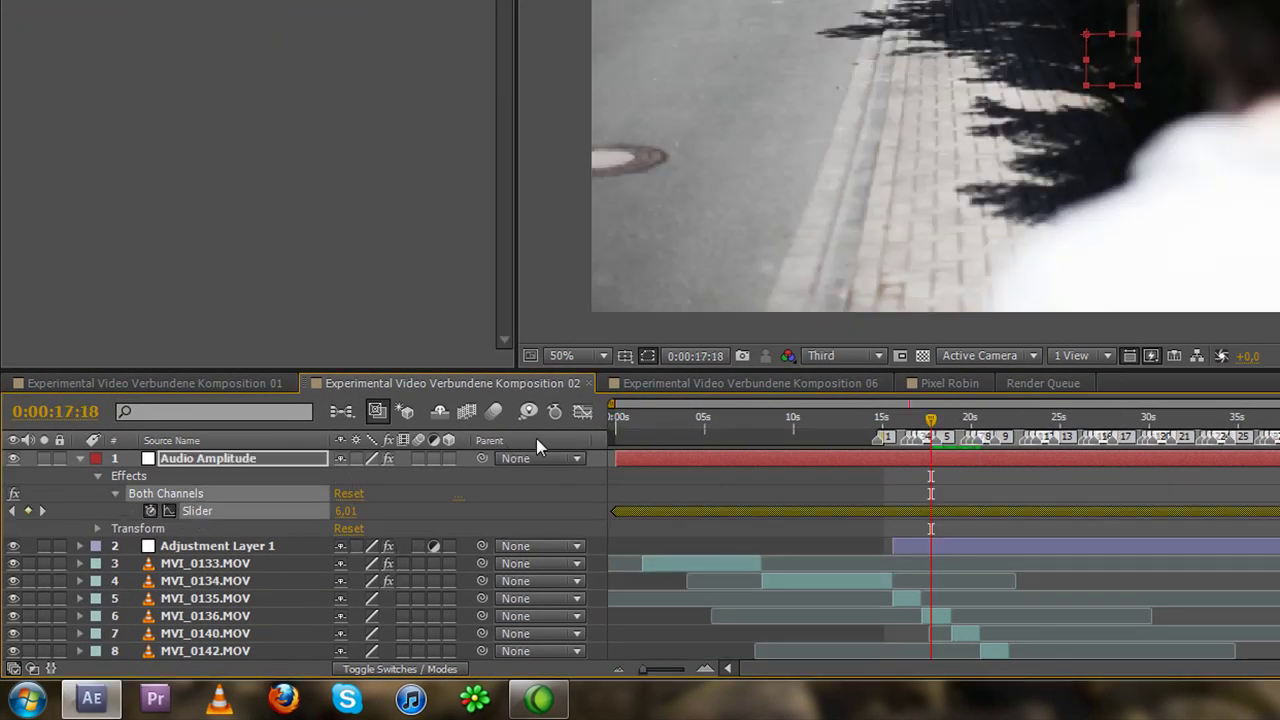
left_click(584, 416)
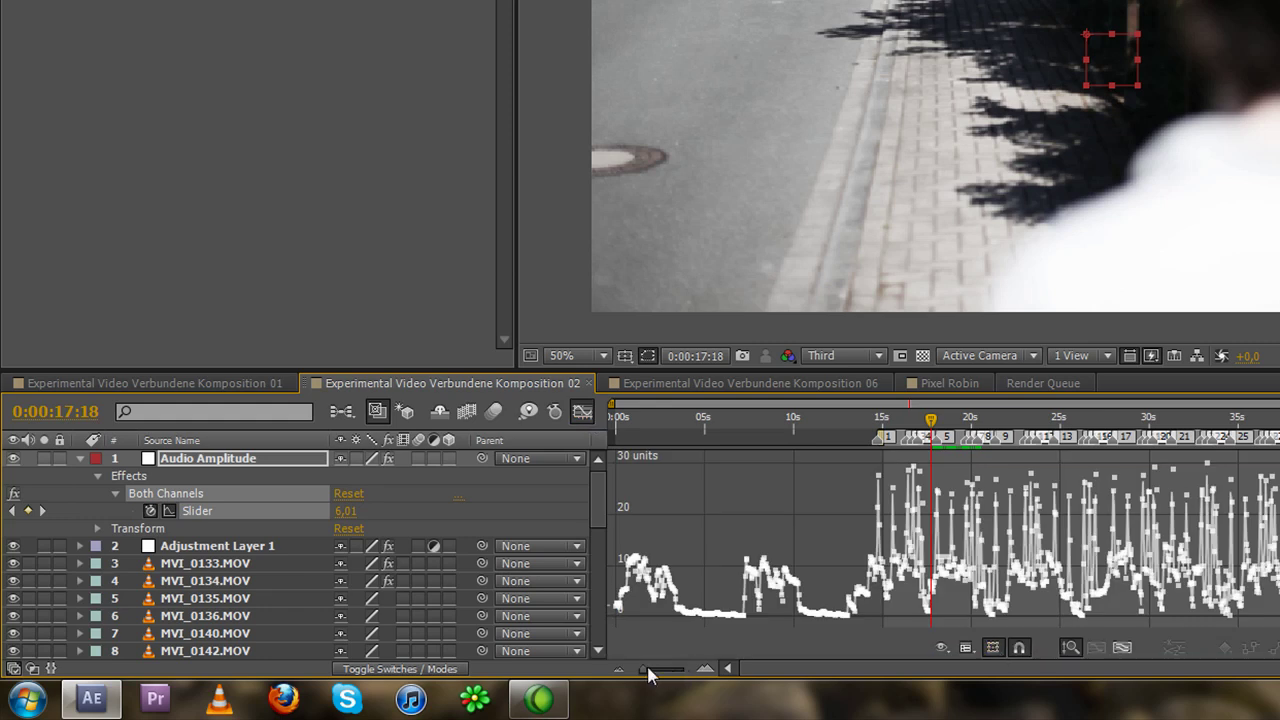
Zoom the graph to about 4–30 seconds and preview the loudness curve near 18 seconds.
left_click_drag(648, 670, 658, 670)
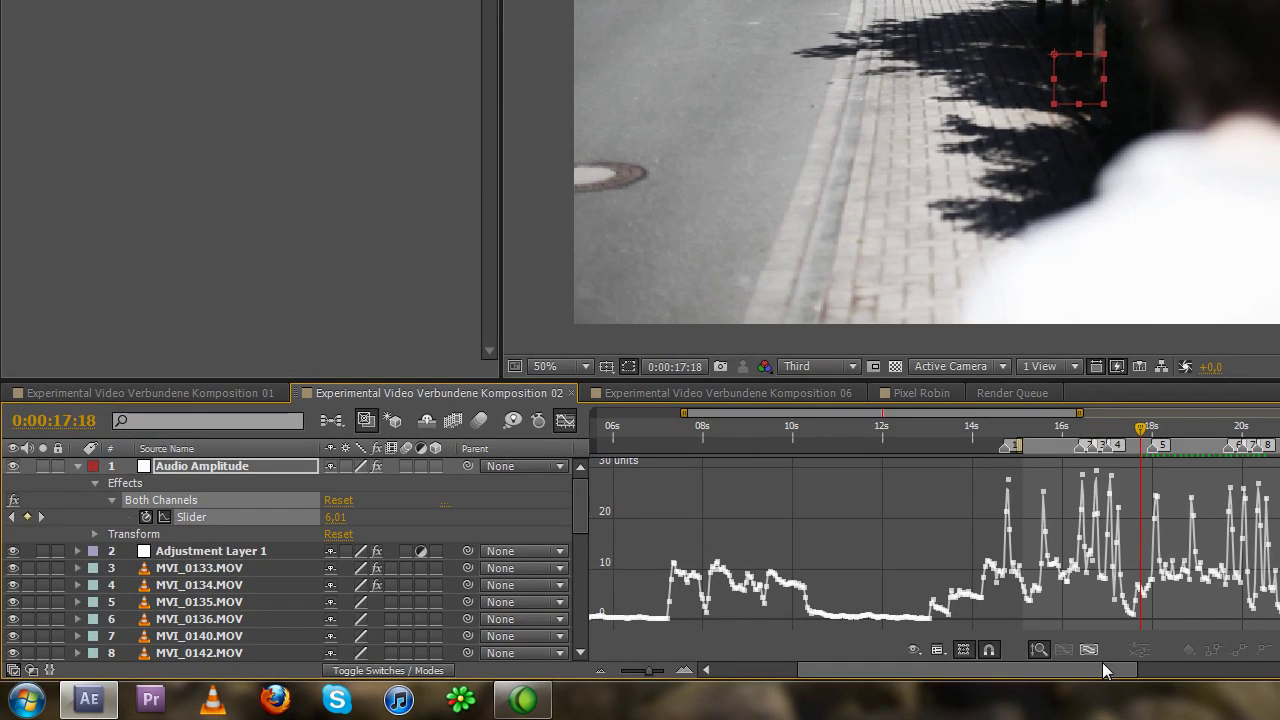
left_click_drag(1105, 670, 1180, 670)
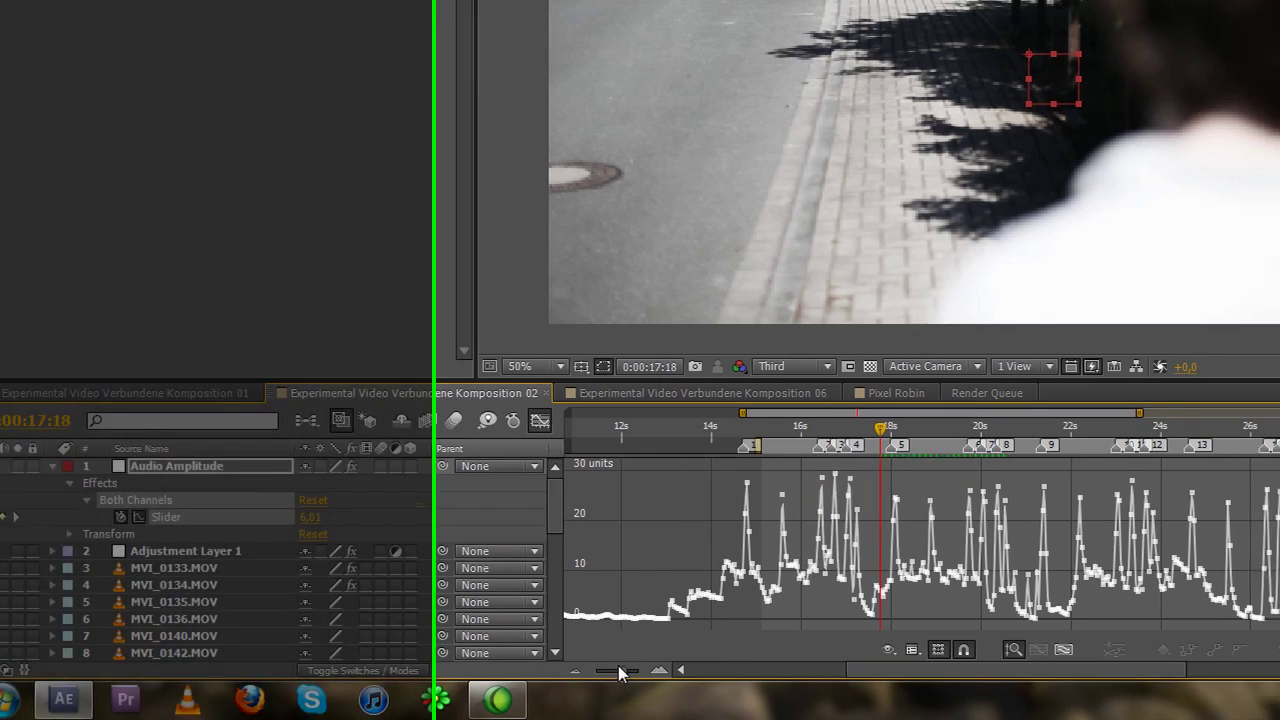
left_click_drag(618, 672, 612, 672)
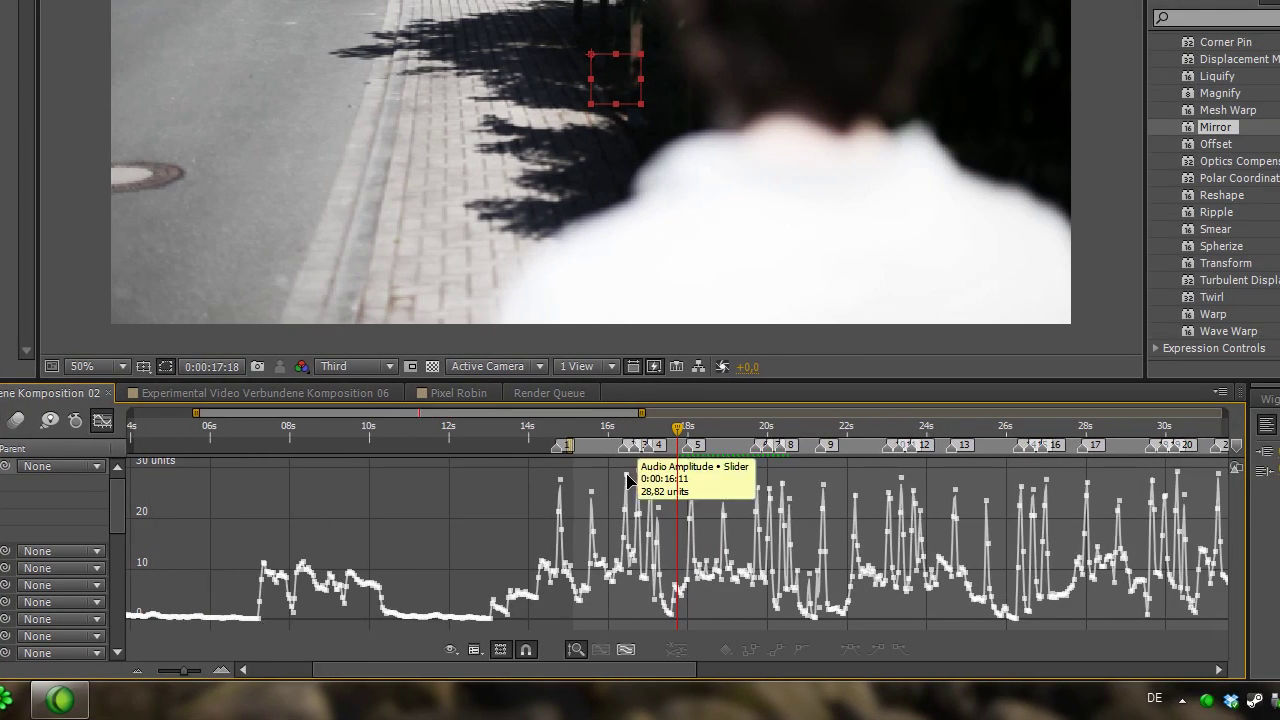
left_click(582, 428)
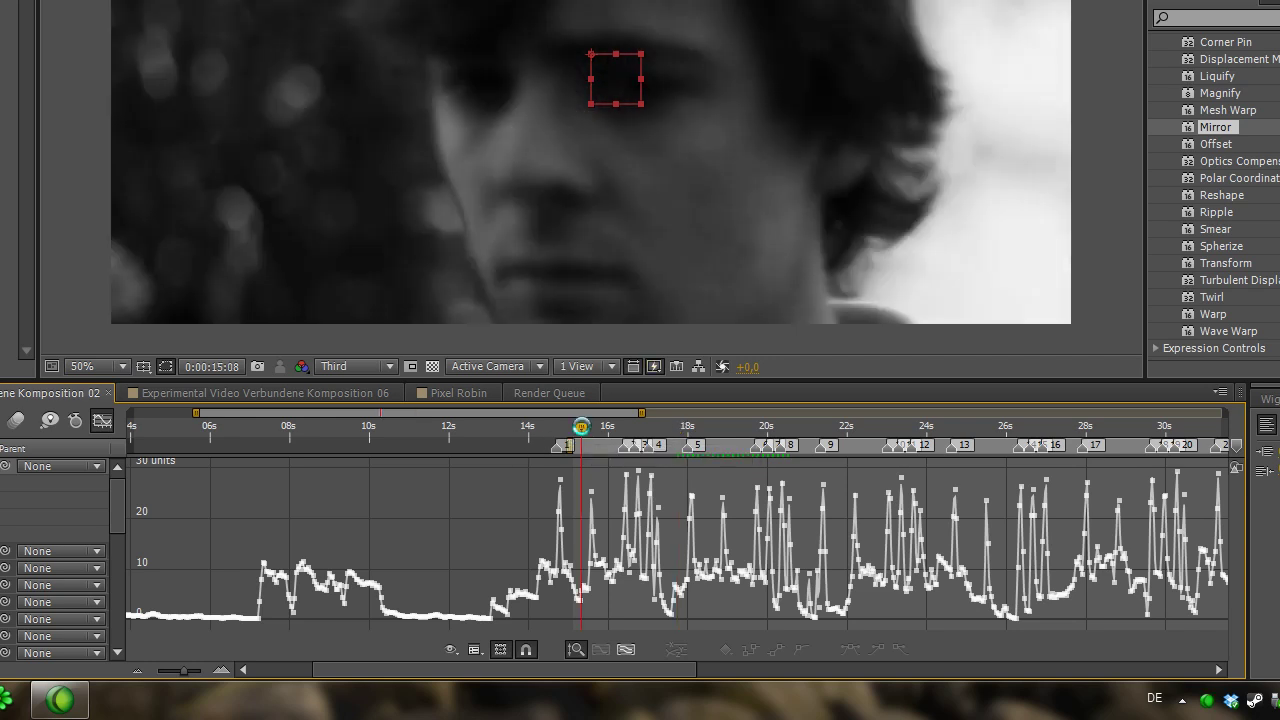
key("space")
key("space")
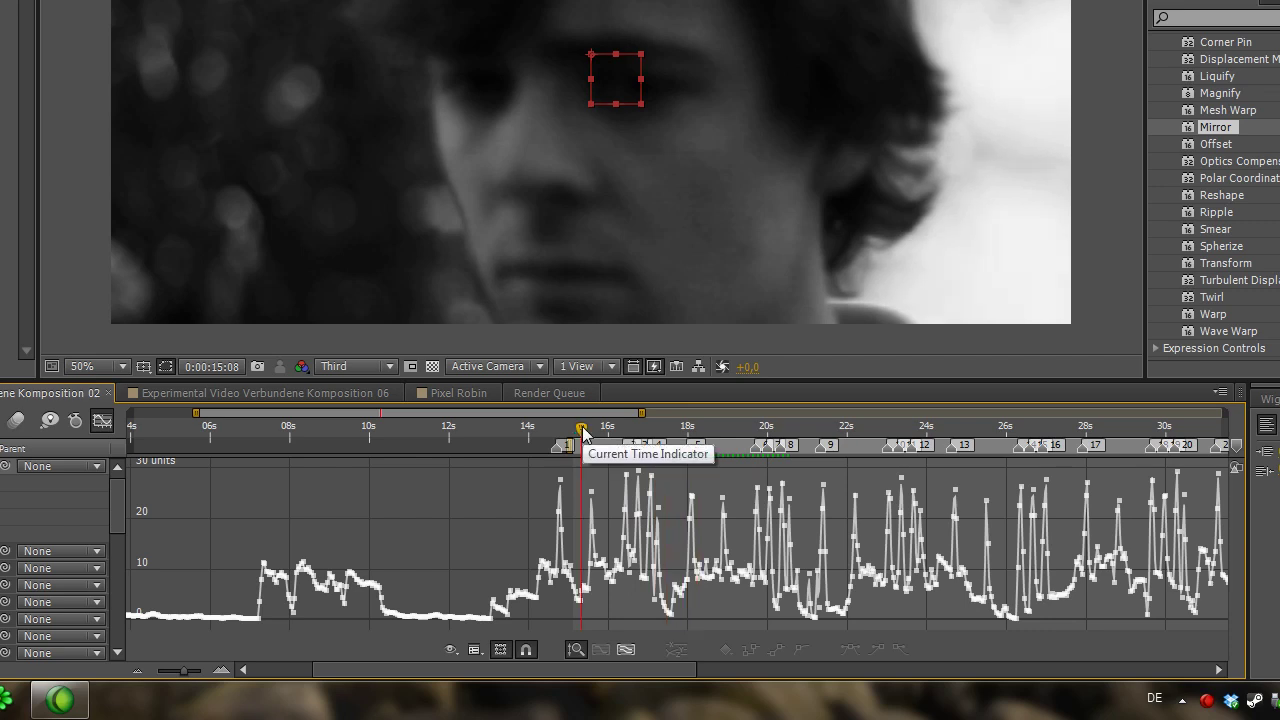
left_click(707, 429)
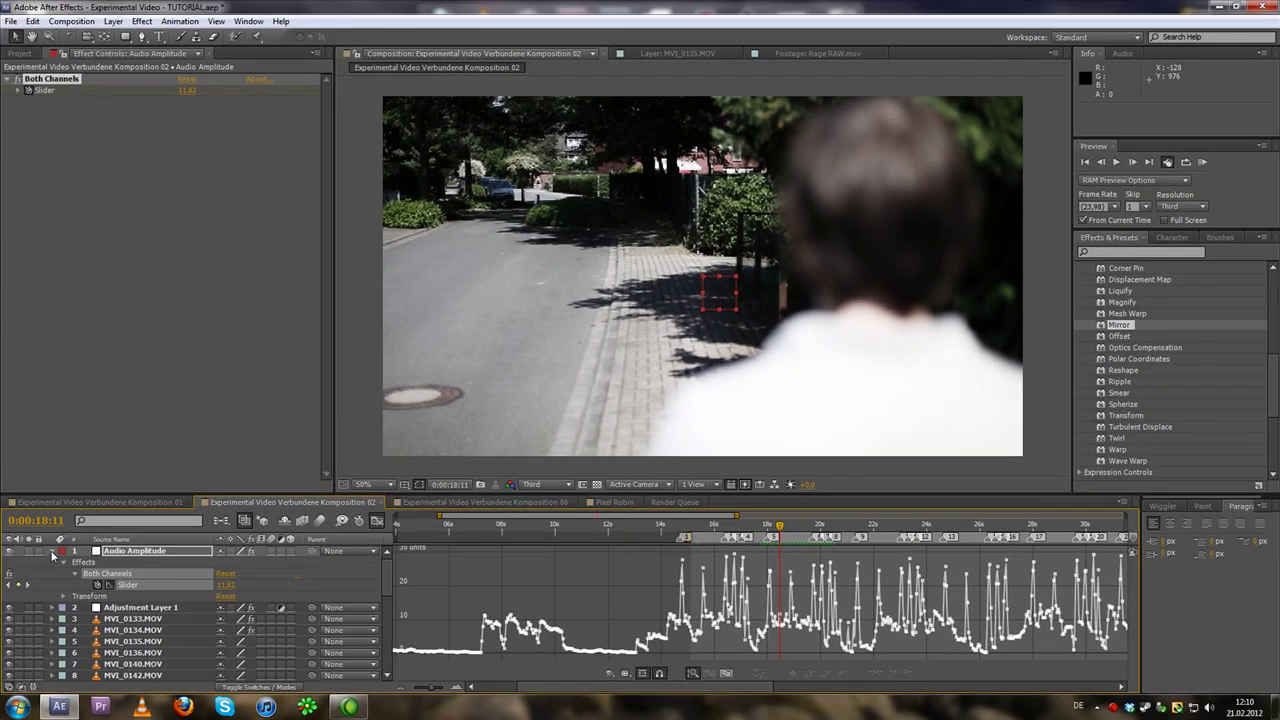
left_click(57, 551)
Add a new adjustment layer at the top of the timeline.
right_click(84, 554)
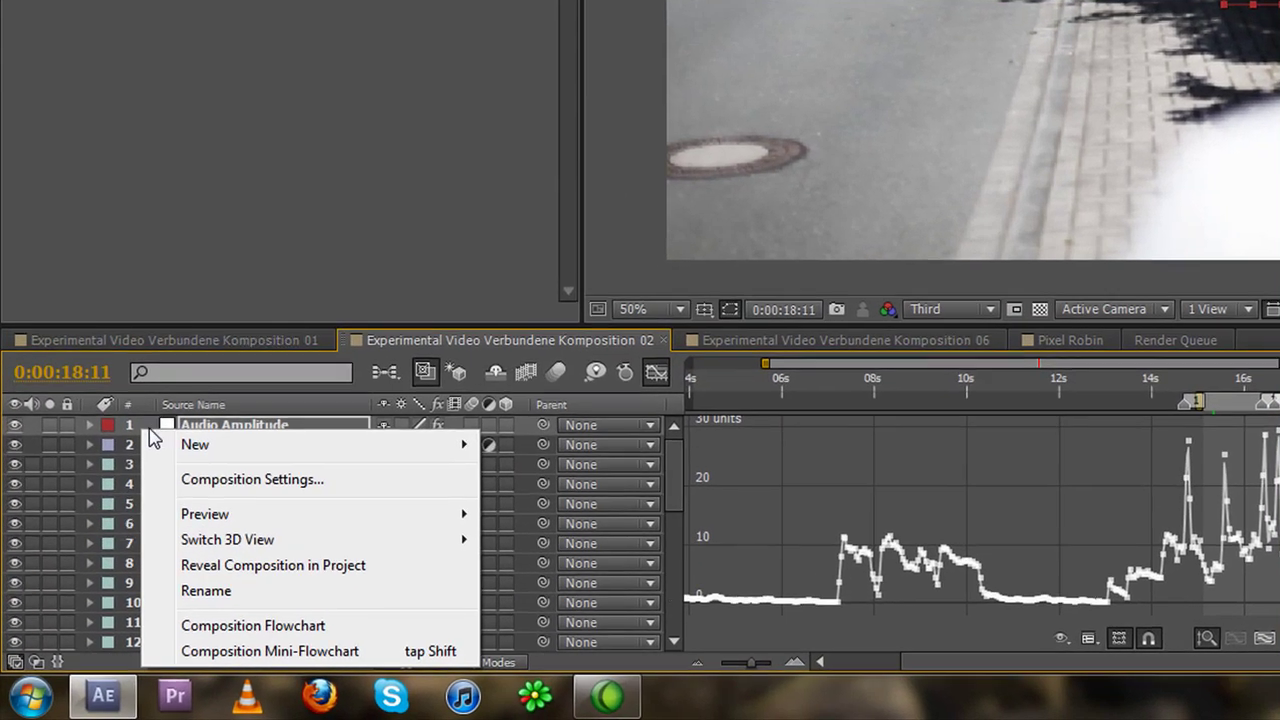
mouse_move(196, 444)
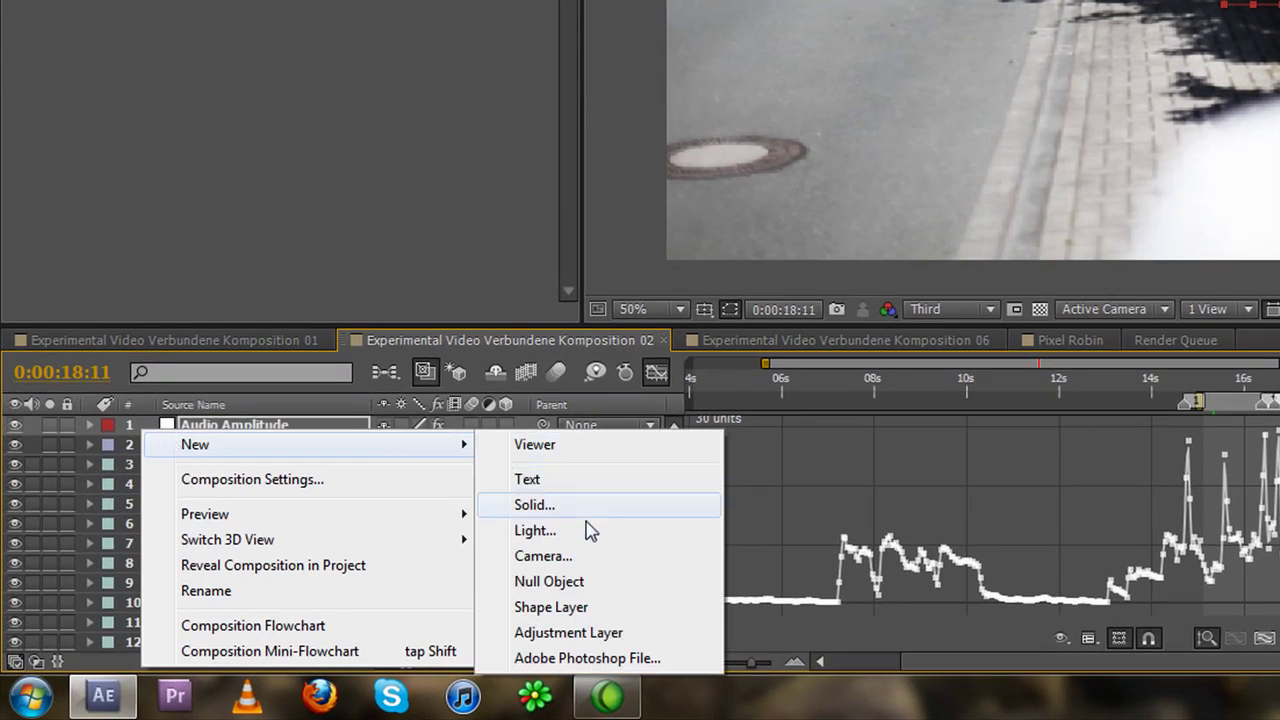
left_click(583, 632)
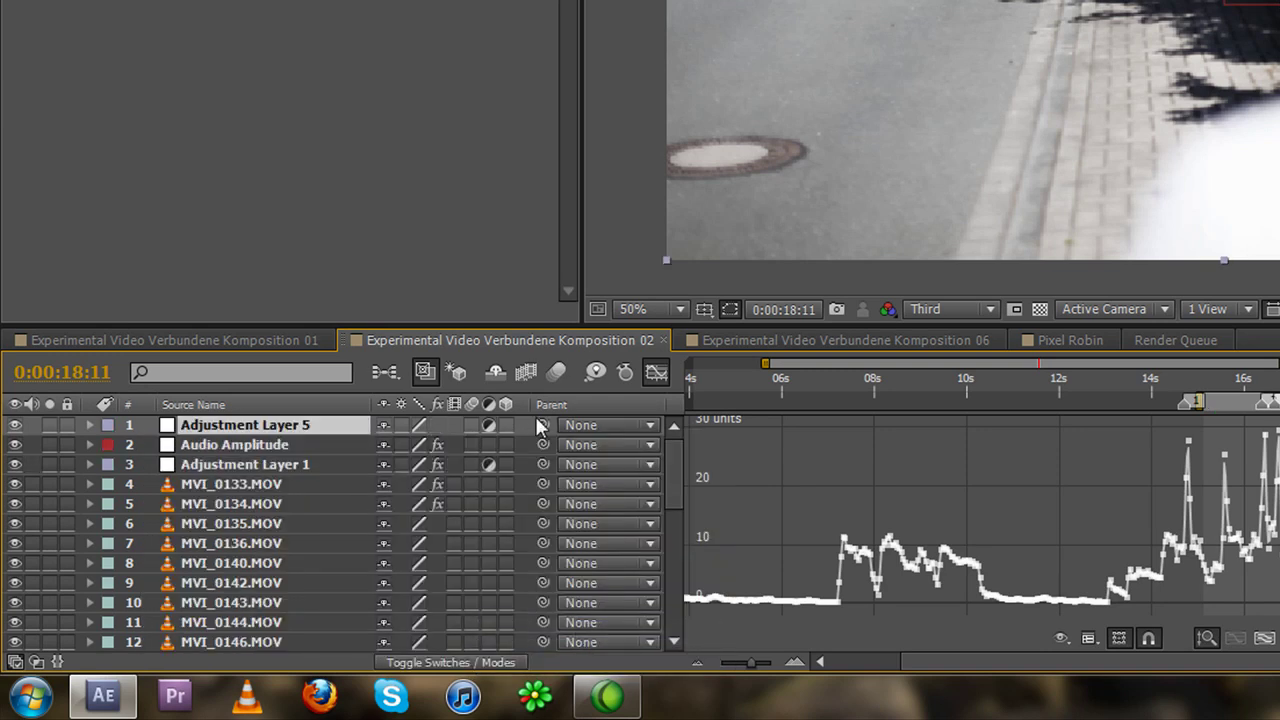
left_click(646, 379)
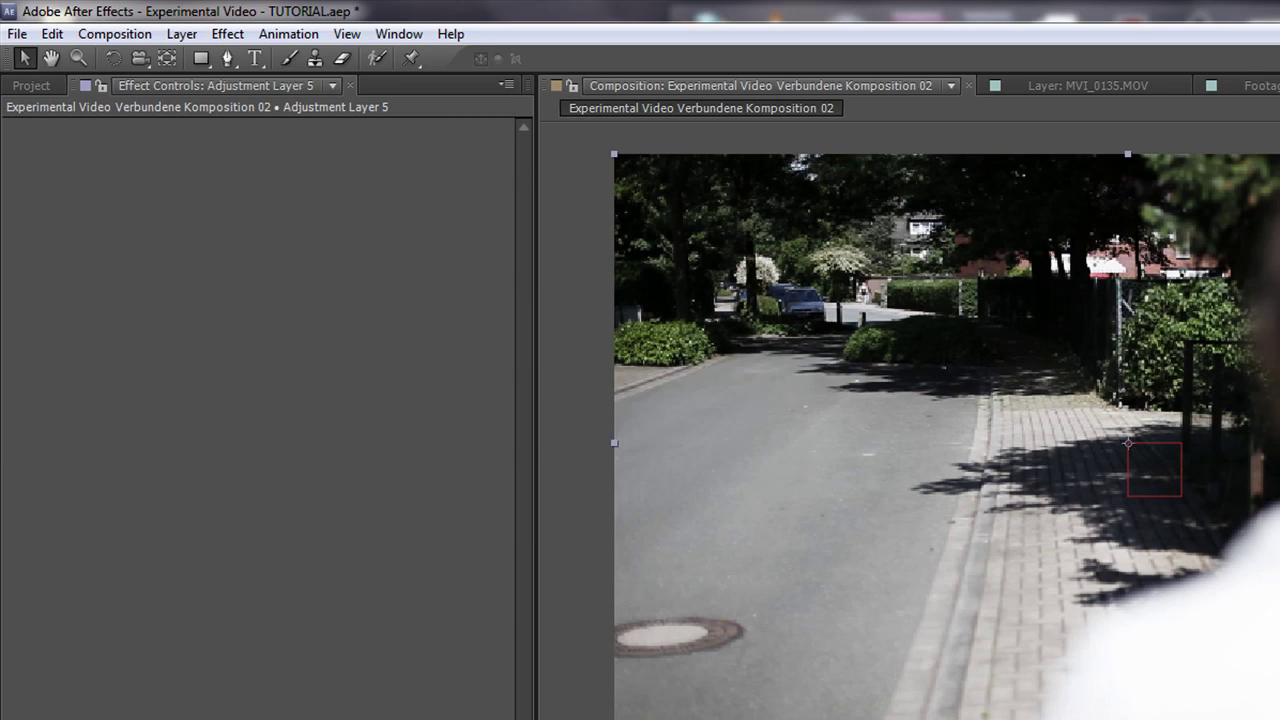
Apply Video Copilot's Twitch effect to the adjustment layer and reveal its Enable options.
left_click(182, 34)
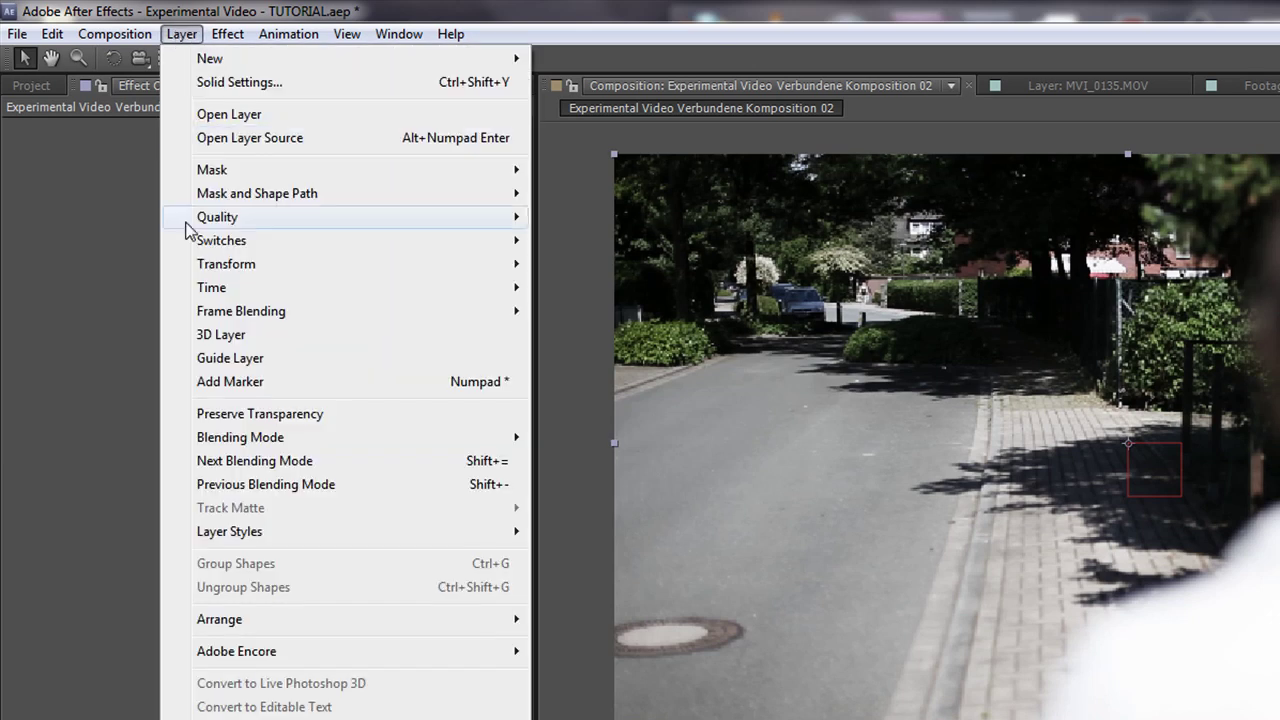
left_click(228, 34)
mouse_move(280, 655)
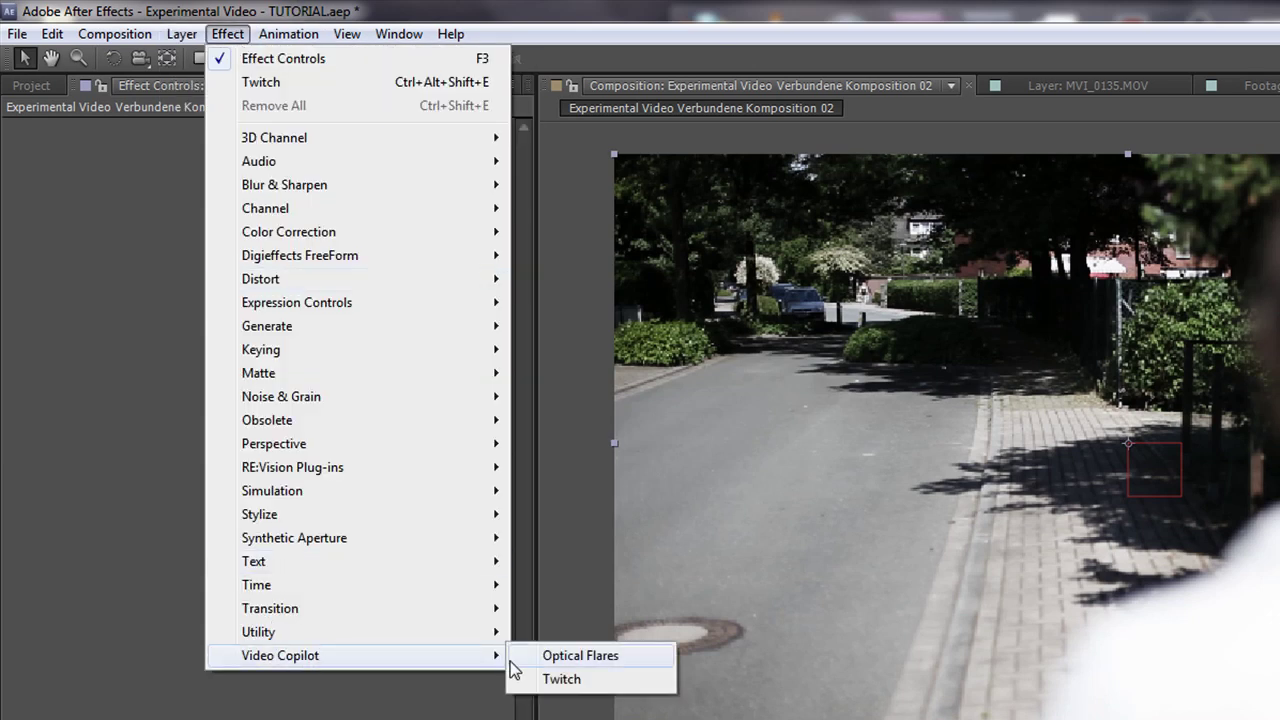
left_click(560, 679)
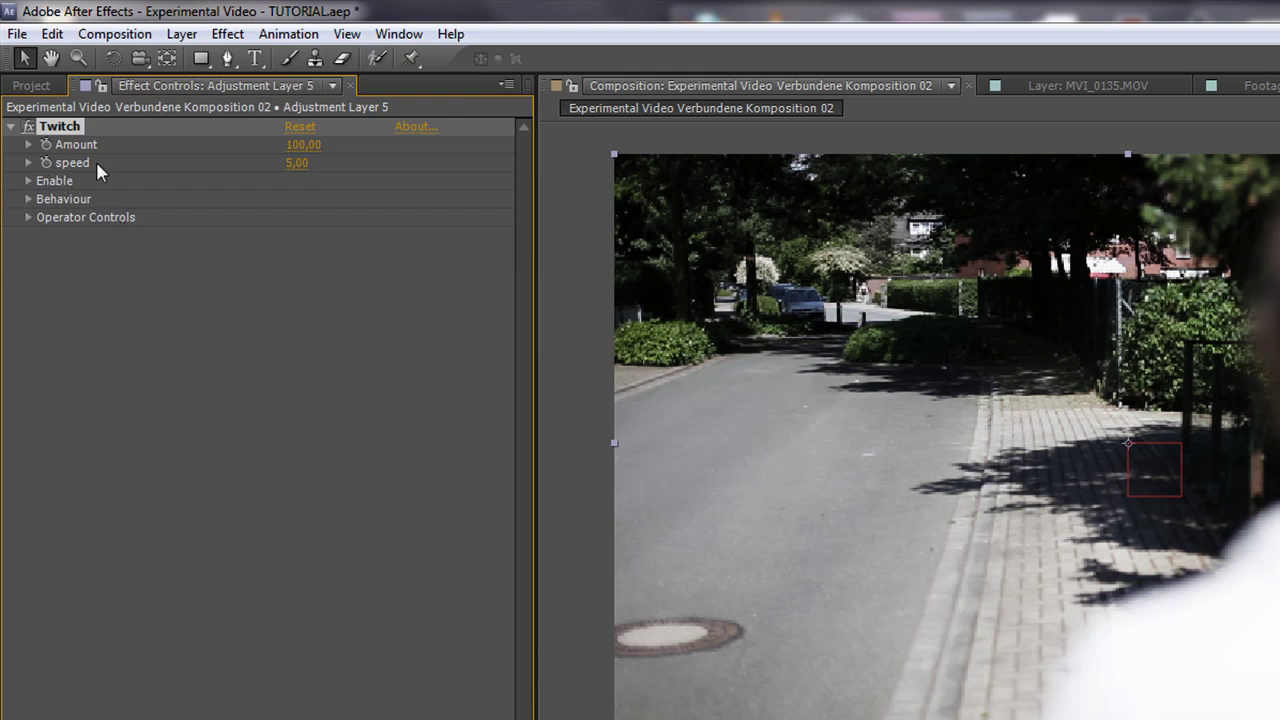
left_click(28, 181)
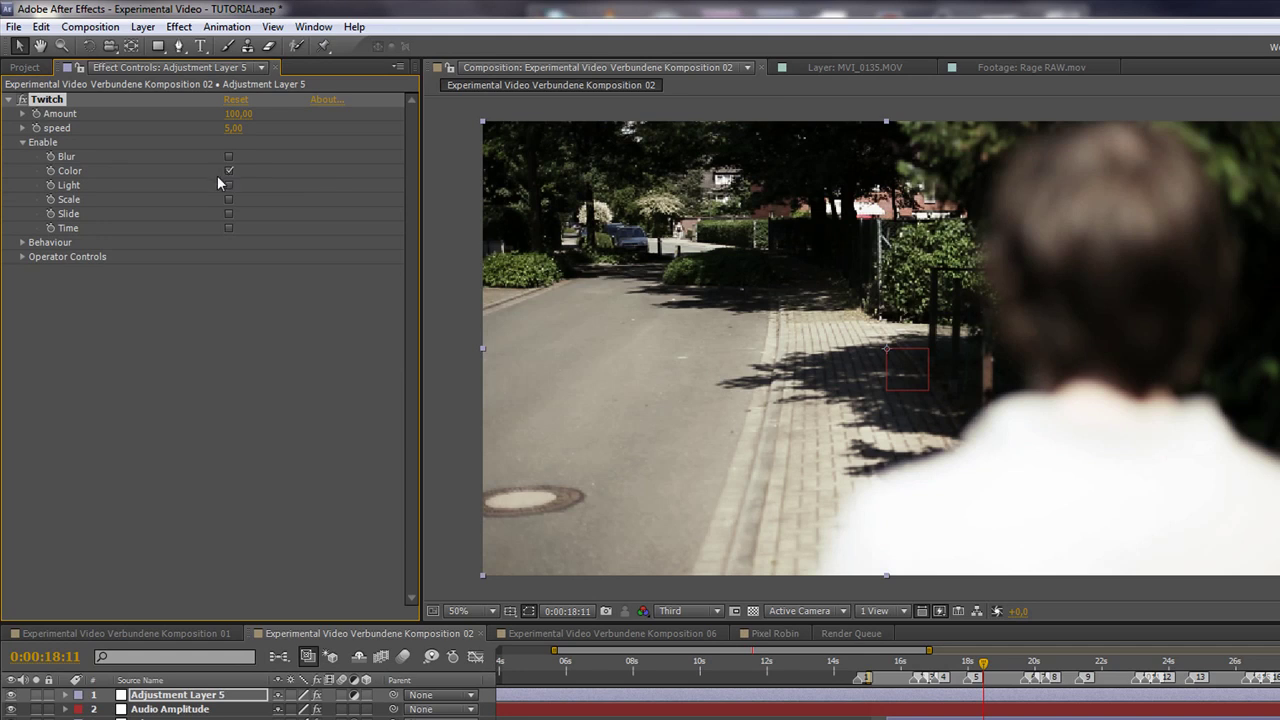
Enable Twitch's Color and Scale flashes and scrub back a few frames to preview.
left_click(229, 171)
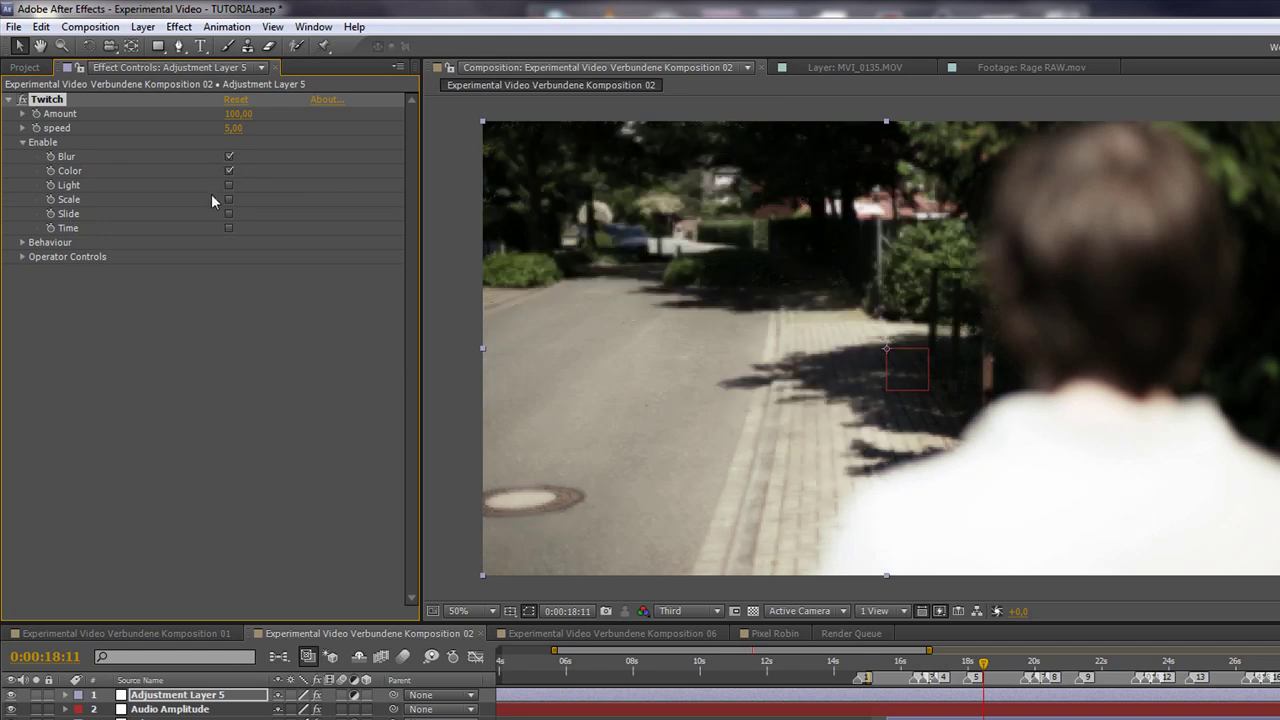
left_click(229, 200)
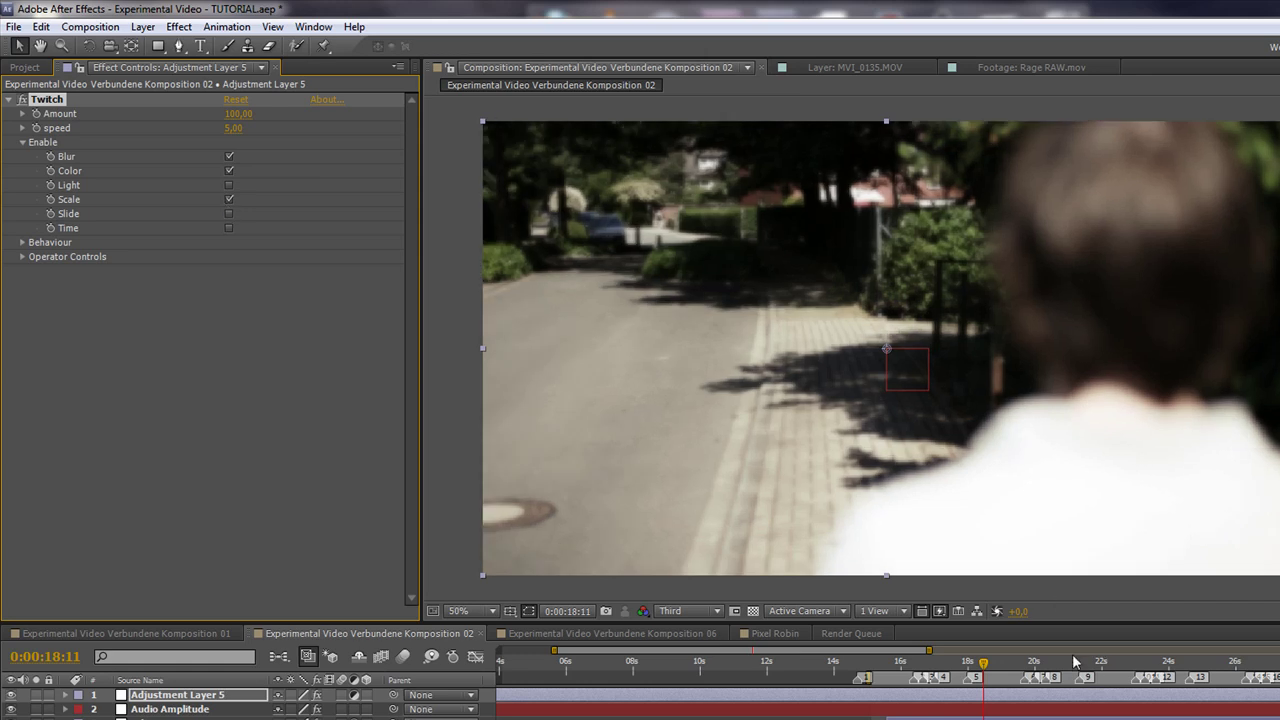
left_click(981, 666)
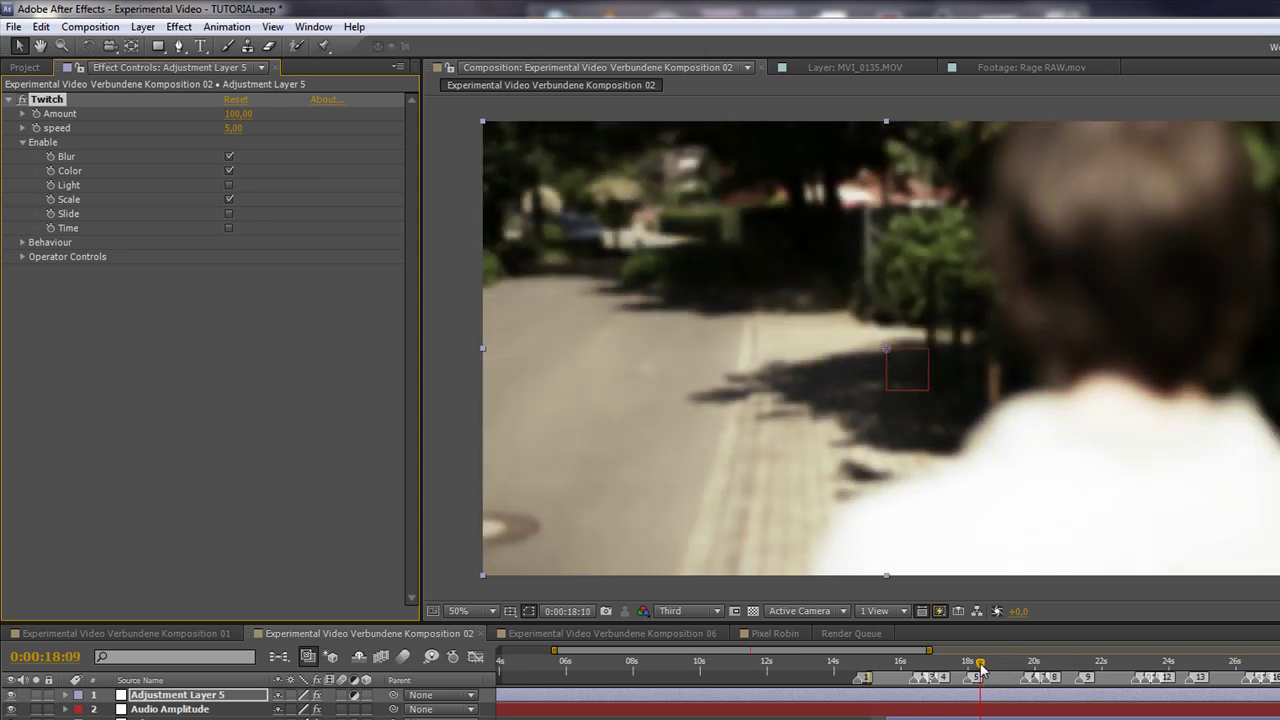
left_click_drag(981, 664, 985, 675)
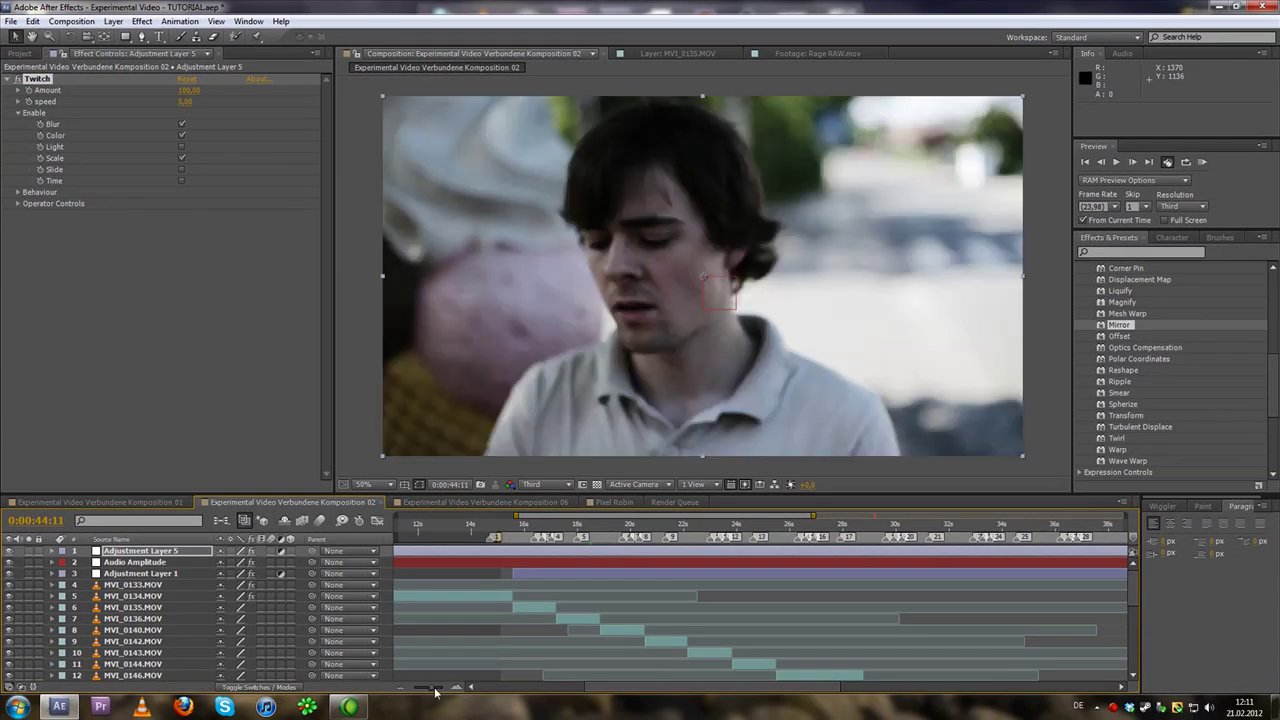
Zoom the timeline out to show the whole song from 0 s, time near 27 s.
left_click_drag(442, 690, 418, 690)
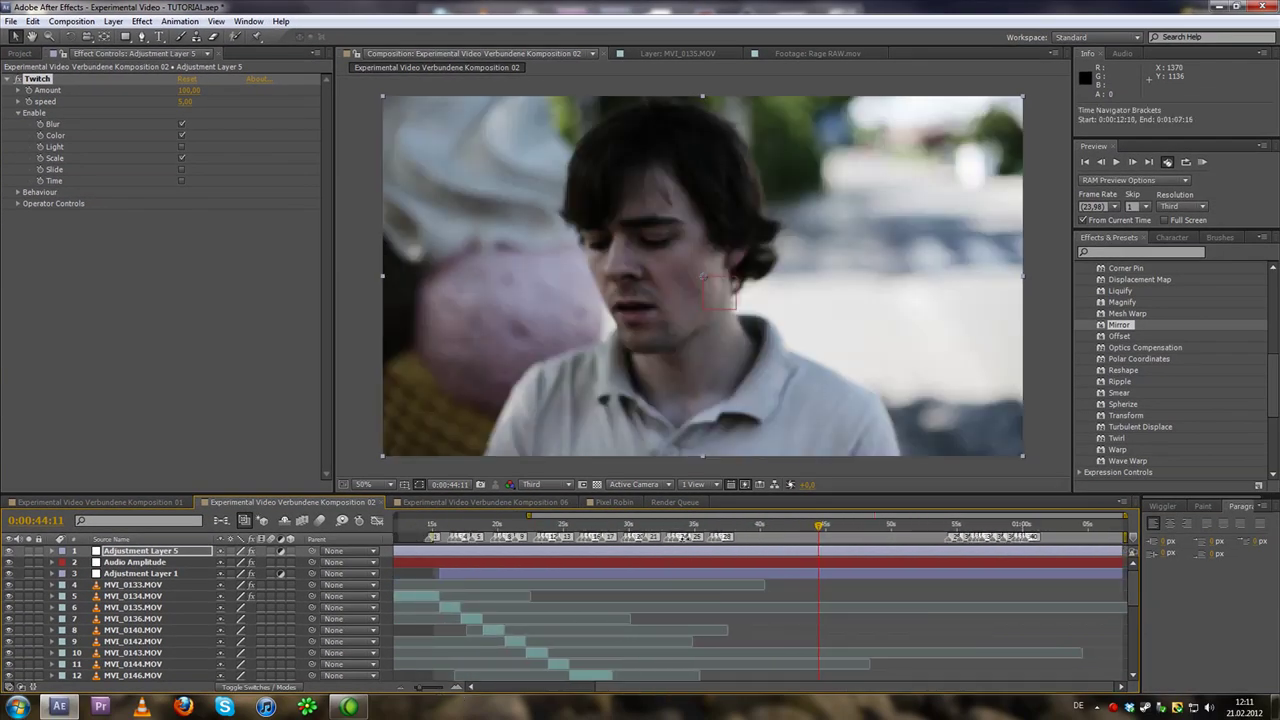
left_click(597, 527)
left_click_drag(424, 689, 416, 688)
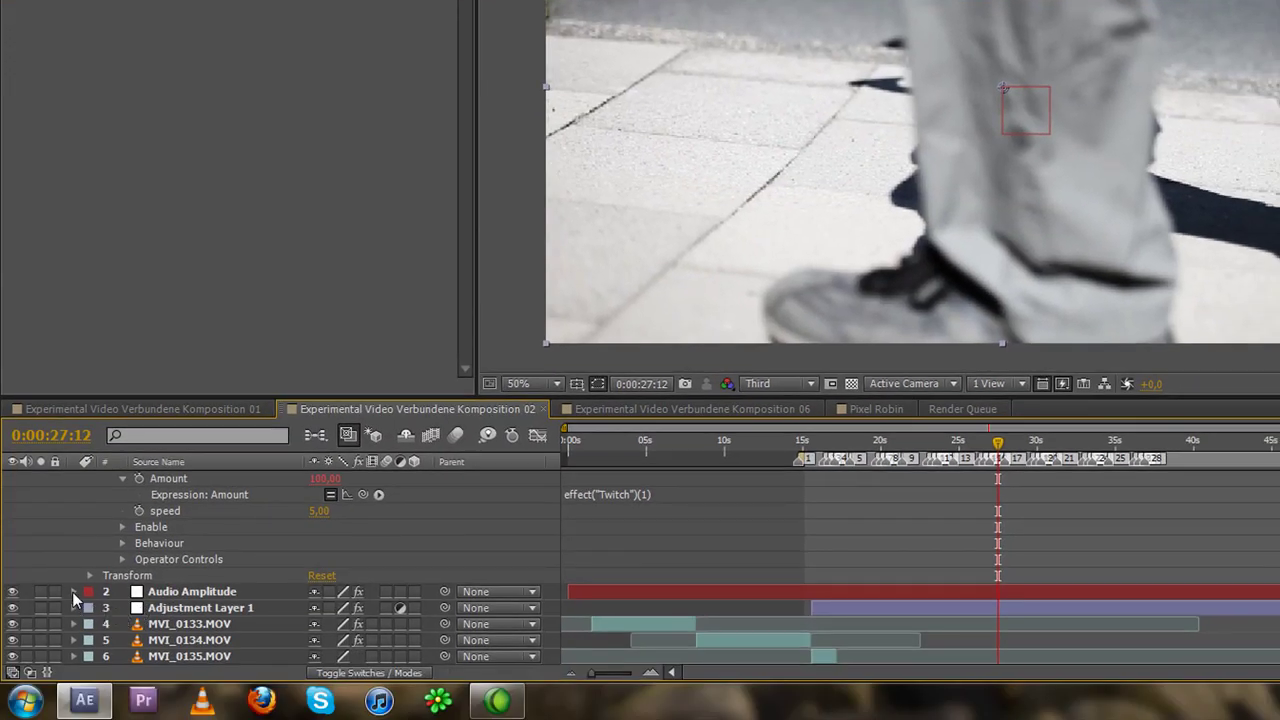
Pick-whip Twitch's Amount expression to the Both Channels Slider, then go to 0:00:15:22.
left_click(73, 591)
scroll(232, 620, "up", 2)
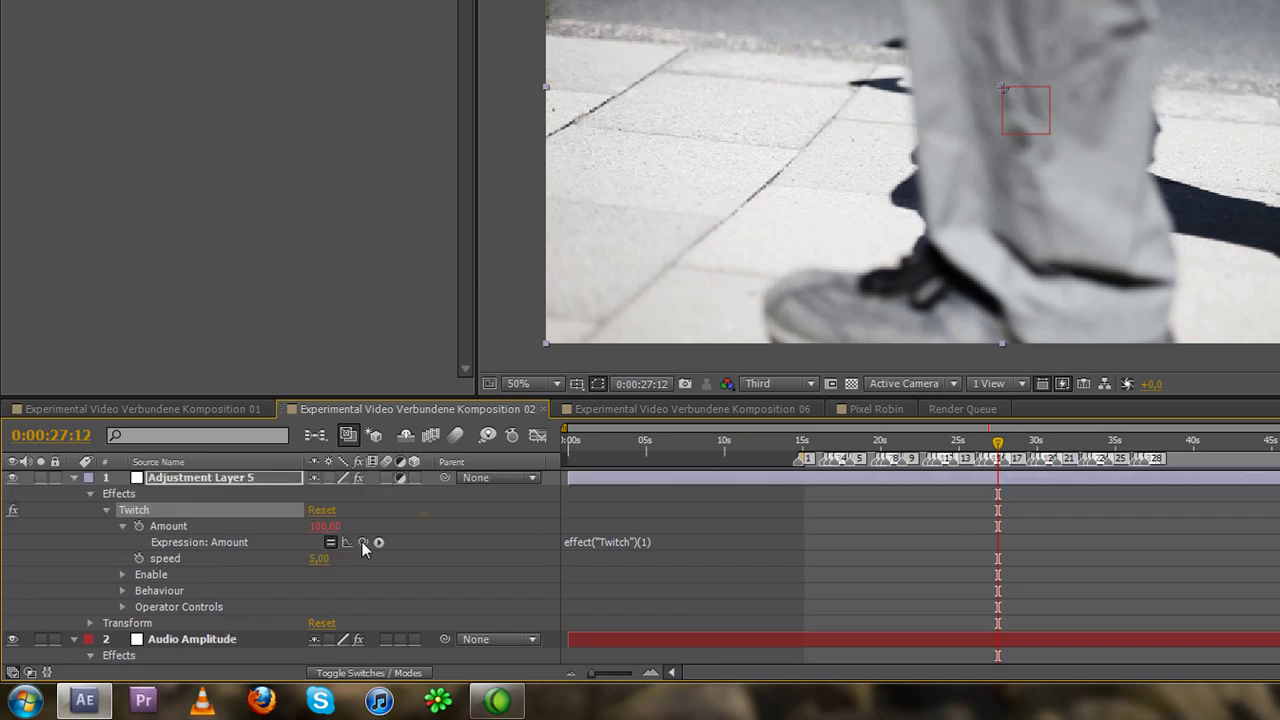
left_click_drag(362, 542, 210, 668)
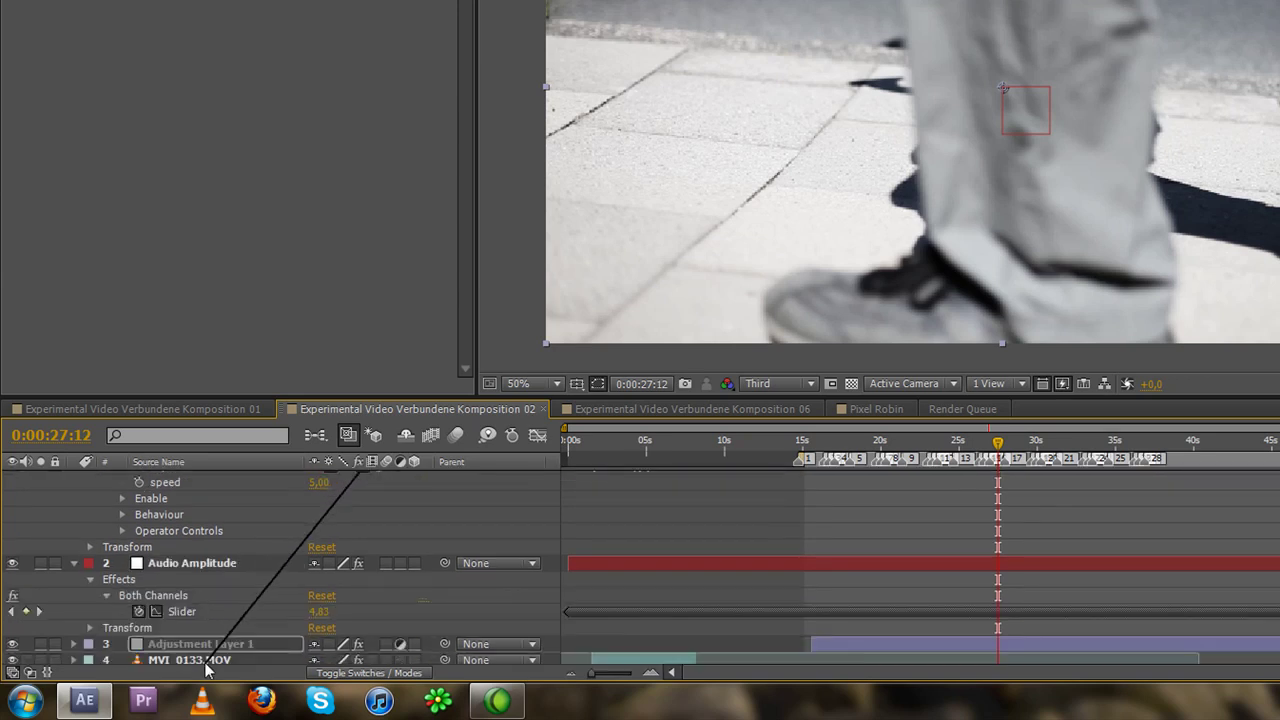
left_click_drag(210, 668, 181, 577)
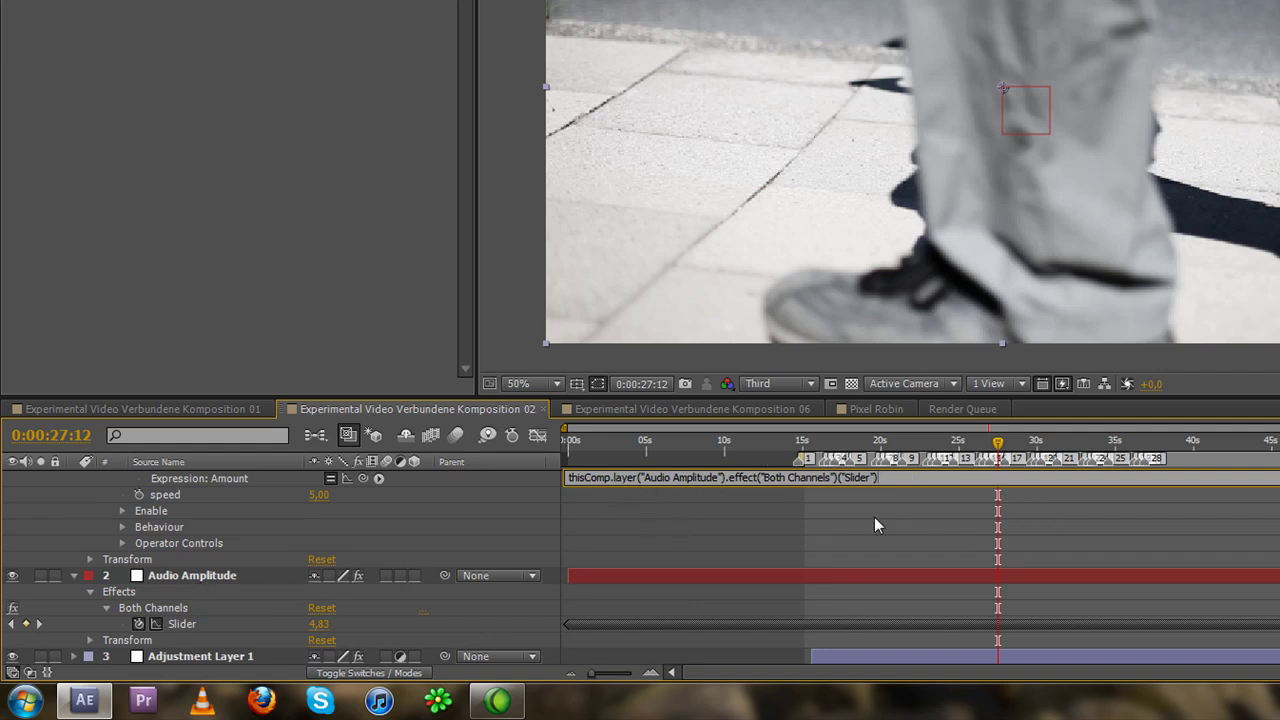
left_click(795, 526)
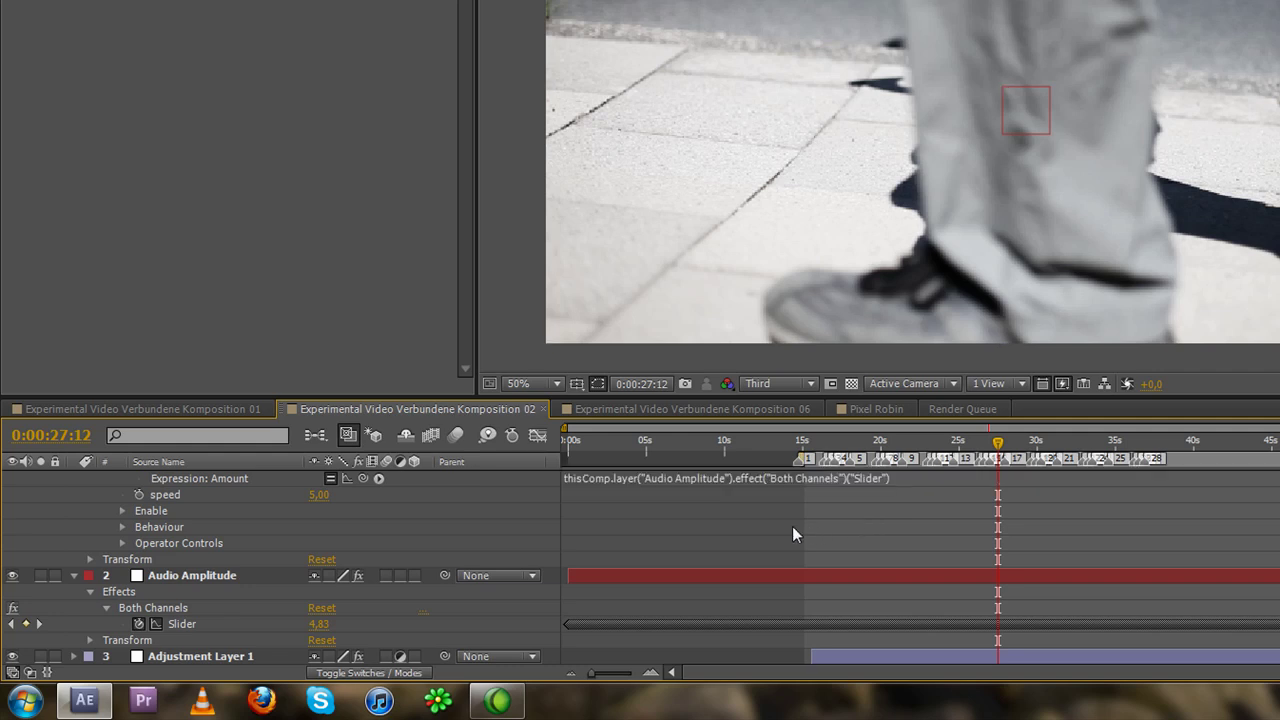
left_click(817, 441)
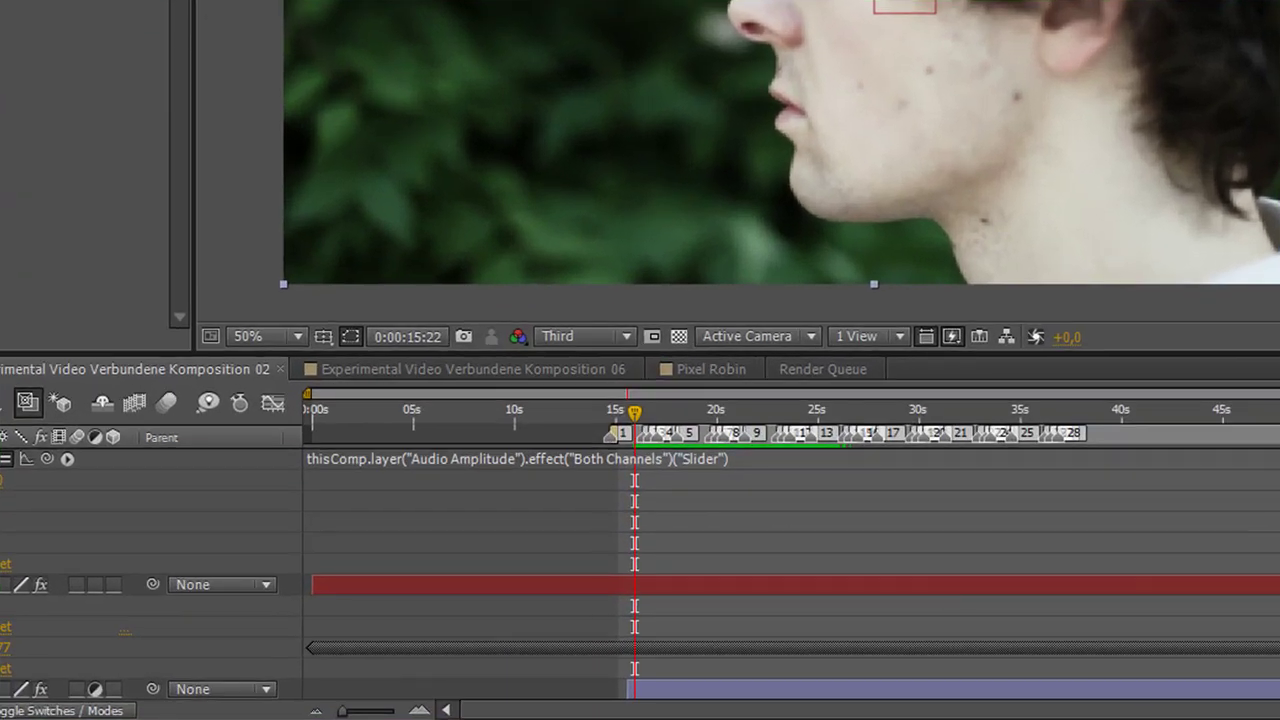
Prefix the Amount expression with 'Music =' and end that line with a semicolon.
scroll(790, 560, "up", 2)
scroll(790, 560, "up", 2)
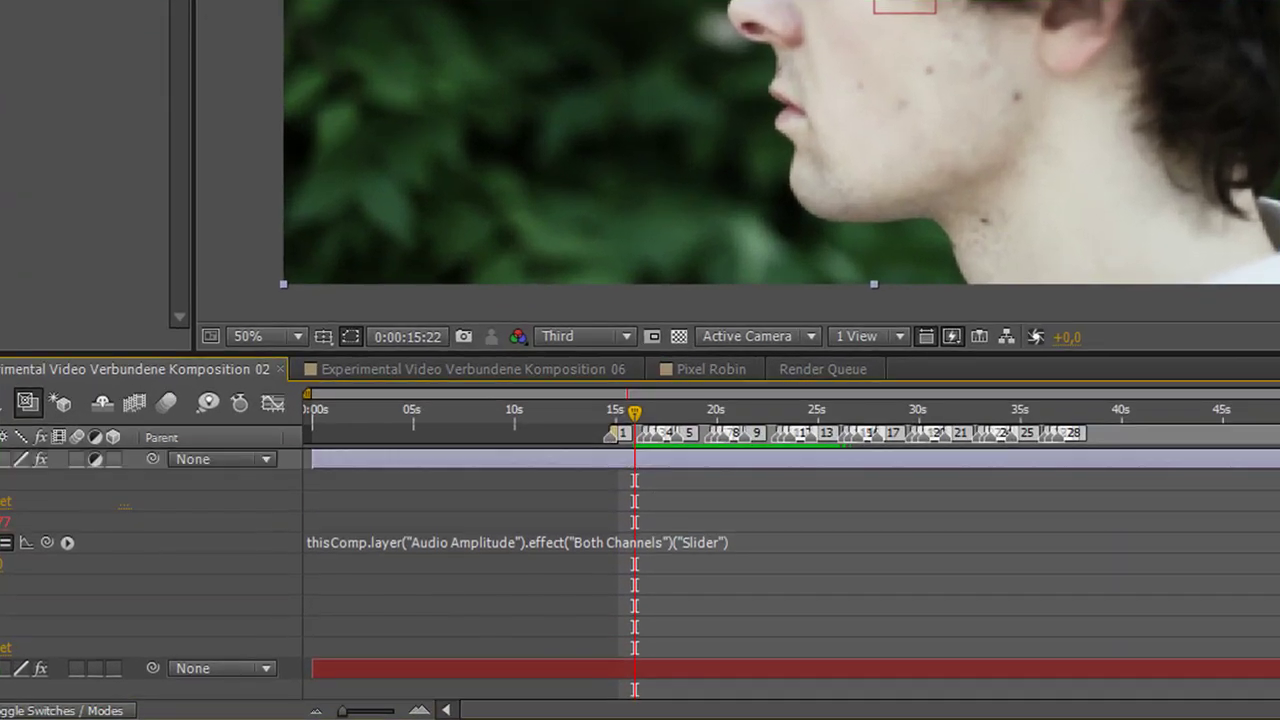
left_click(335, 541)
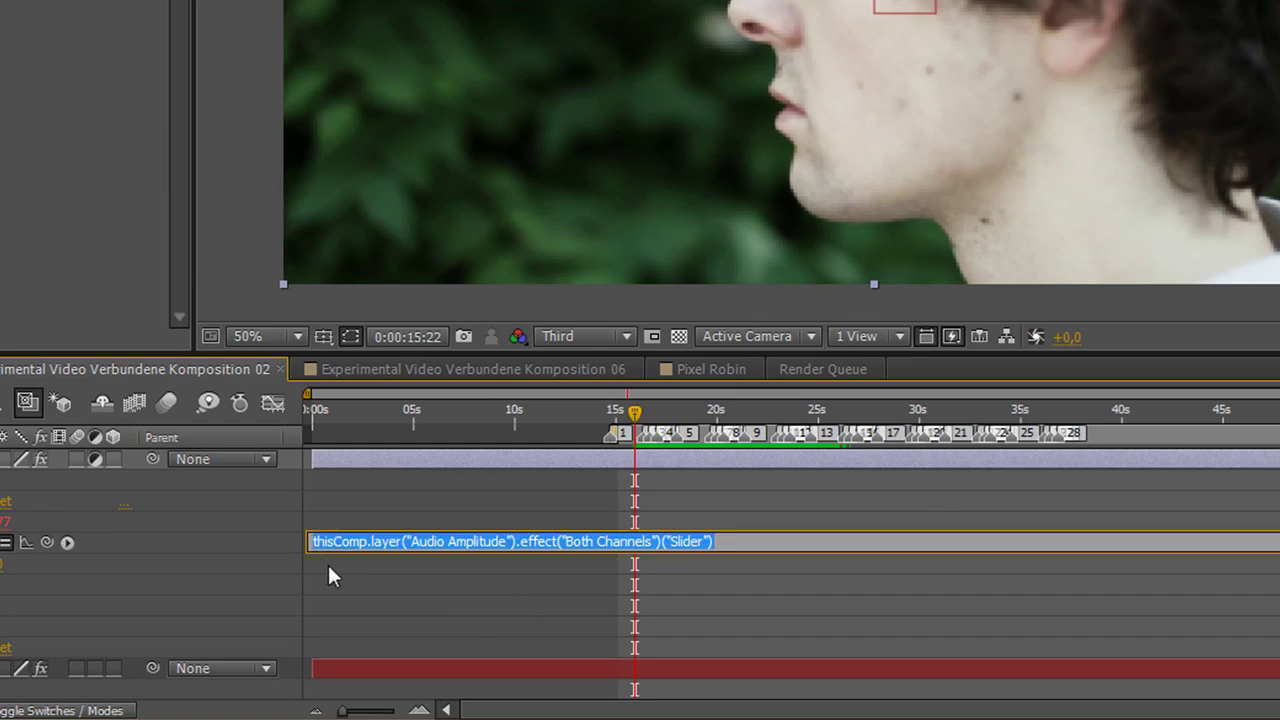
left_click(329, 541)
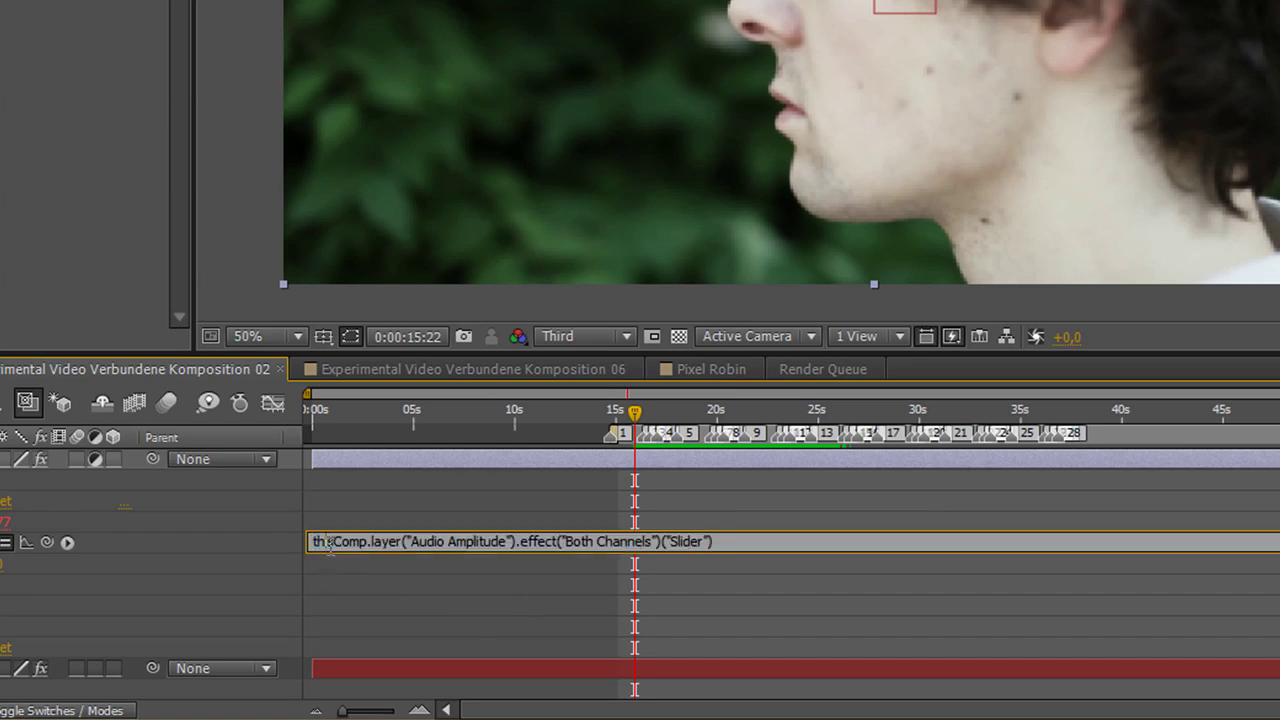
key("Home")
type("M")
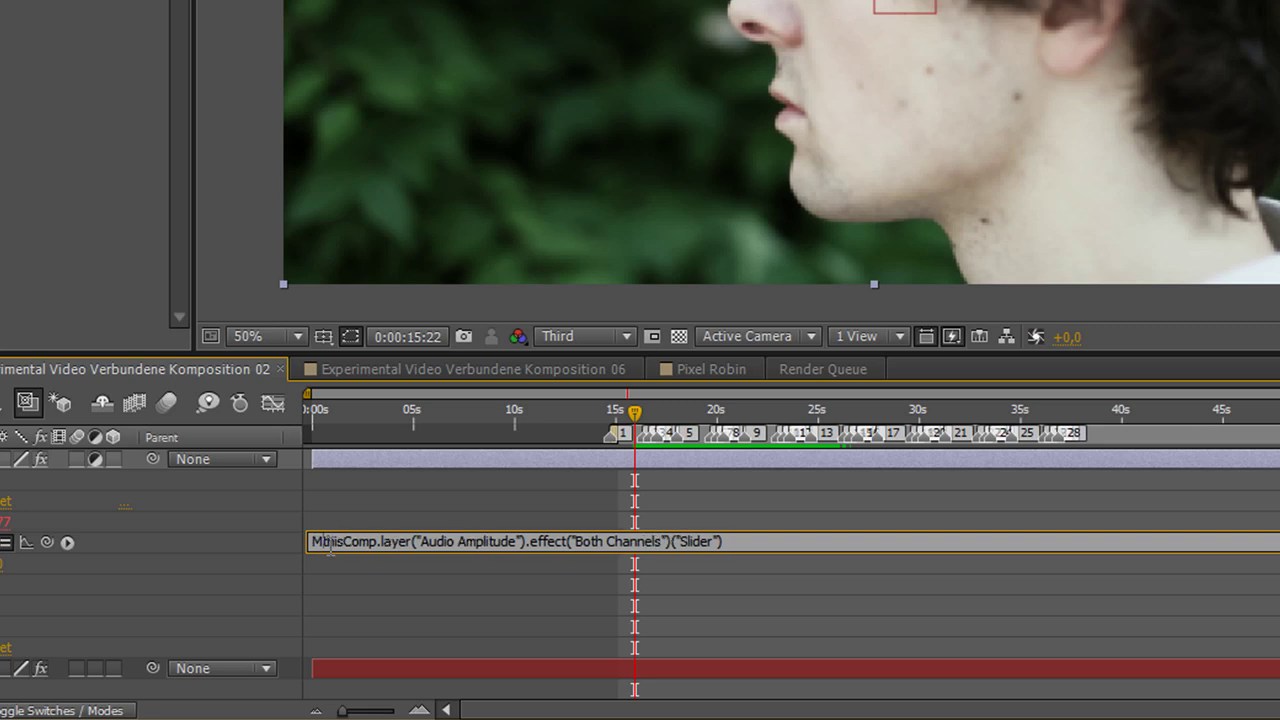
type("usic =")
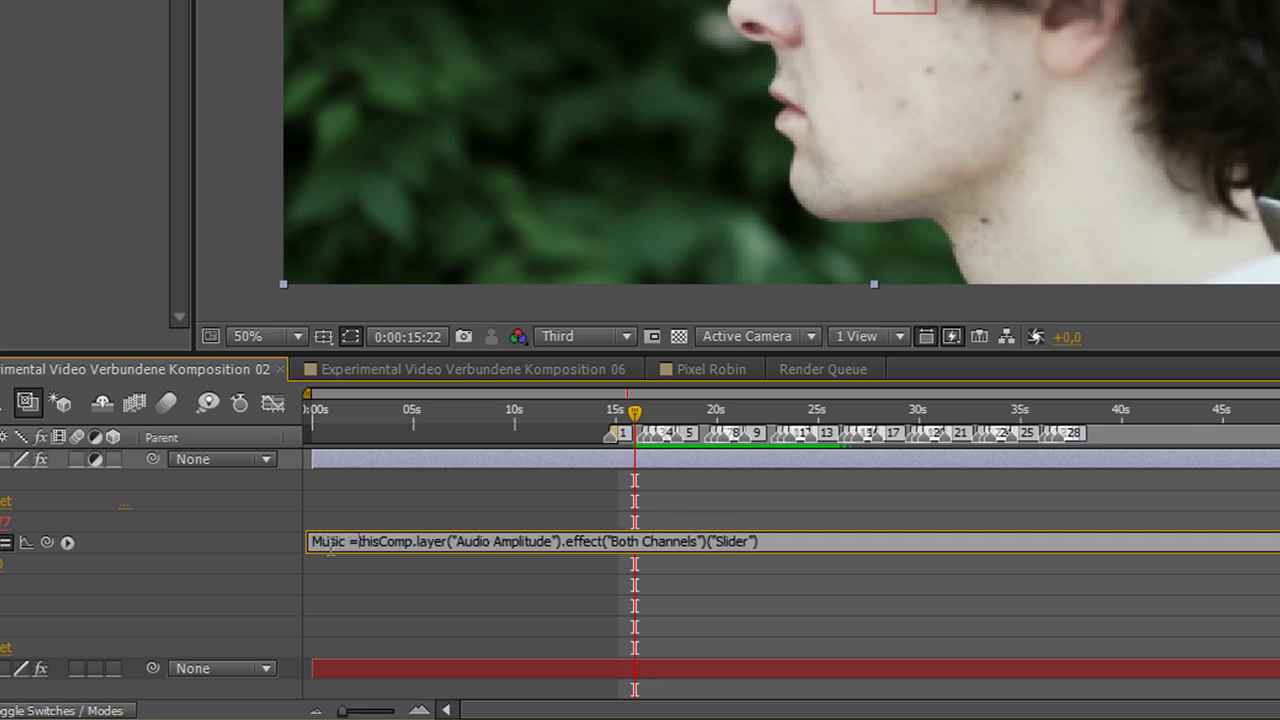
left_click(778, 543)
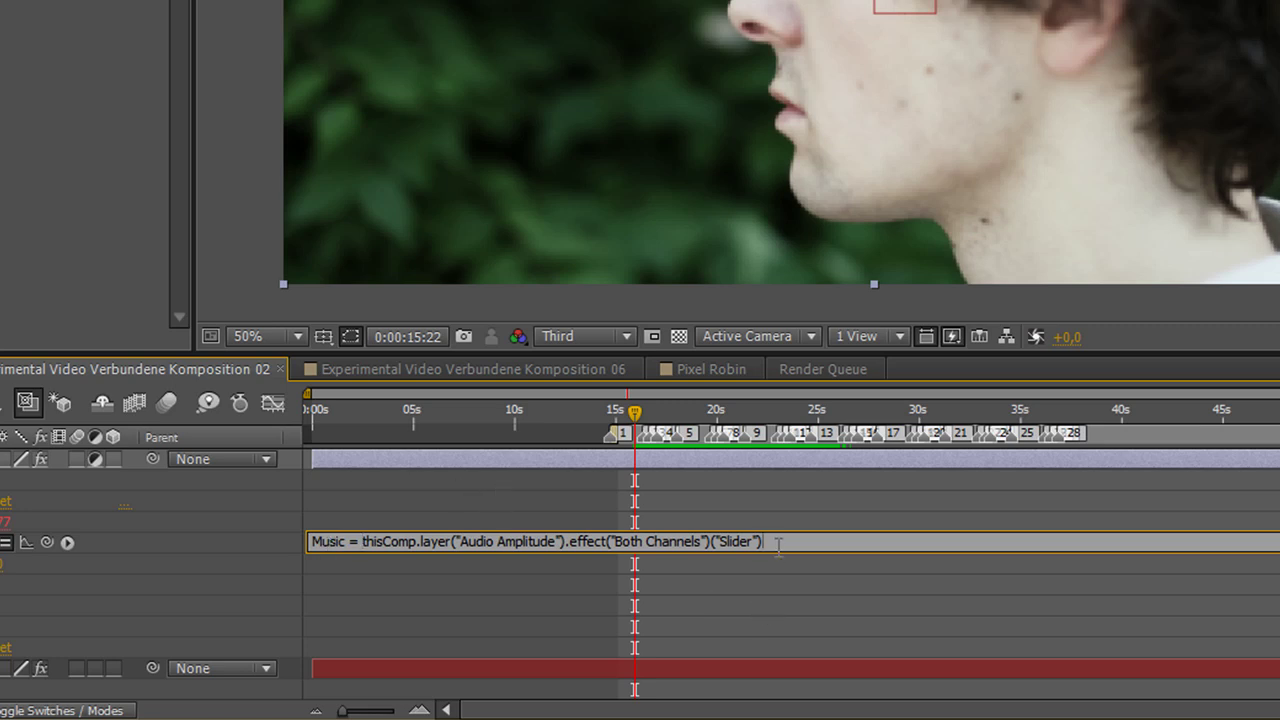
type(";")
Add a second line 'linear(Music,12,30,0,100);' and commit the expression.
key("Return")
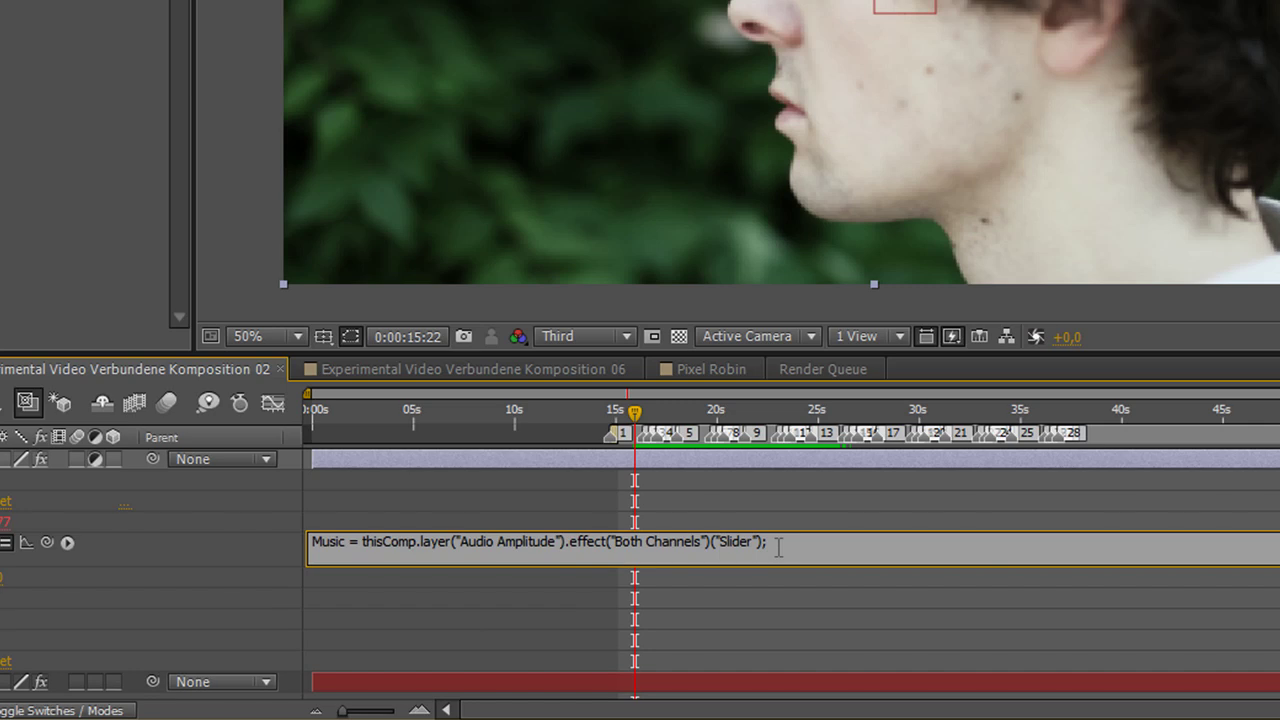
type("li")
type("near(")
type("M")
type("usic,")
type("30,")
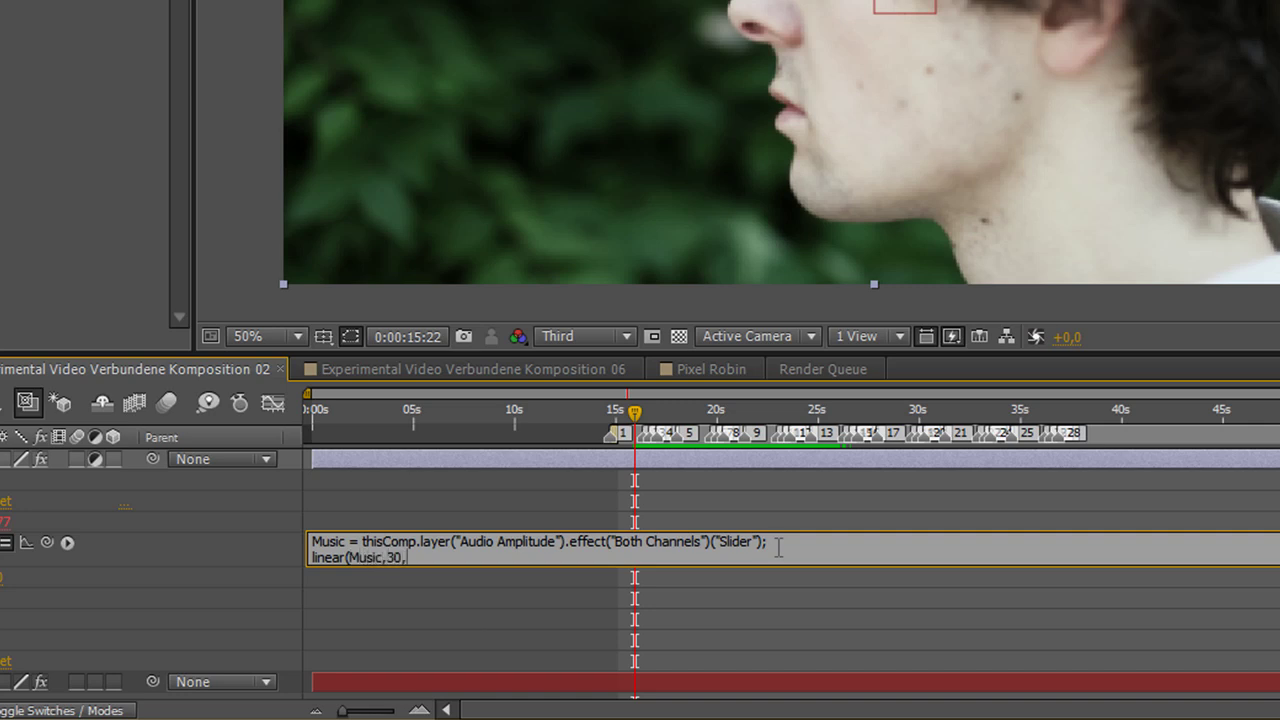
type("50,0")
type(",100")
type(");")
double_click(391, 557)
type("12,")
type("3")
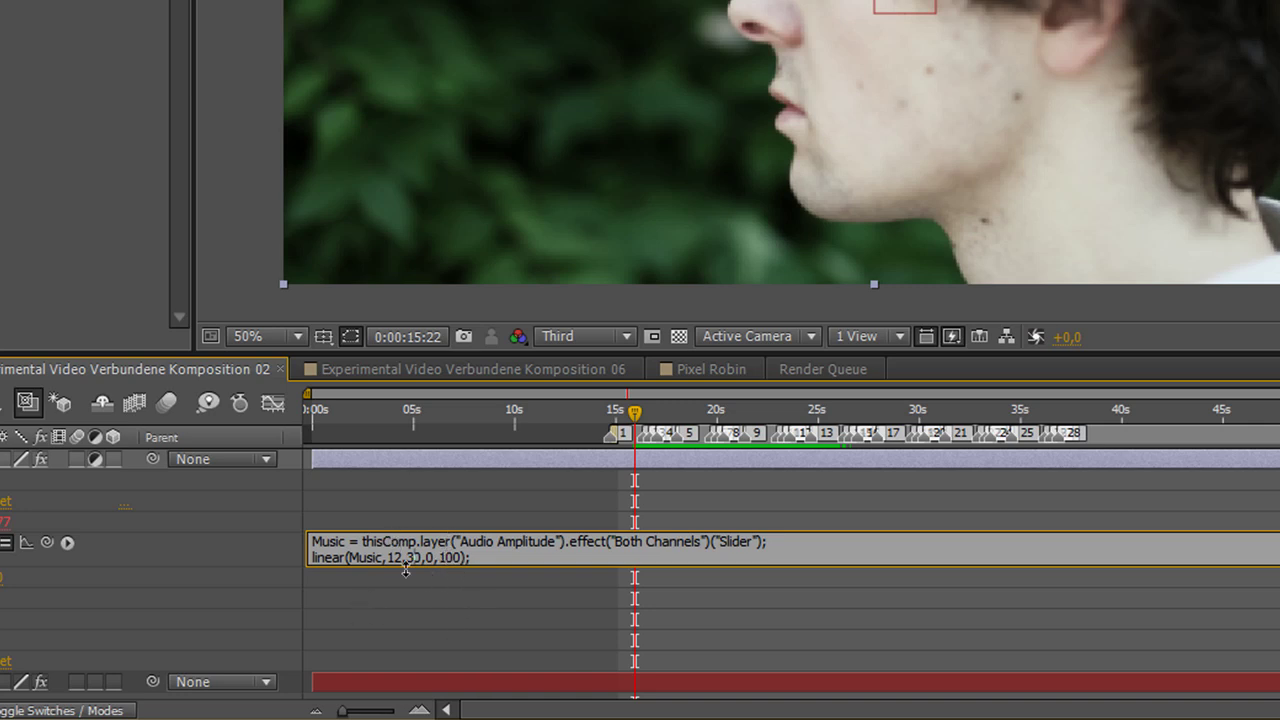
left_click(447, 586)
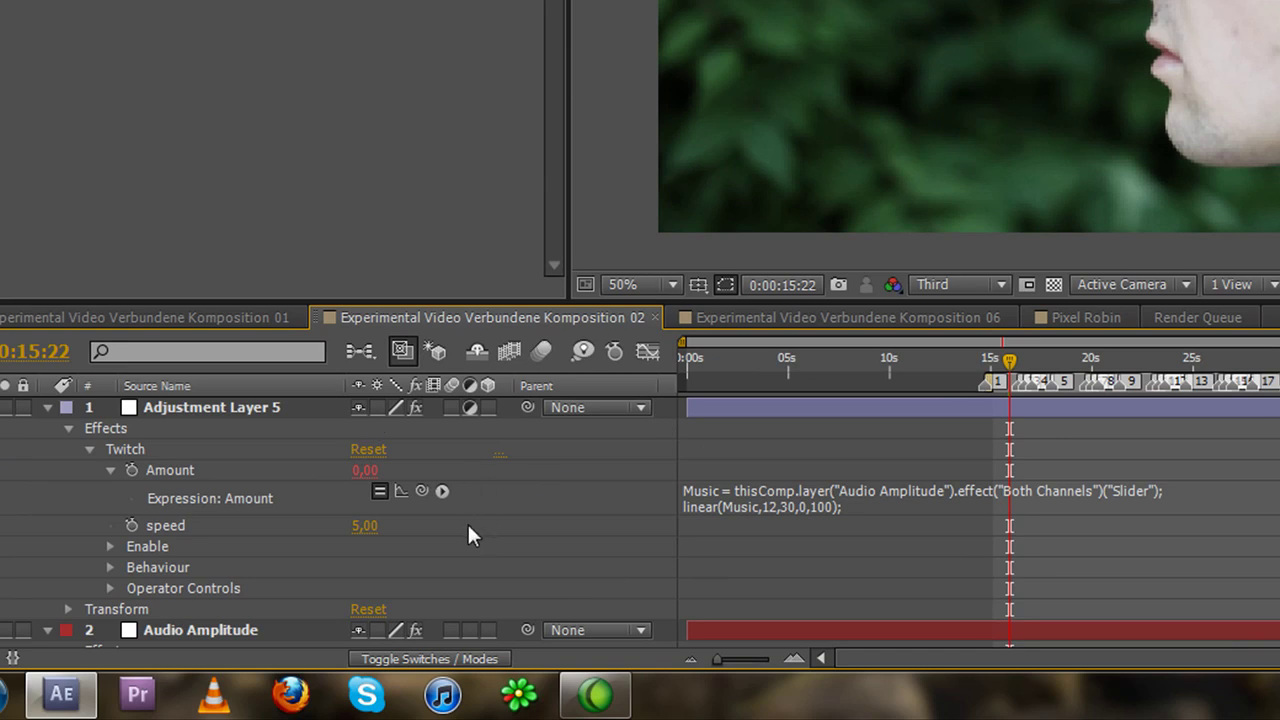
Switch to the Graph Editor and adjust its zoom to frame the curve.
left_click(647, 351)
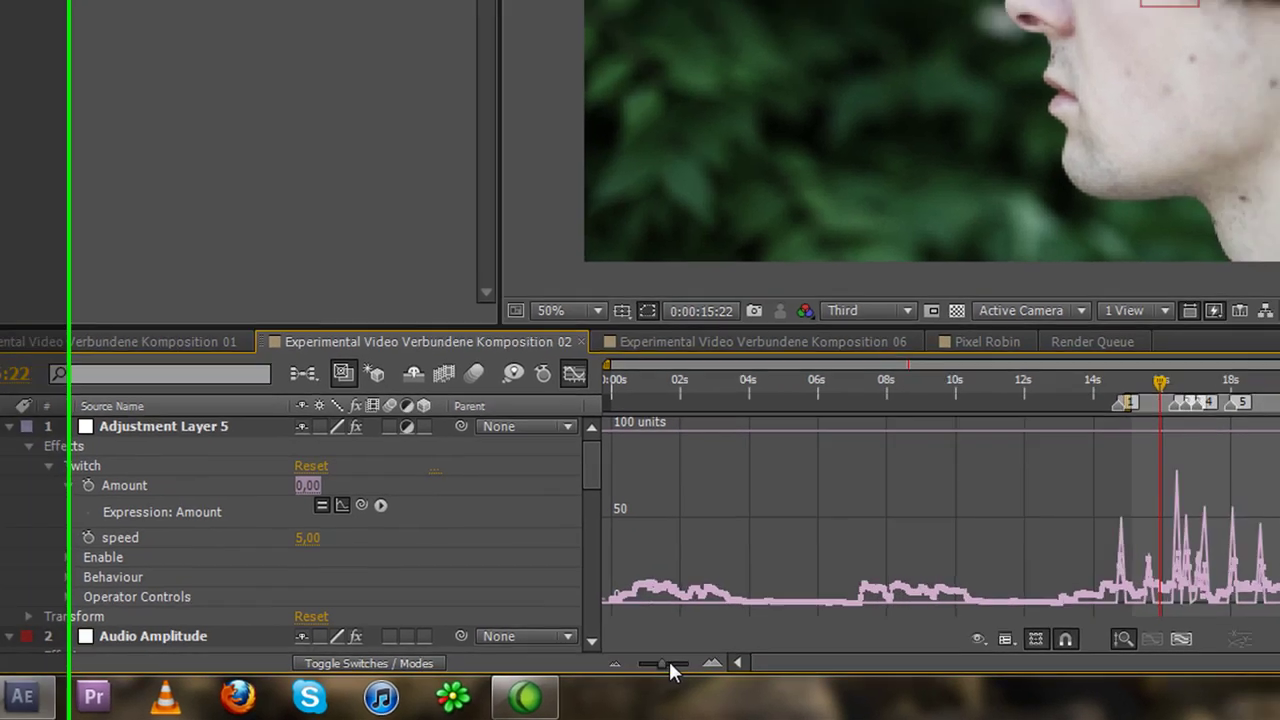
left_click_drag(720, 660, 770, 660)
left_click_drag(553, 672, 548, 672)
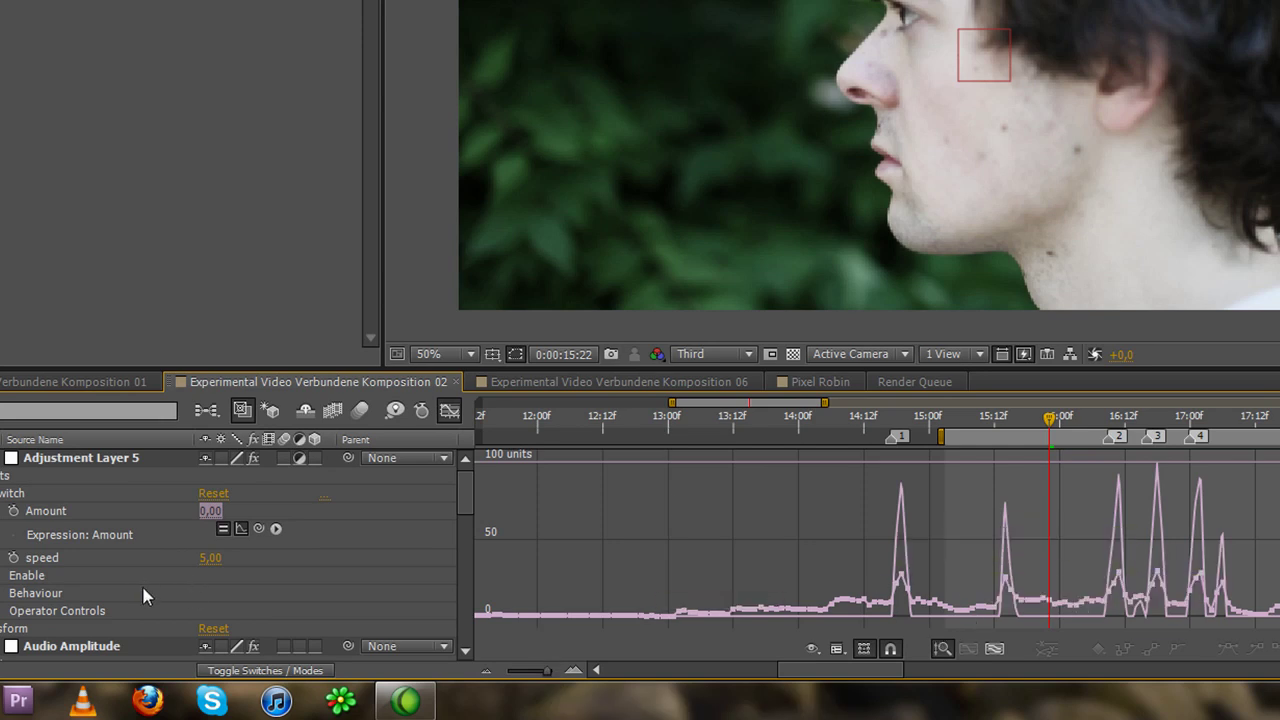
scroll(228, 555, "down", 2)
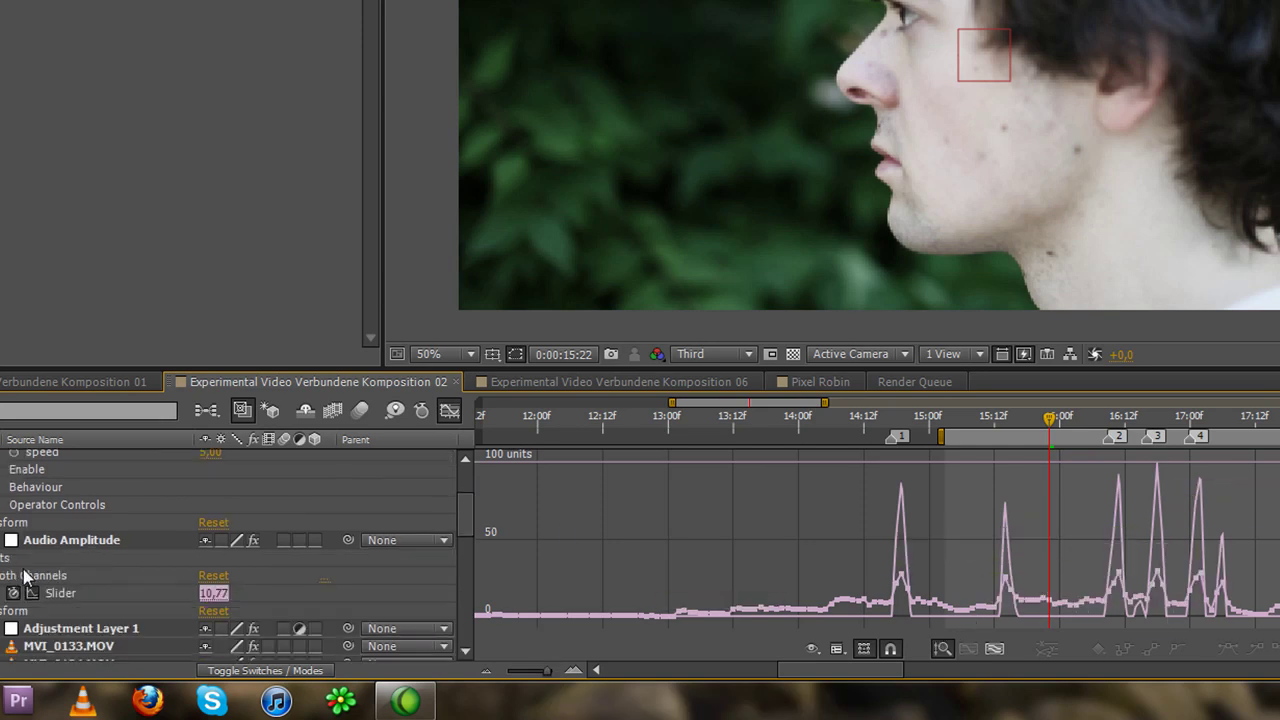
Graph only the audio amplitude Slider, hiding the extra curve, and scroll through its peaks.
left_click(58, 593)
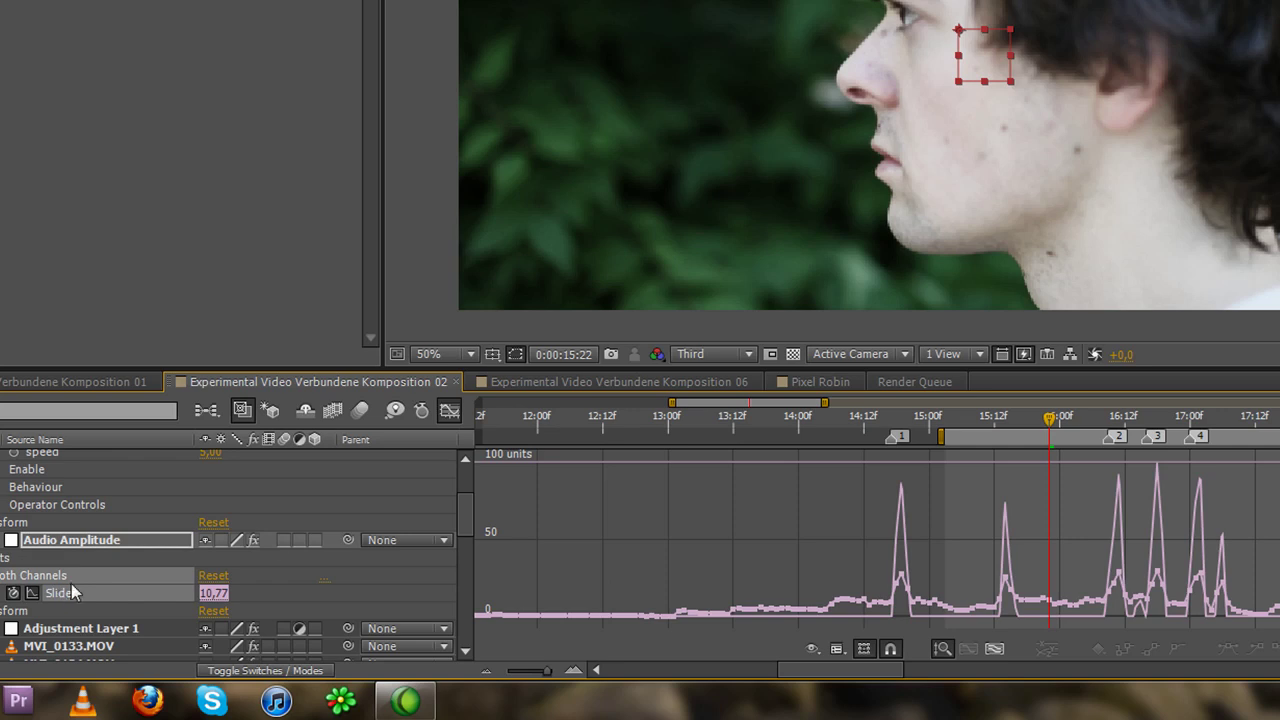
left_click(33, 593)
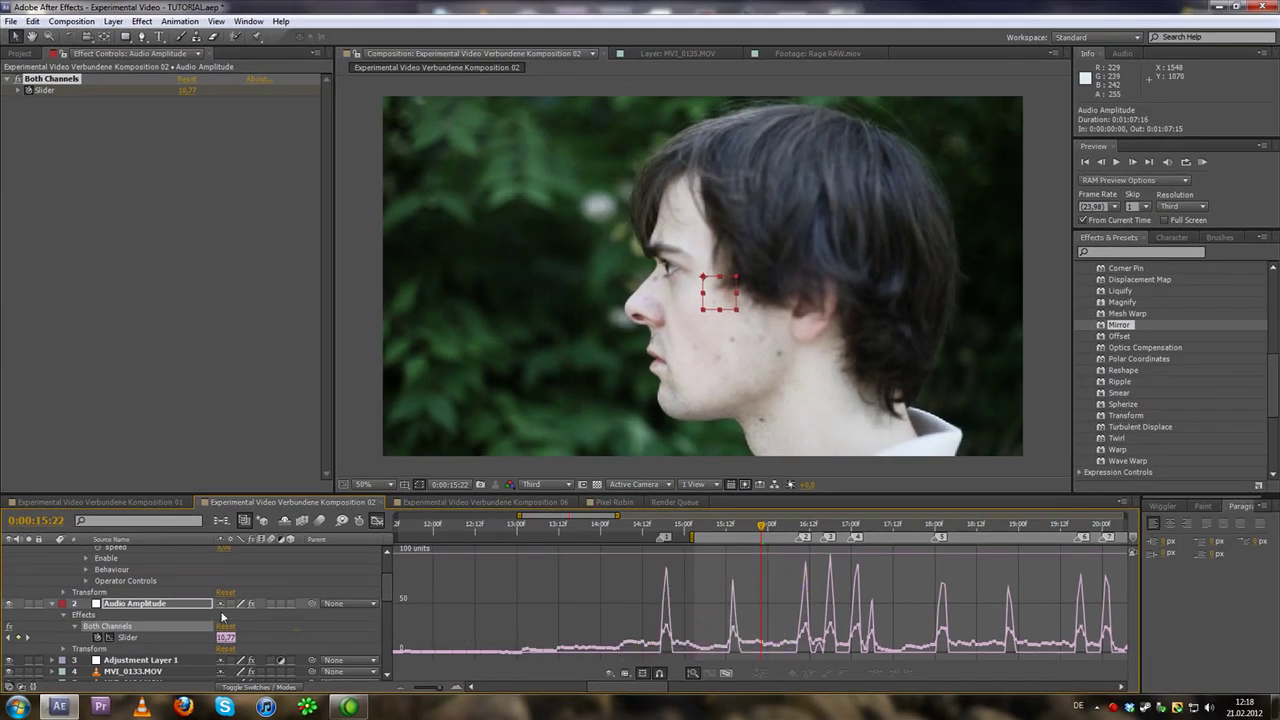
left_click(107, 640)
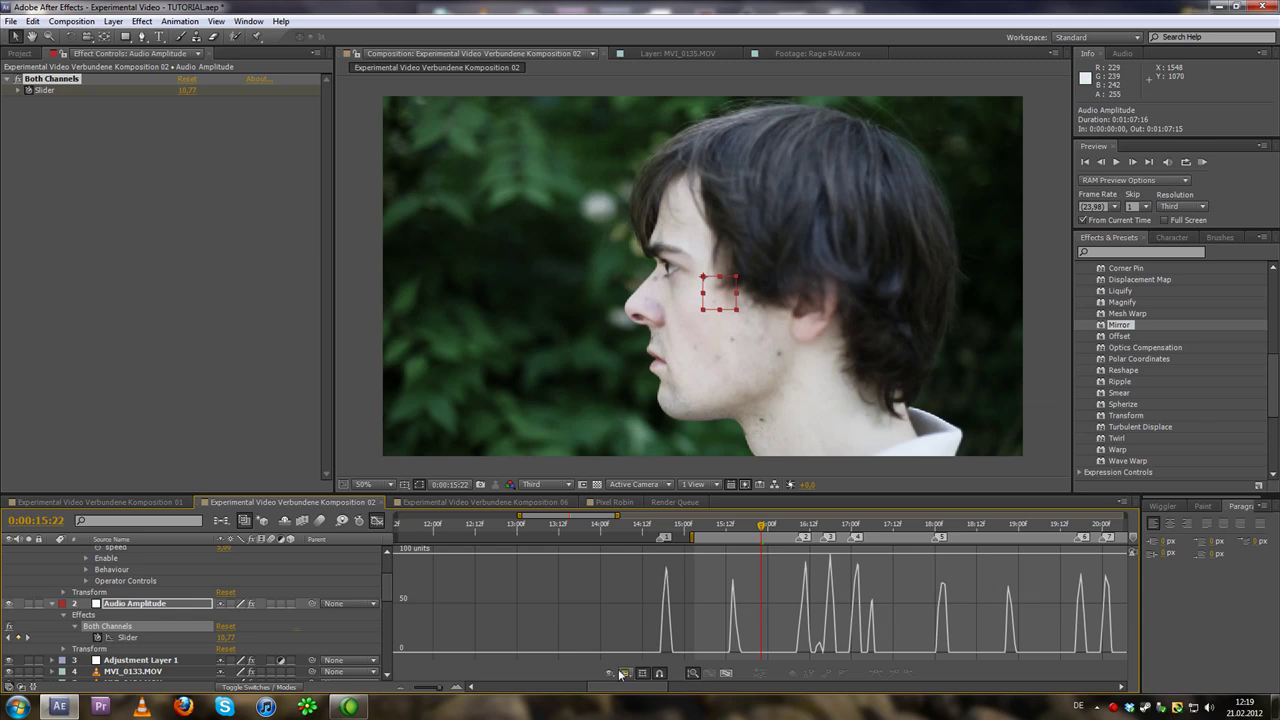
left_click_drag(614, 690, 656, 690)
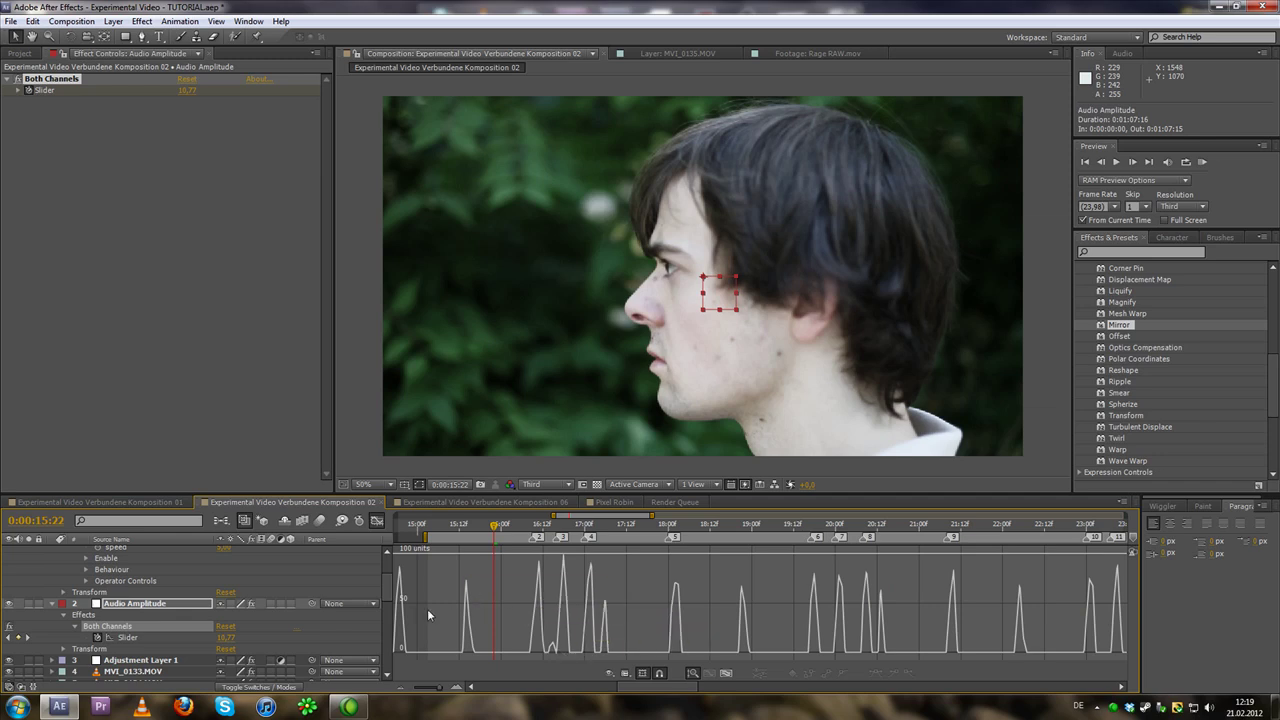
left_click_drag(658, 690, 647, 690)
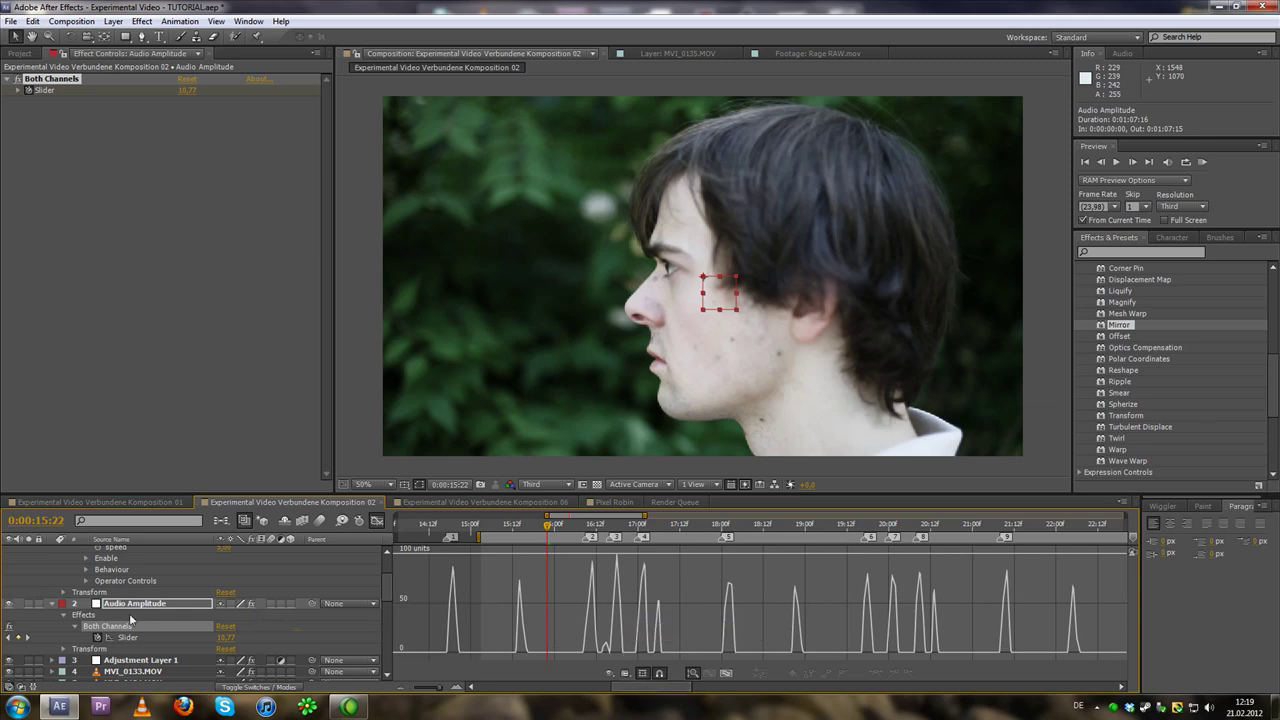
scroll(105, 640, "up", 3)
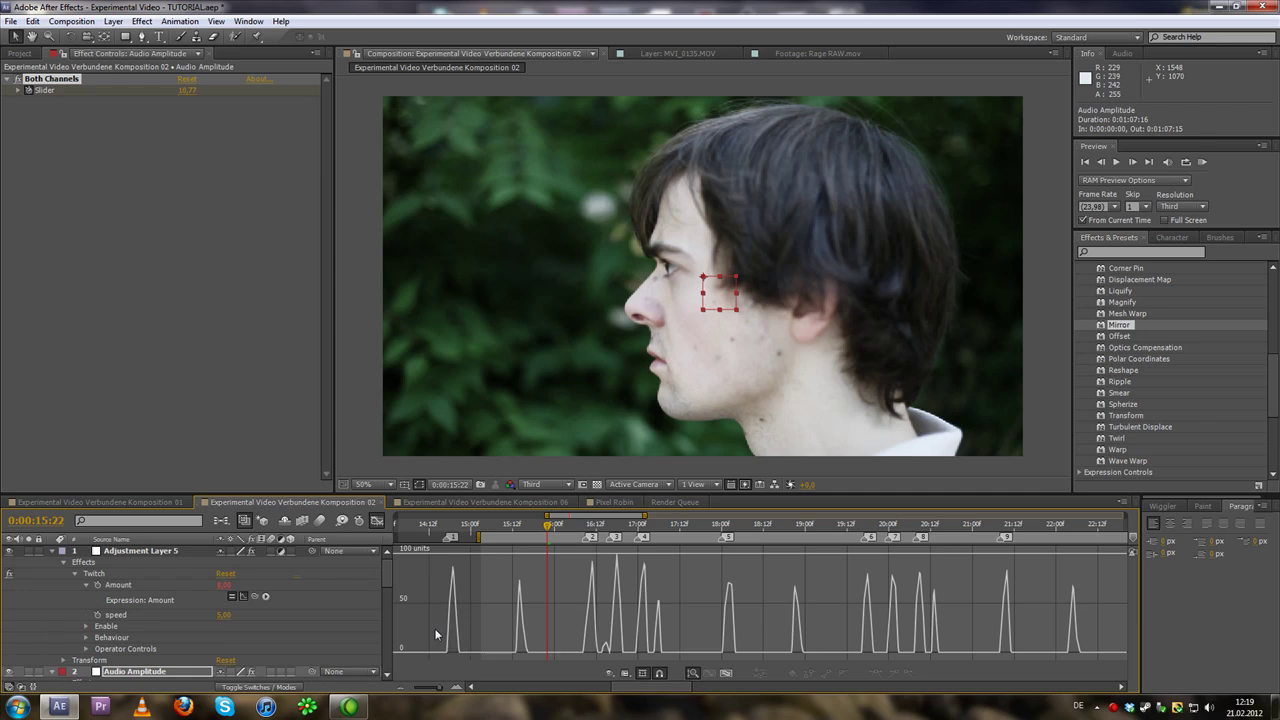
Change the linear() output maximum from 100 to 200, then switch to Komposition 06.
left_click(377, 521)
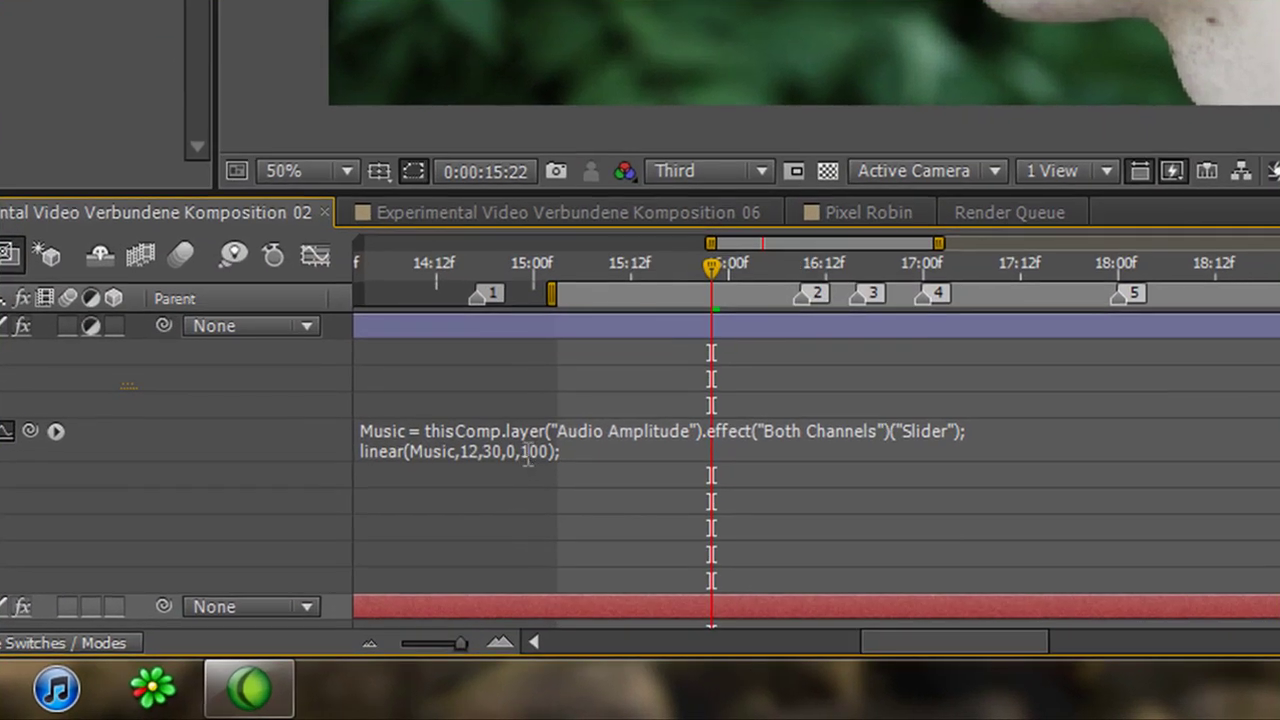
left_click(468, 606)
left_click(527, 450)
type("2")
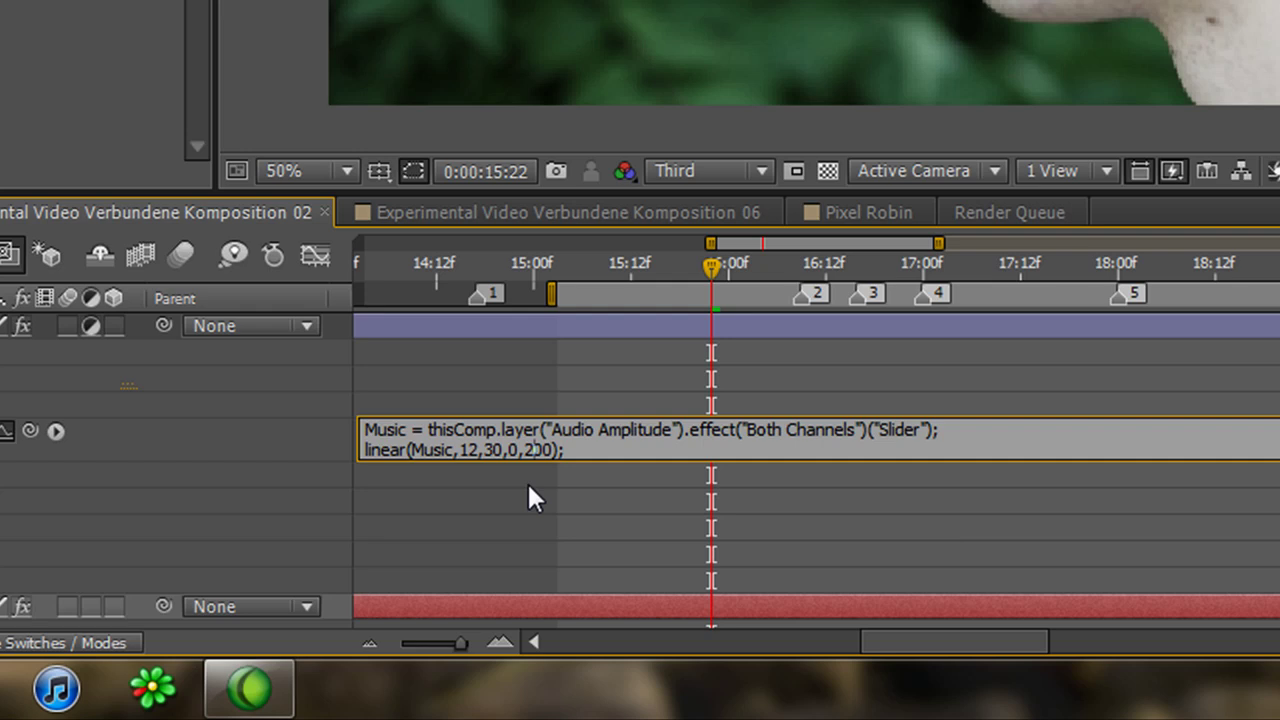
left_click(527, 497)
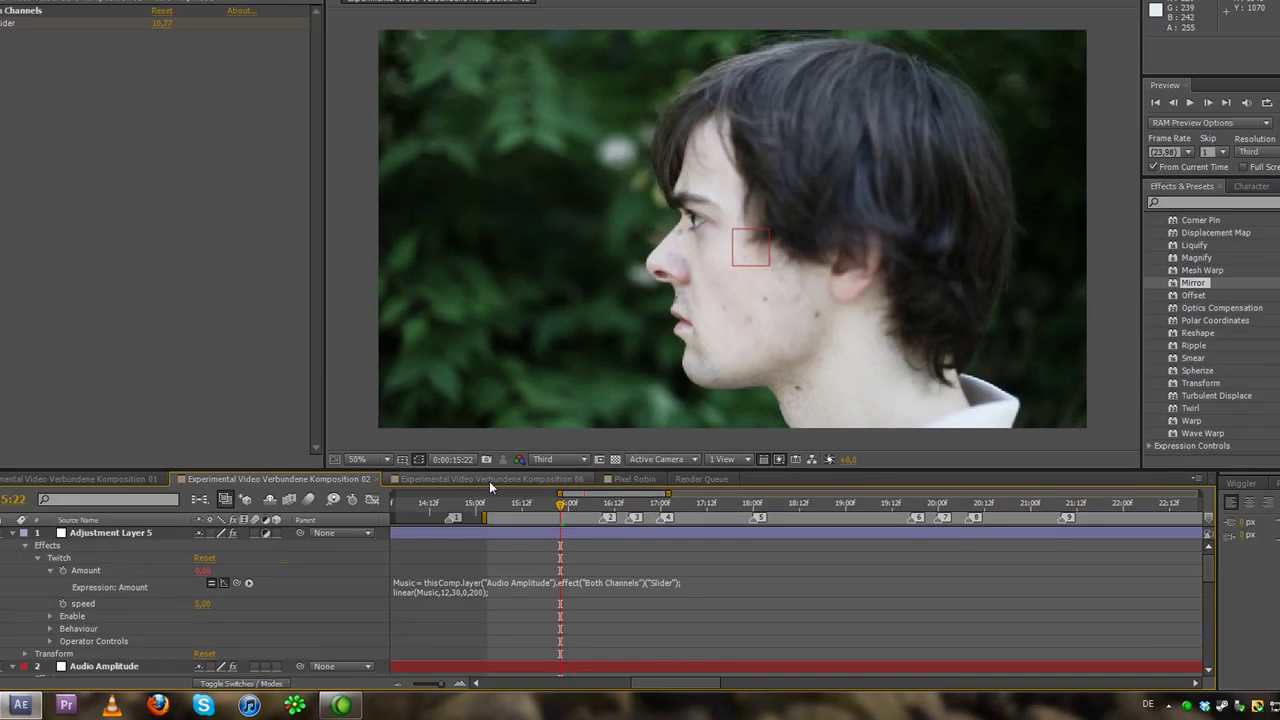
left_click(480, 502)
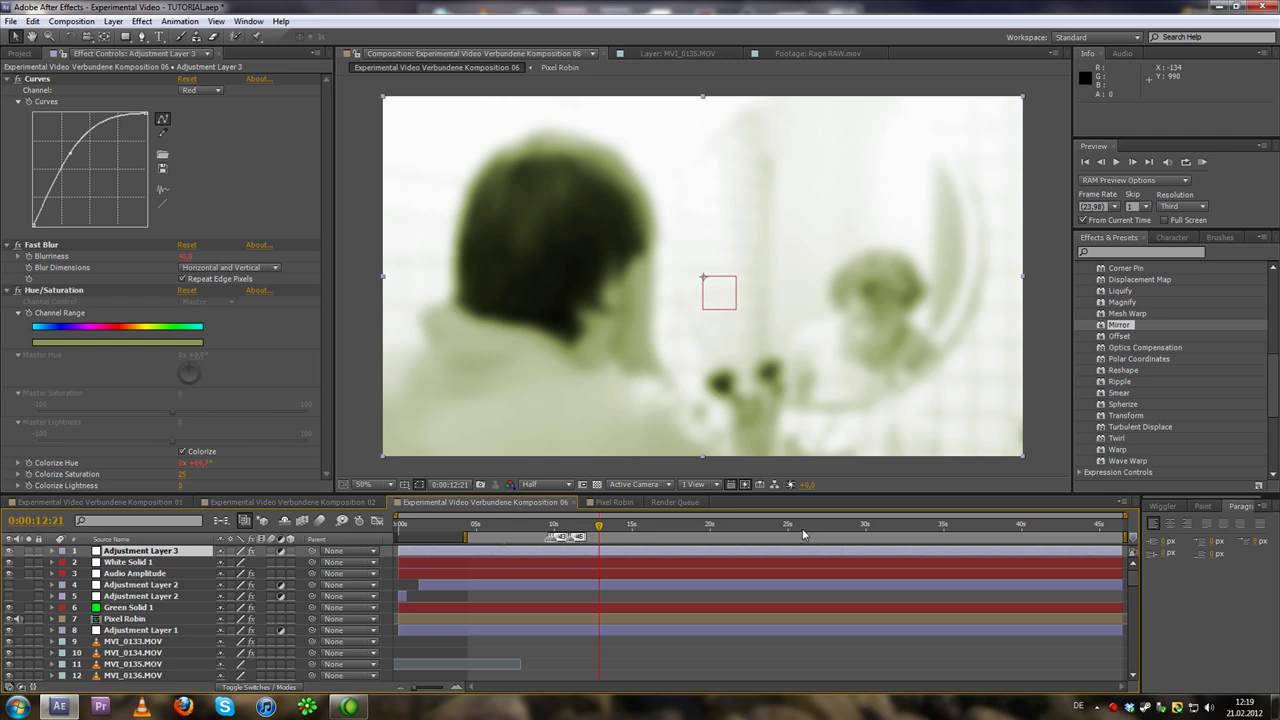
Hide Adjustment Layer 3 and make Adjustment Layer 2's Twitch glitch visible.
left_click(10, 551)
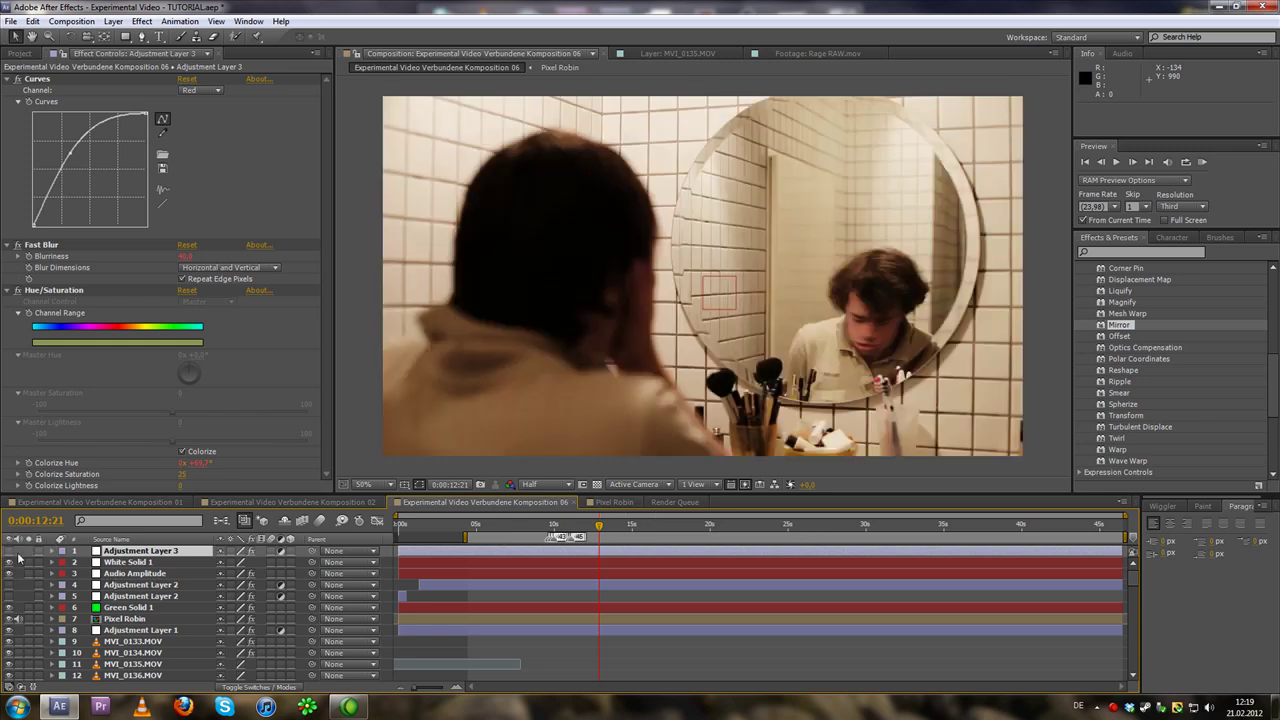
left_click(130, 585)
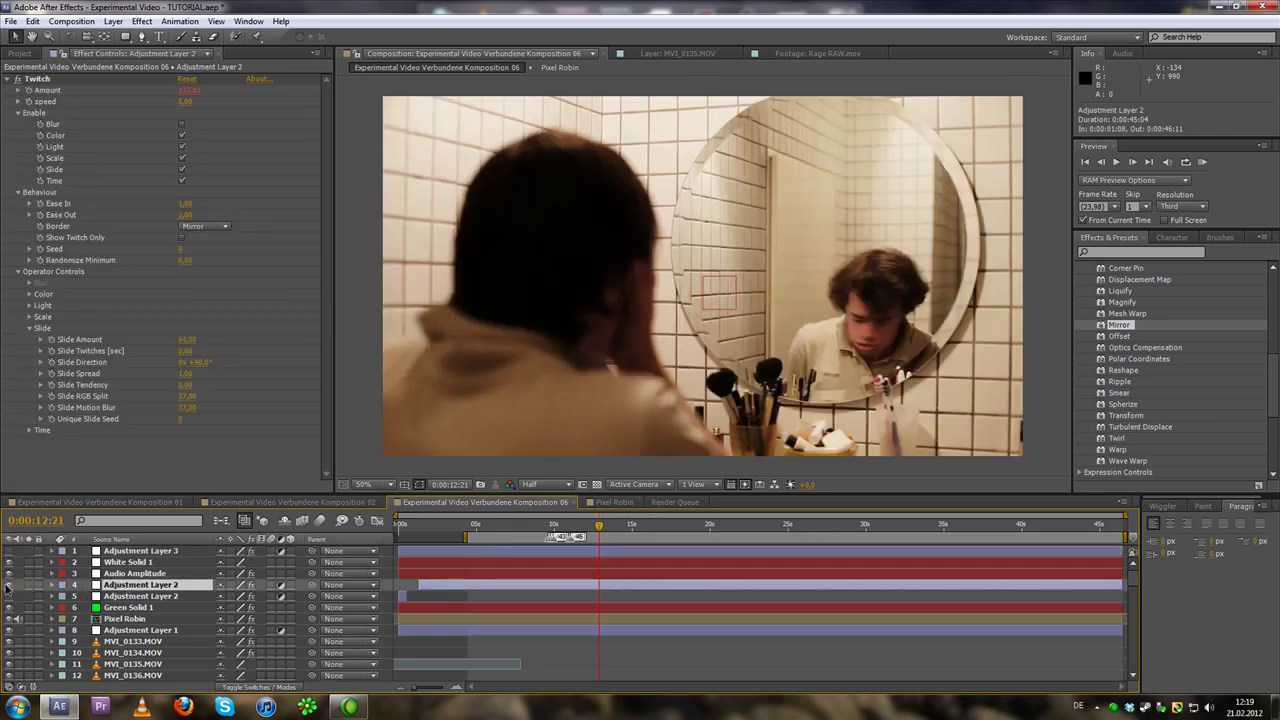
left_click(9, 585)
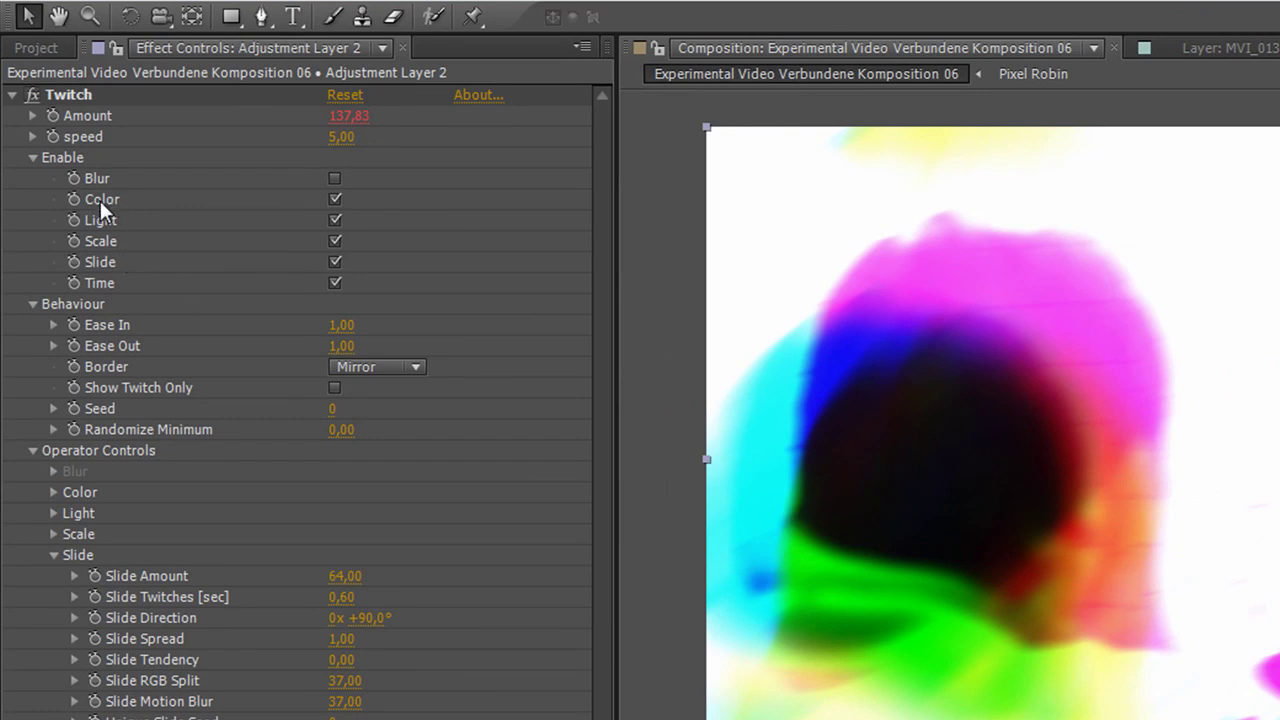
Expand Twitch's Color operator controls, showing Color Amount 261 and Slide Amount 64.
left_click(105, 254)
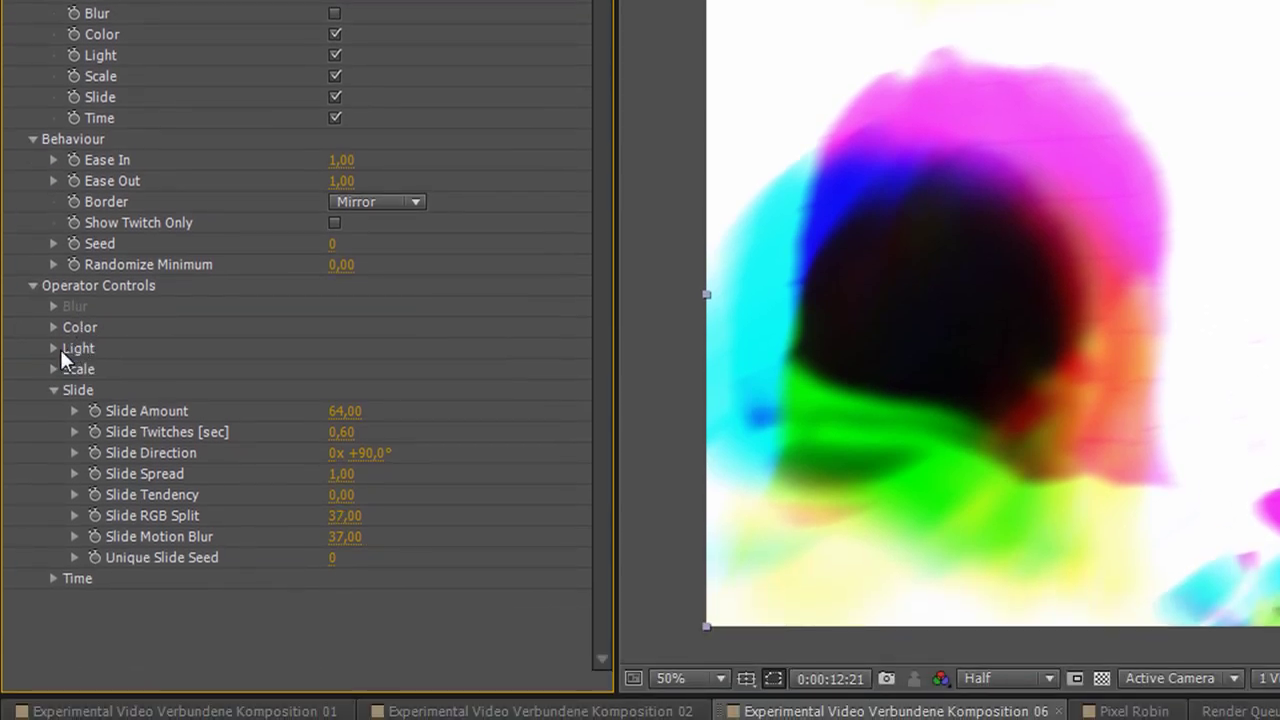
left_click(54, 330)
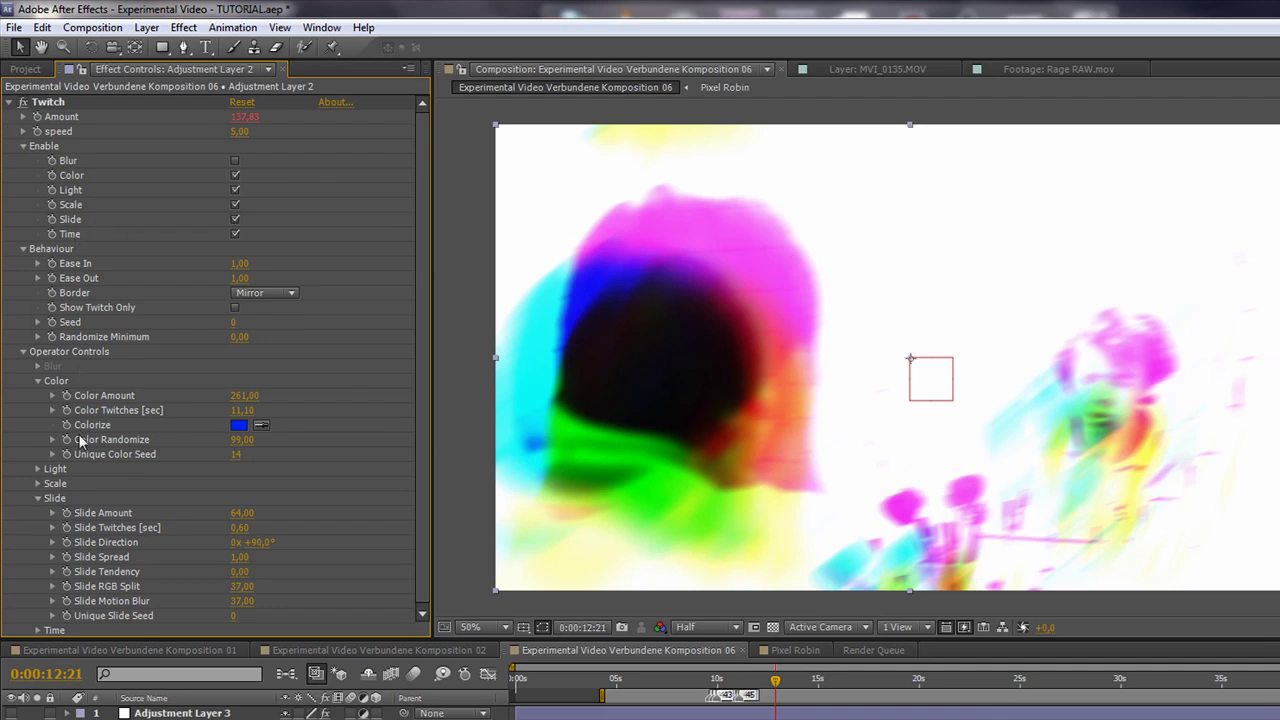
scroll(86, 510, "down", 1)
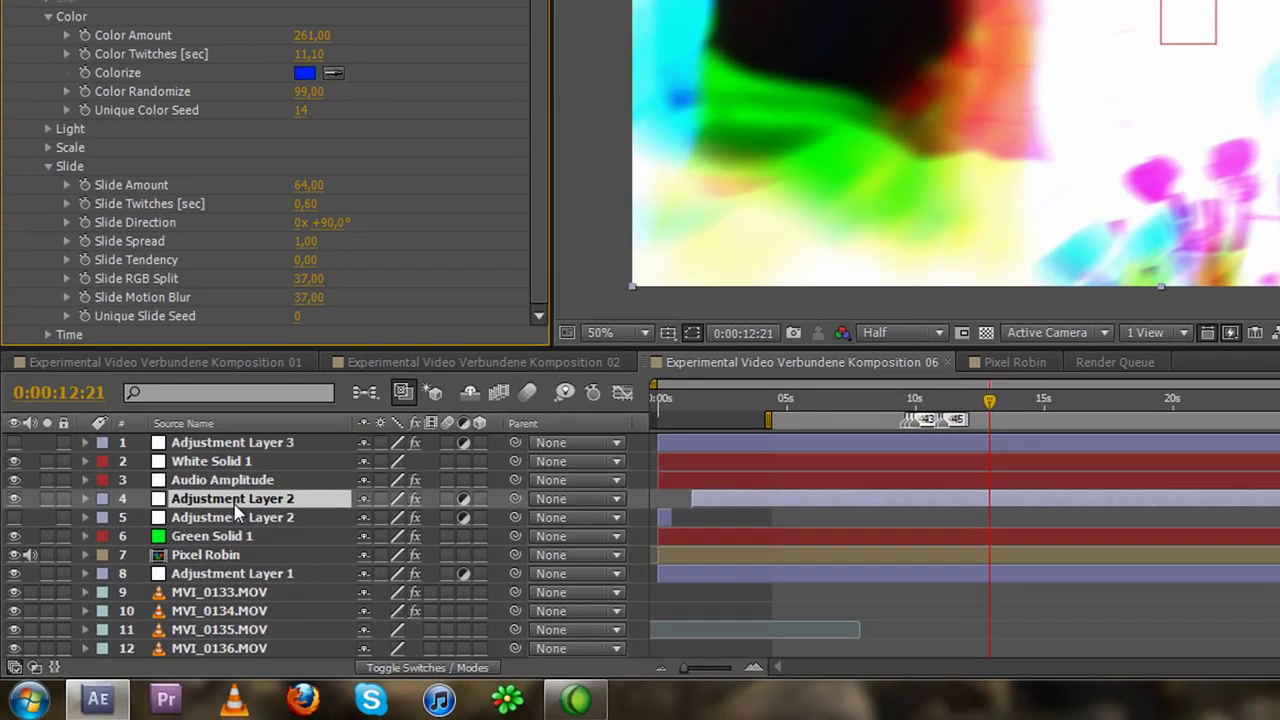
Hide Adjustment Layer 2 and delete Adjustment Layer 3.
left_click(14, 499)
left_click(241, 445)
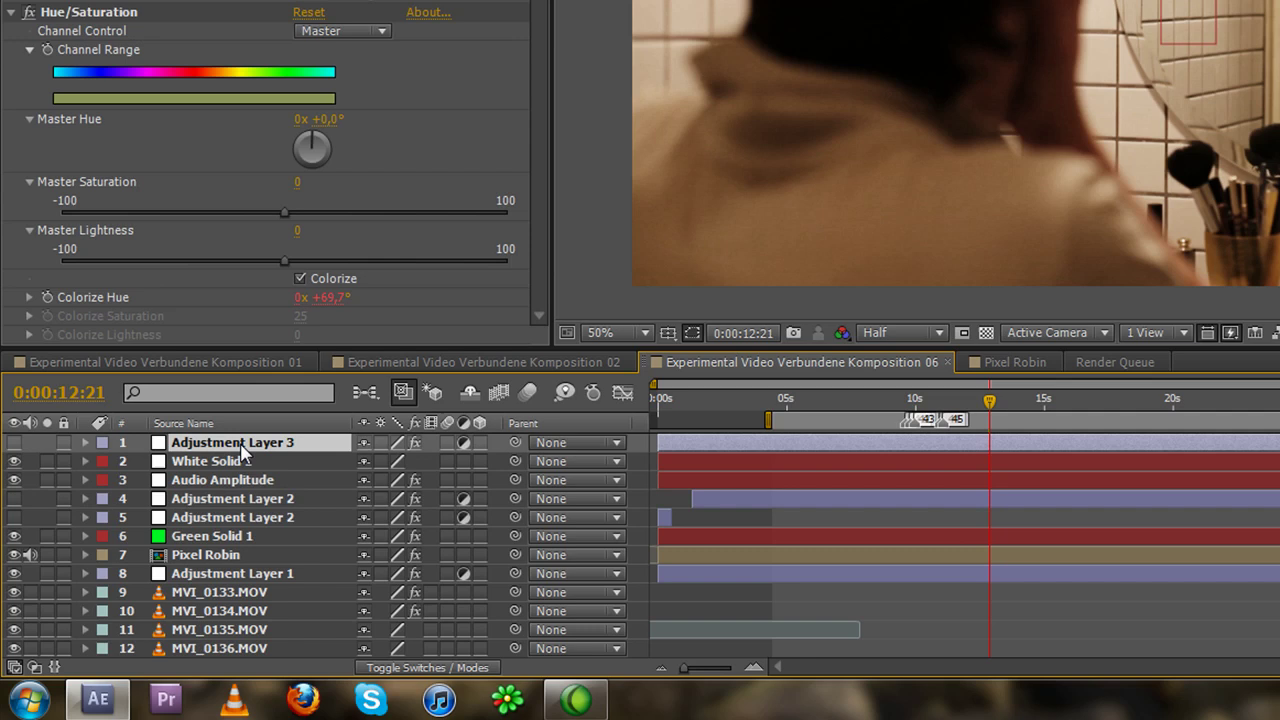
key("Delete")
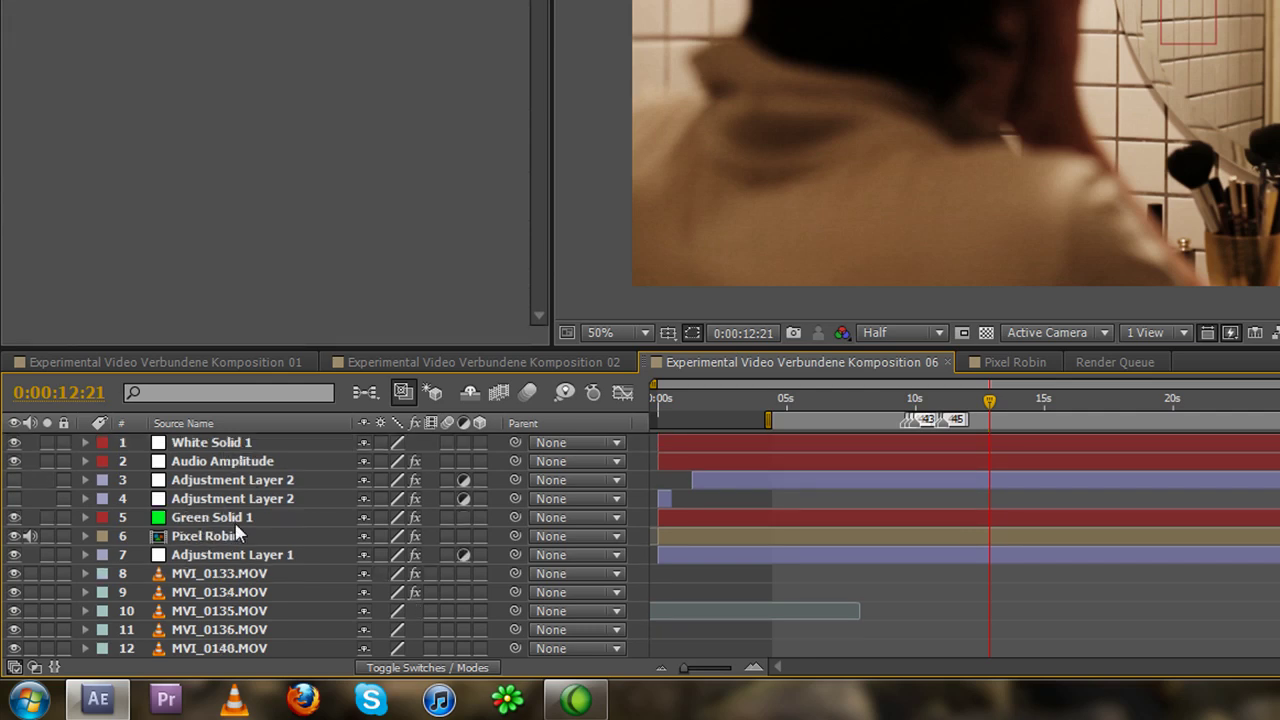
Add a new Adjustment Layer 6 at the top of Komposition 06.
right_click(138, 448)
mouse_move(189, 459)
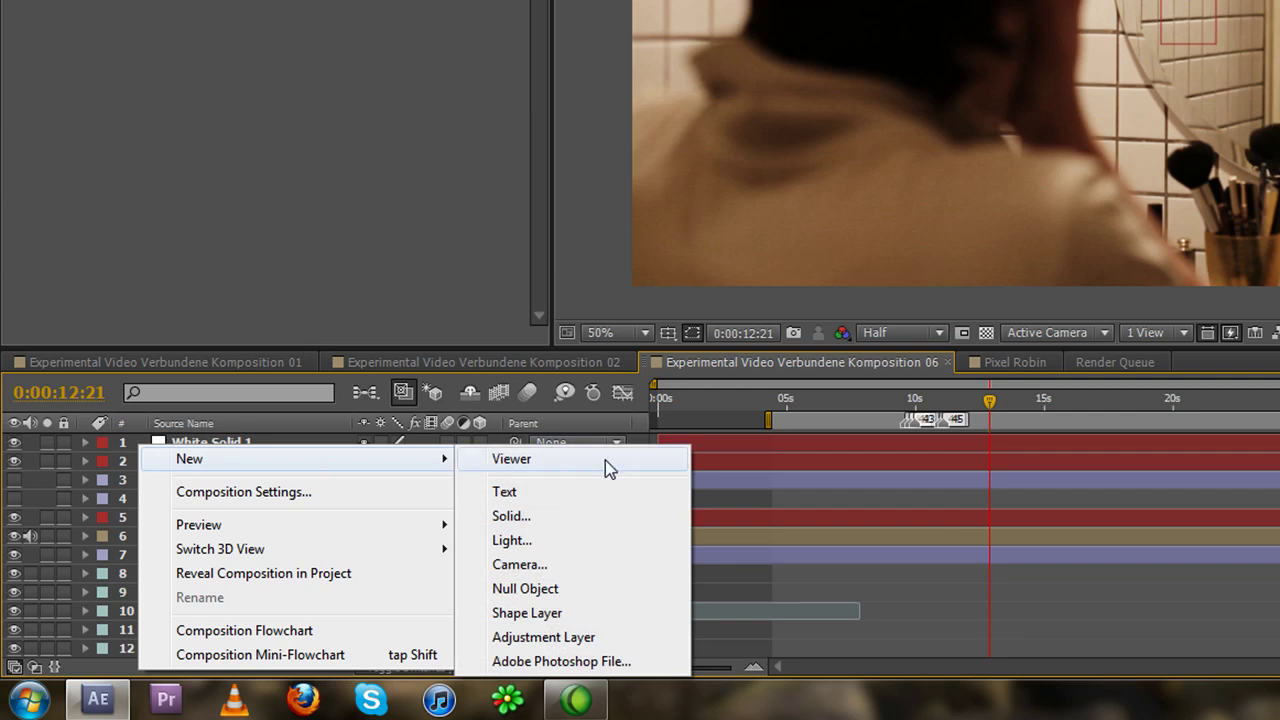
left_click(580, 640)
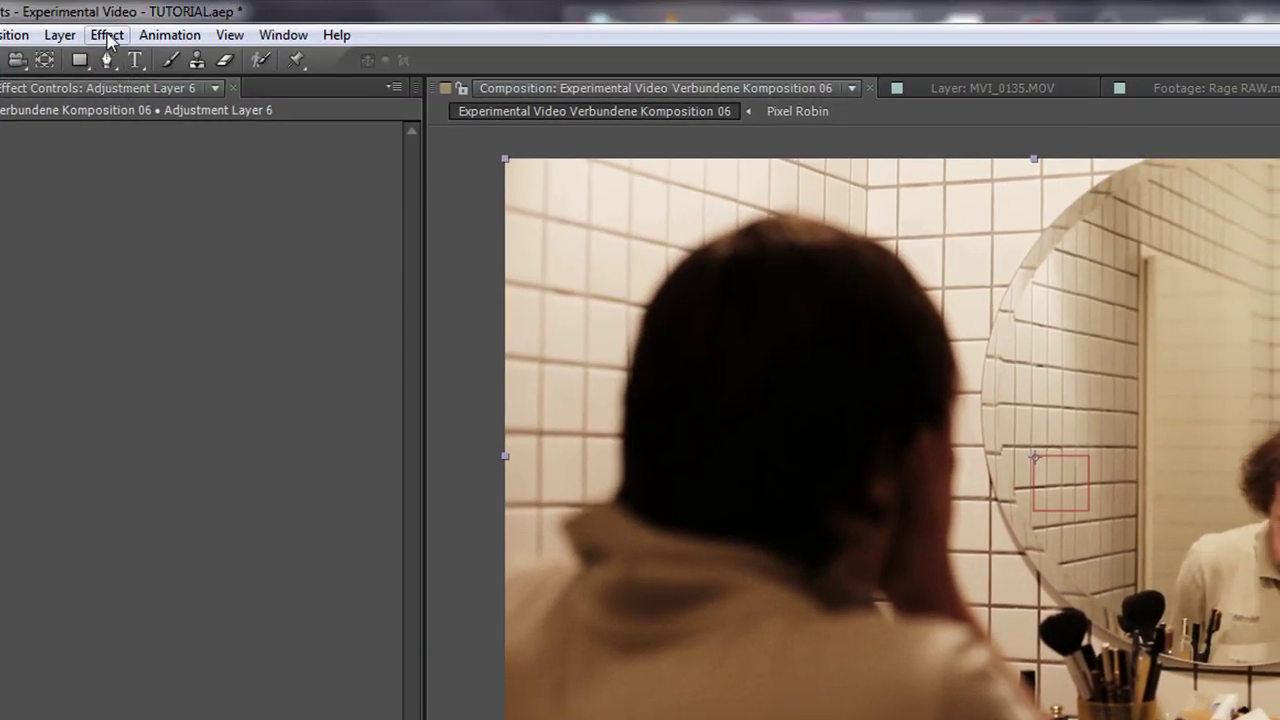
left_click(108, 36)
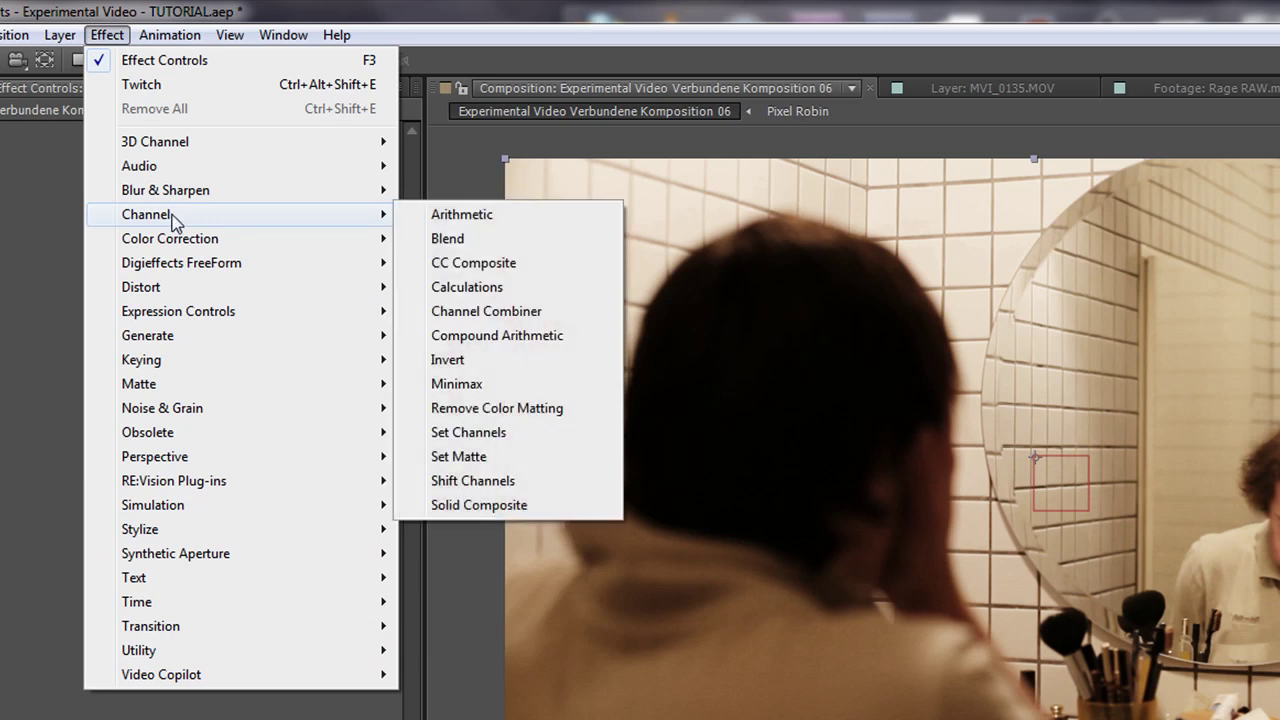
mouse_move(170, 238)
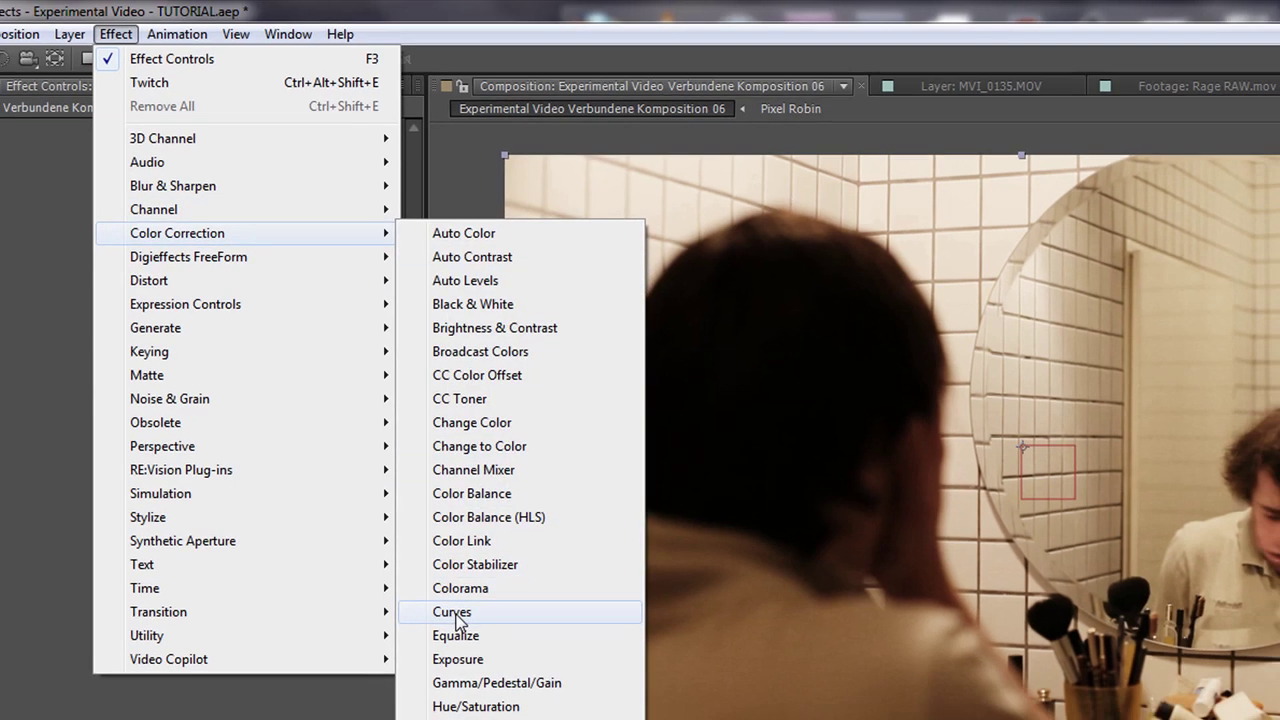
Apply Curves to Adjustment Layer 6 and bend the RGB and Red curves steeply upward.
left_click(445, 626)
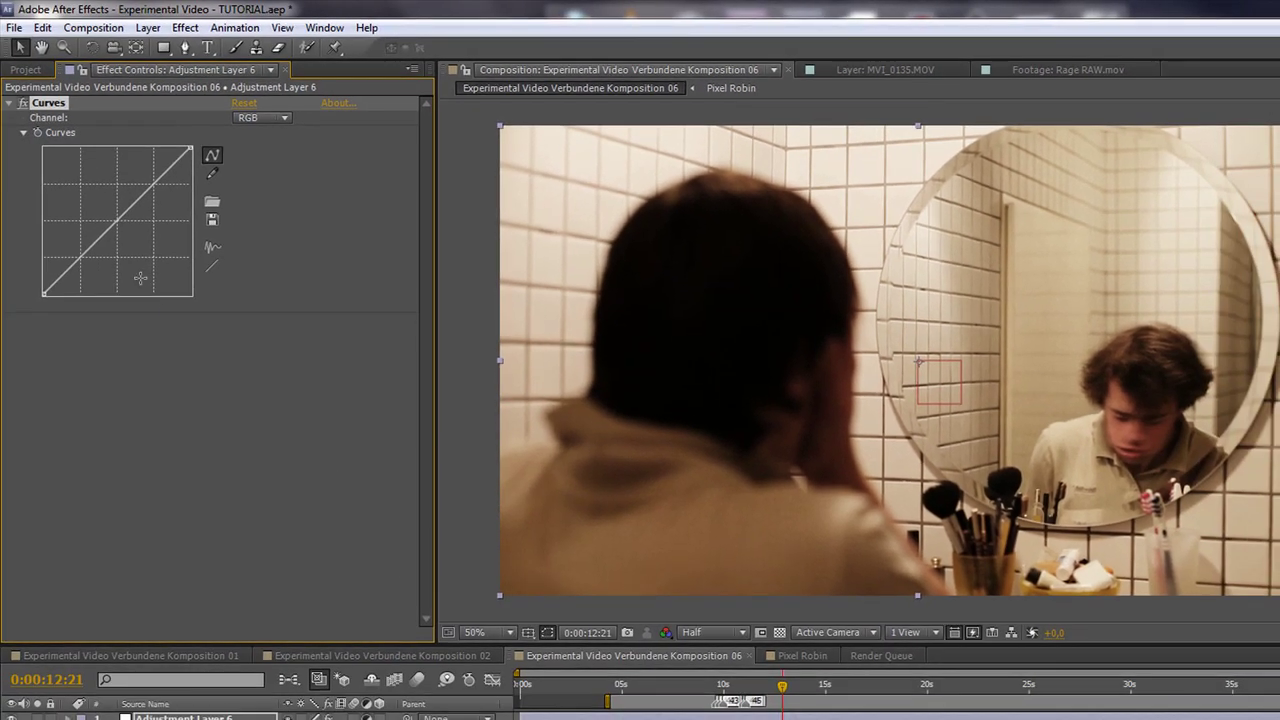
left_click_drag(110, 226, 82, 201)
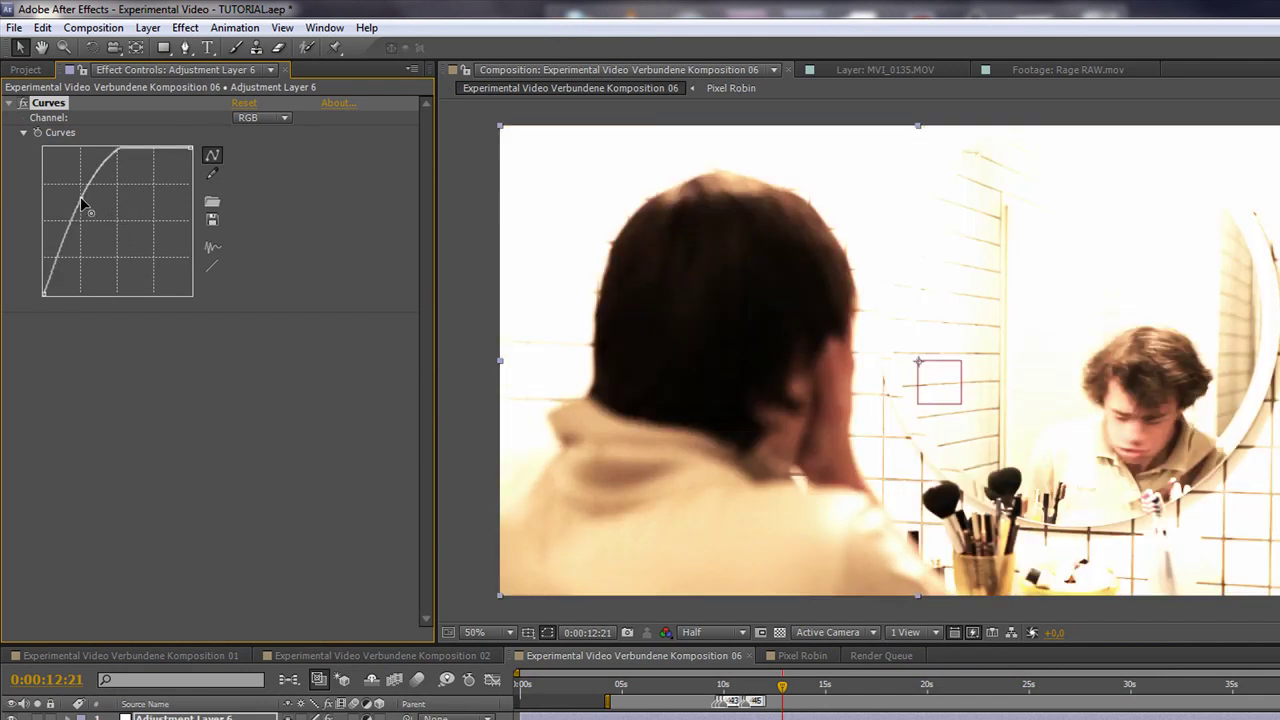
left_click(262, 117)
left_click(271, 151)
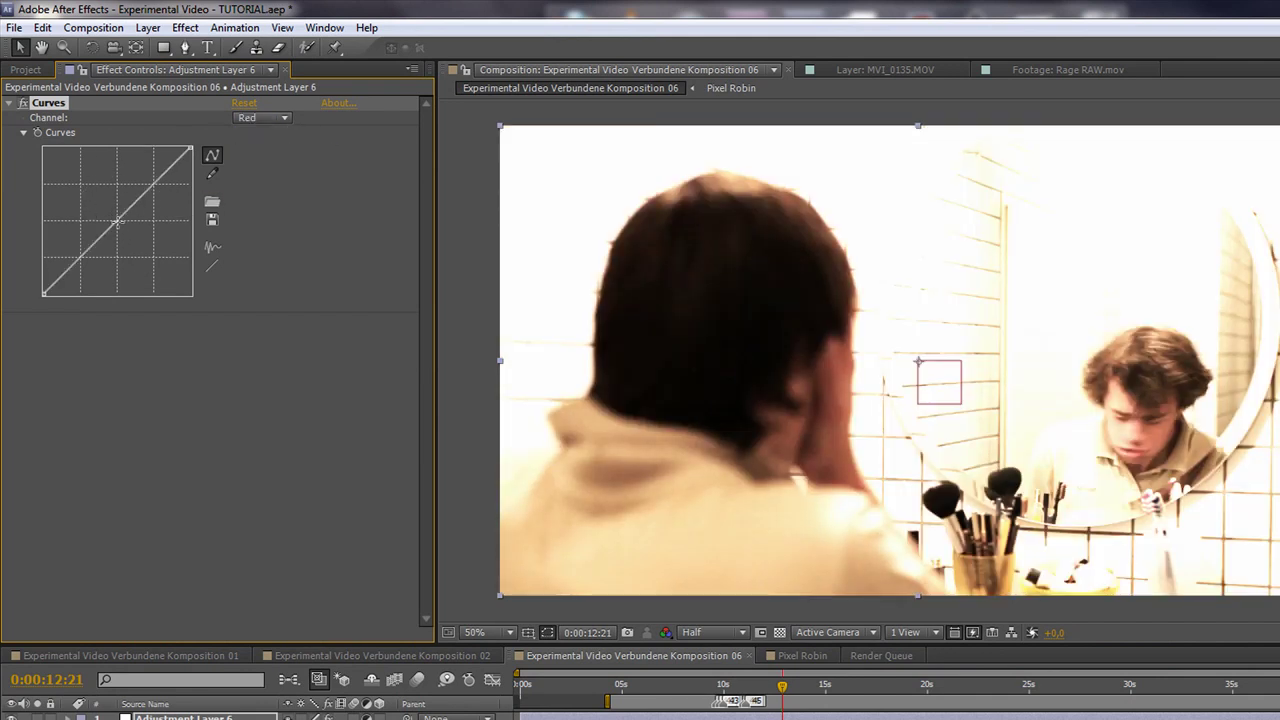
left_click_drag(117, 222, 100, 193)
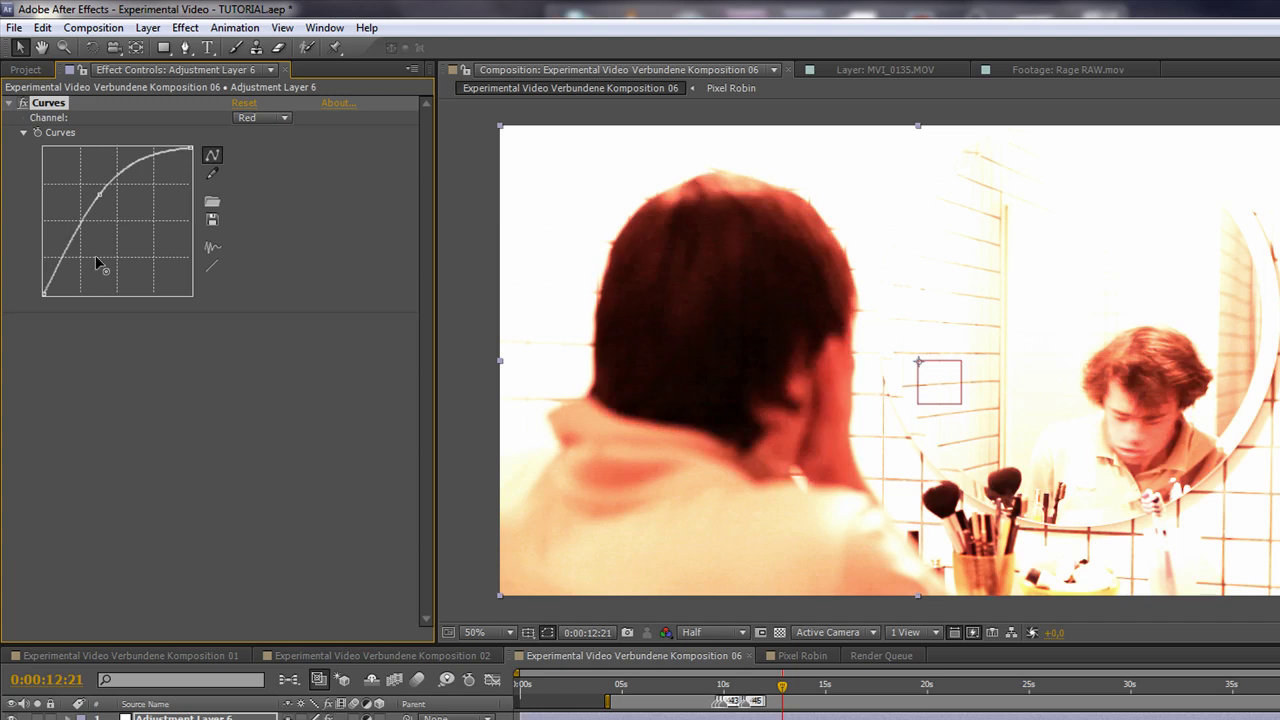
left_click_drag(97, 263, 94, 256)
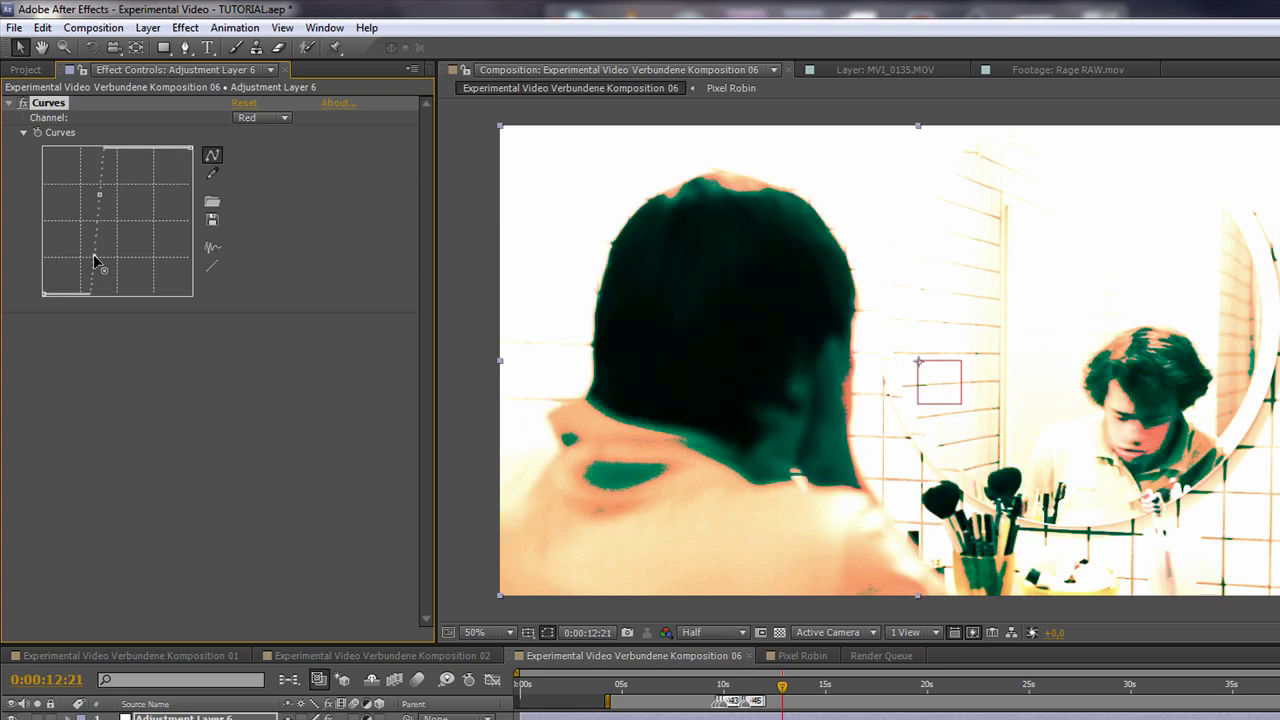
Pull the Green curve down and bend the Blue curve up for a pink-and-black look.
left_click(262, 117)
left_click(250, 171)
left_click_drag(124, 213, 142, 254)
left_click(289, 118)
left_click(272, 194)
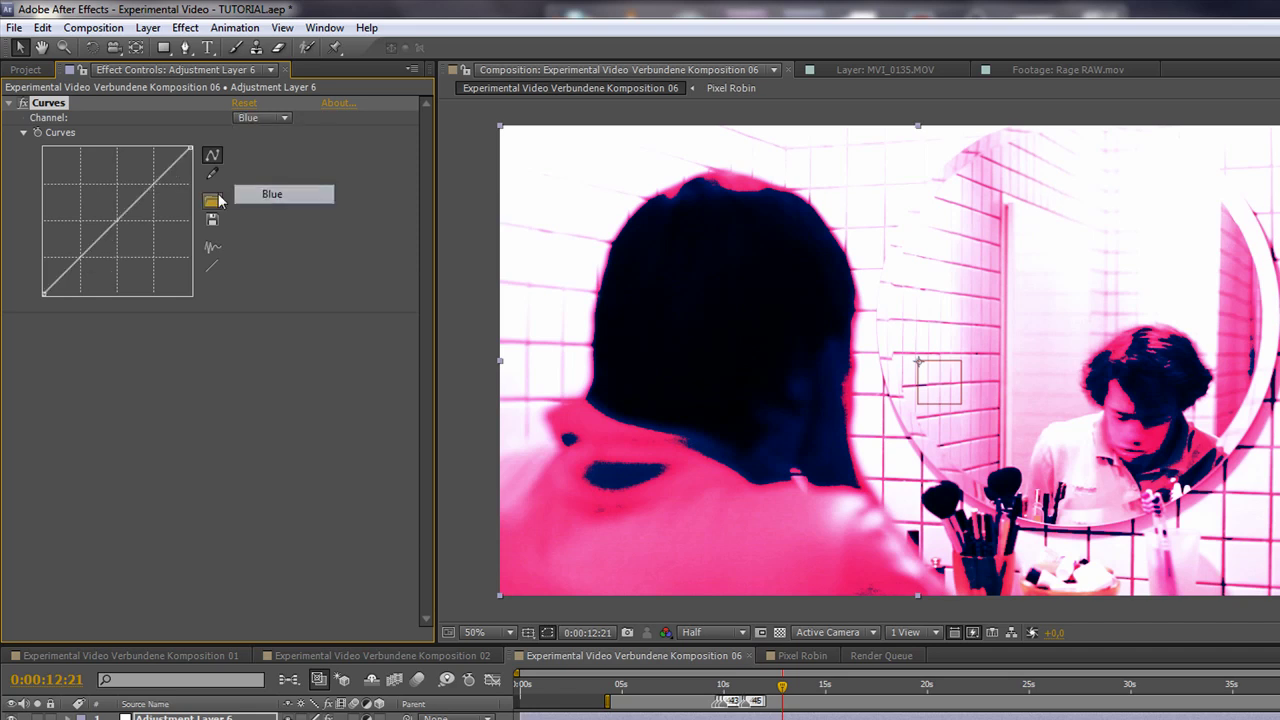
left_click_drag(138, 208, 106, 191)
mouse_move(75, 242)
left_mouse_down()
mouse_move(103, 250)
mouse_move(89, 240)
left_mouse_up()
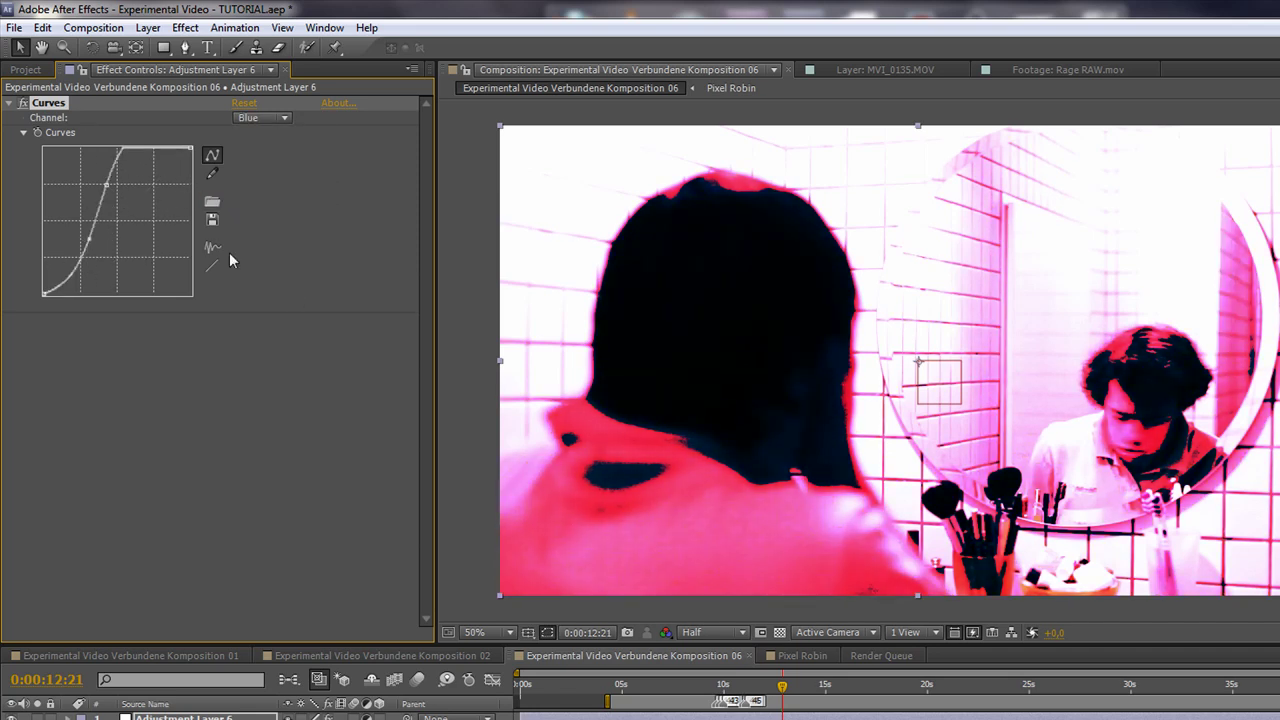
right_click(97, 405)
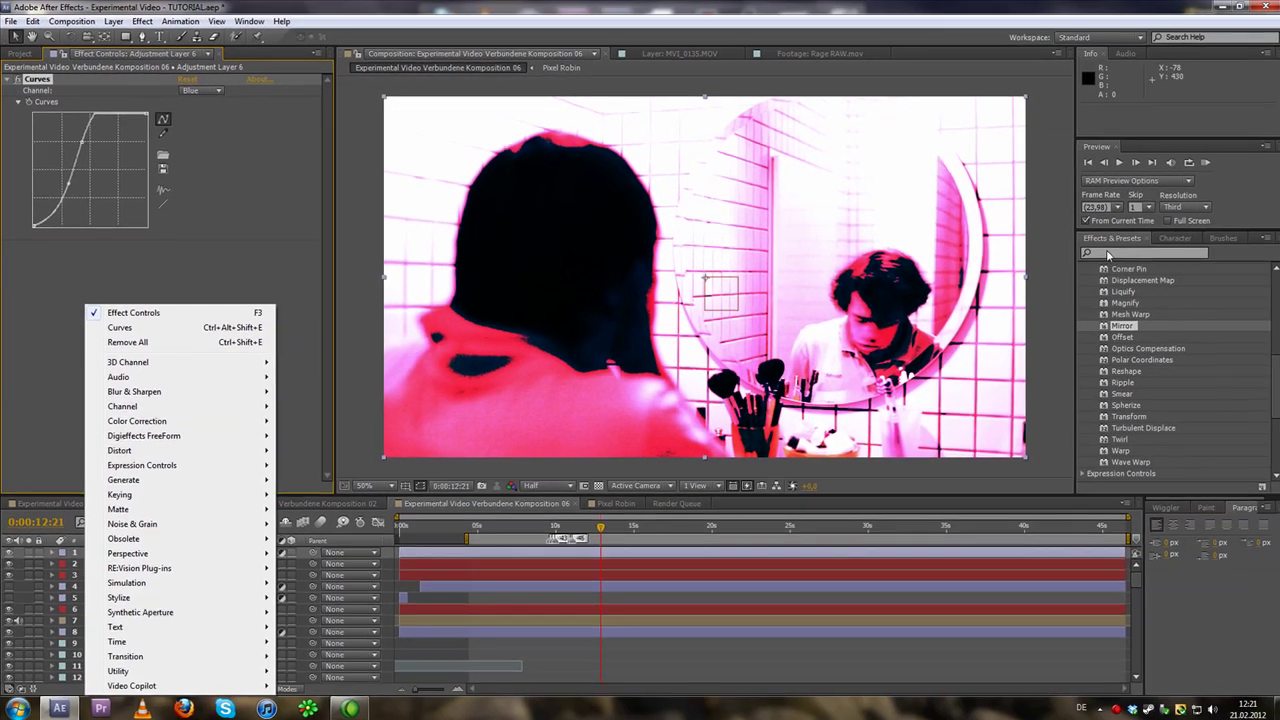
Search 'fast' in Effects & Presets and apply Fast Blur at Blurriness 29 to Adjustment Layer 6.
left_click(1108, 255)
type("fast")
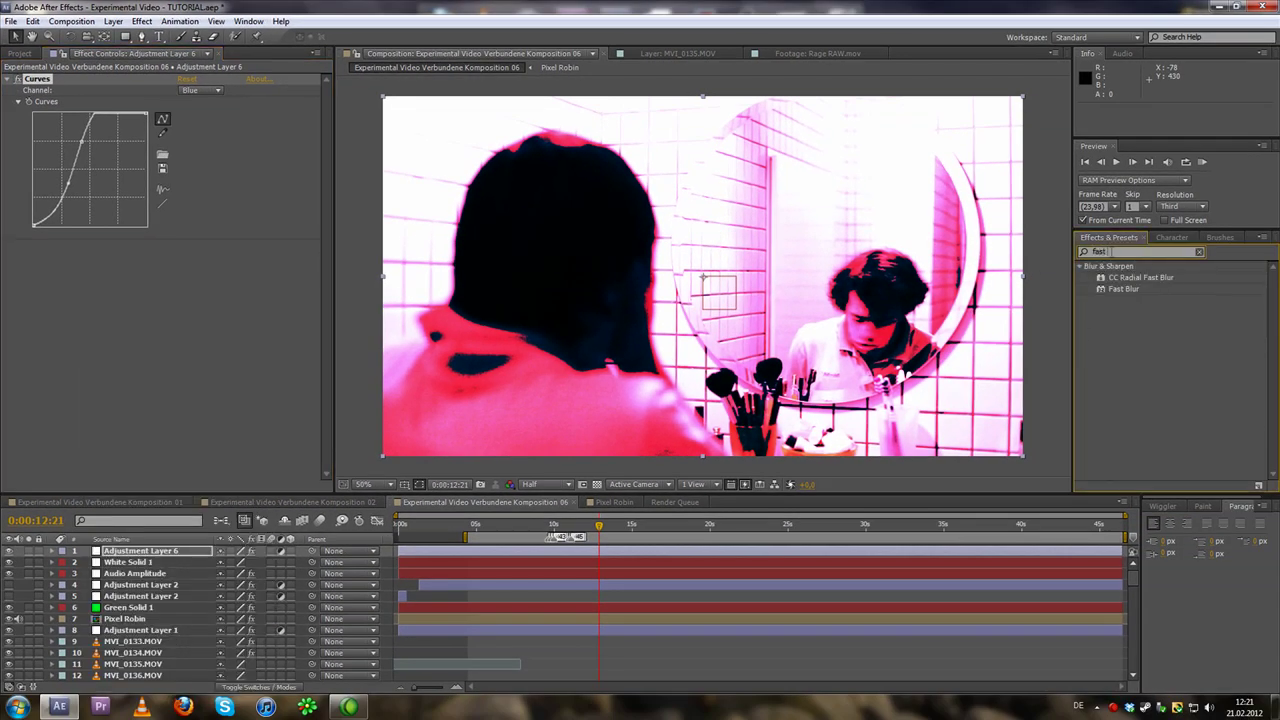
left_click_drag(1123, 289, 190, 302)
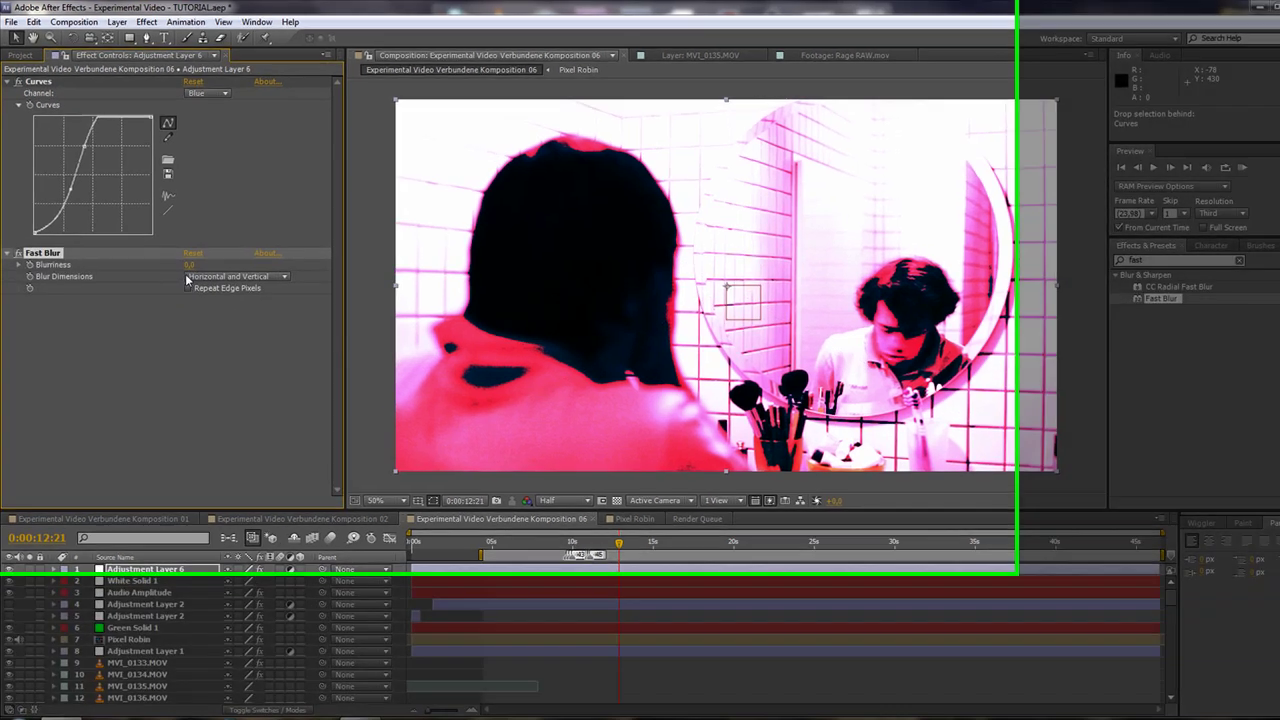
left_click_drag(183, 256, 191, 256)
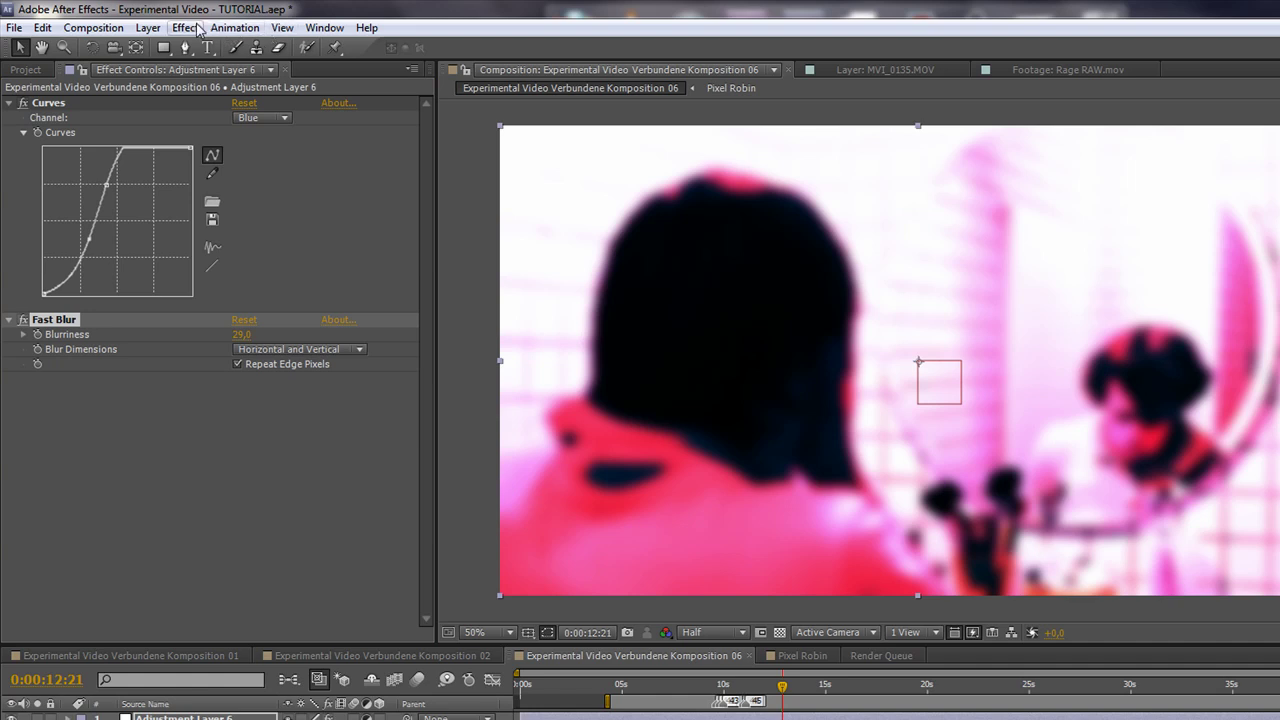
left_click(185, 27)
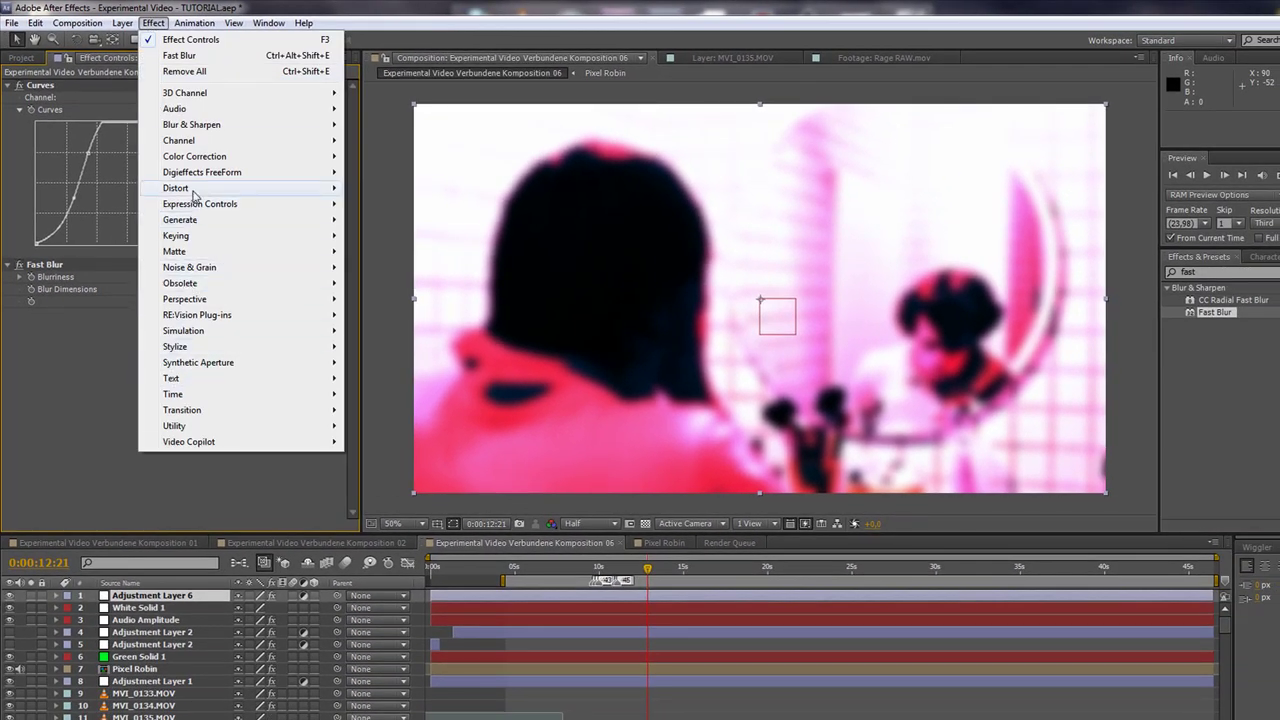
mouse_move(176, 188)
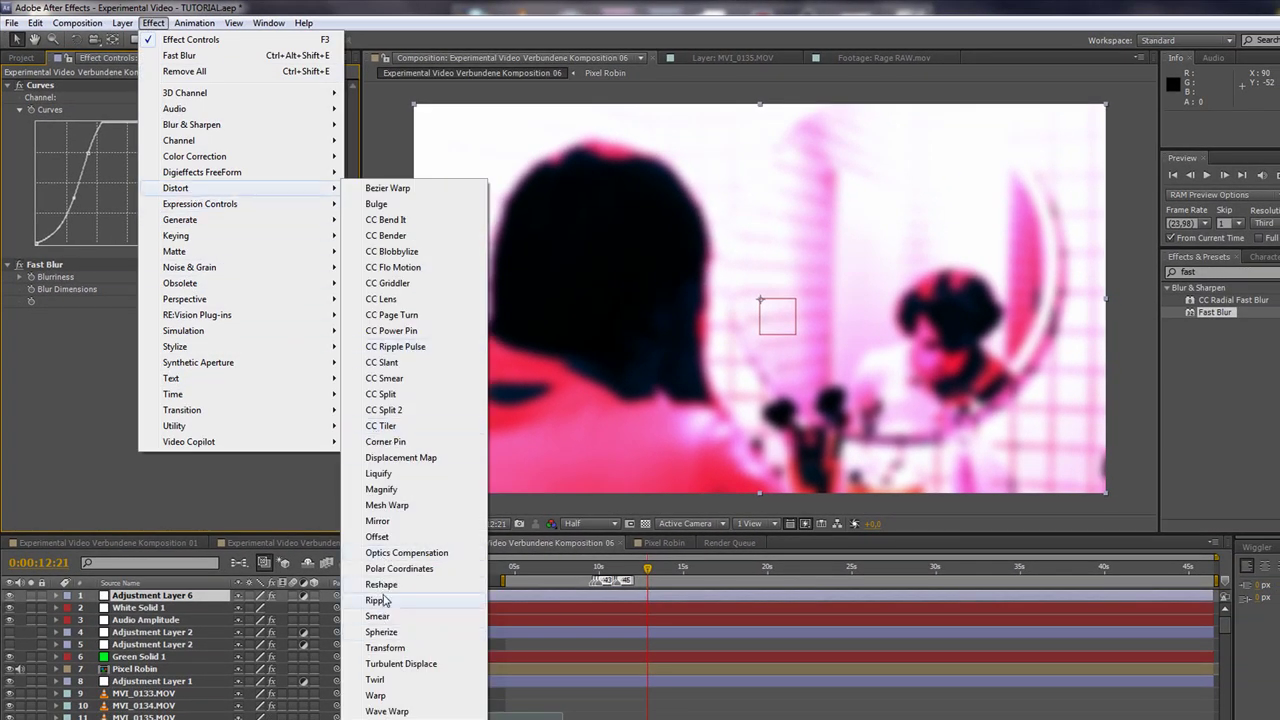
Apply Warp with Shell Upper style, Bend 75 and Horizontal Distortion 0.
left_click(380, 695)
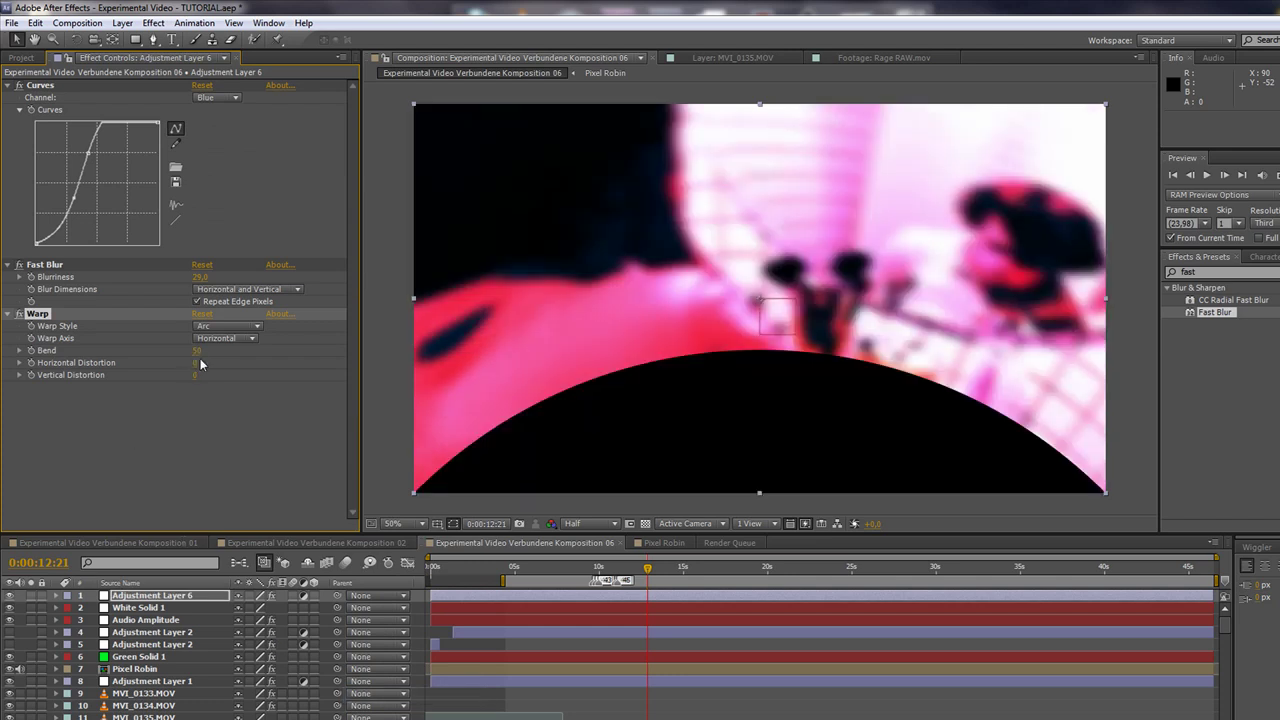
left_click_drag(196, 351, 211, 346)
left_click(228, 326)
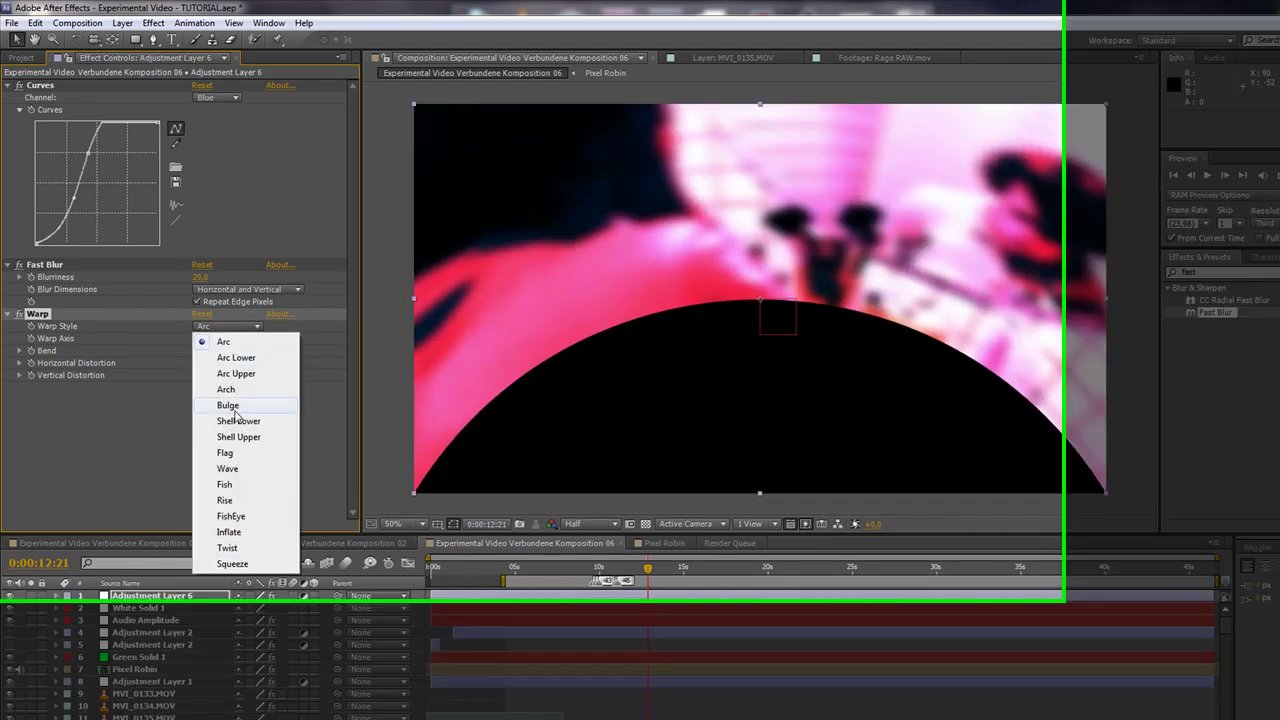
left_click(280, 442)
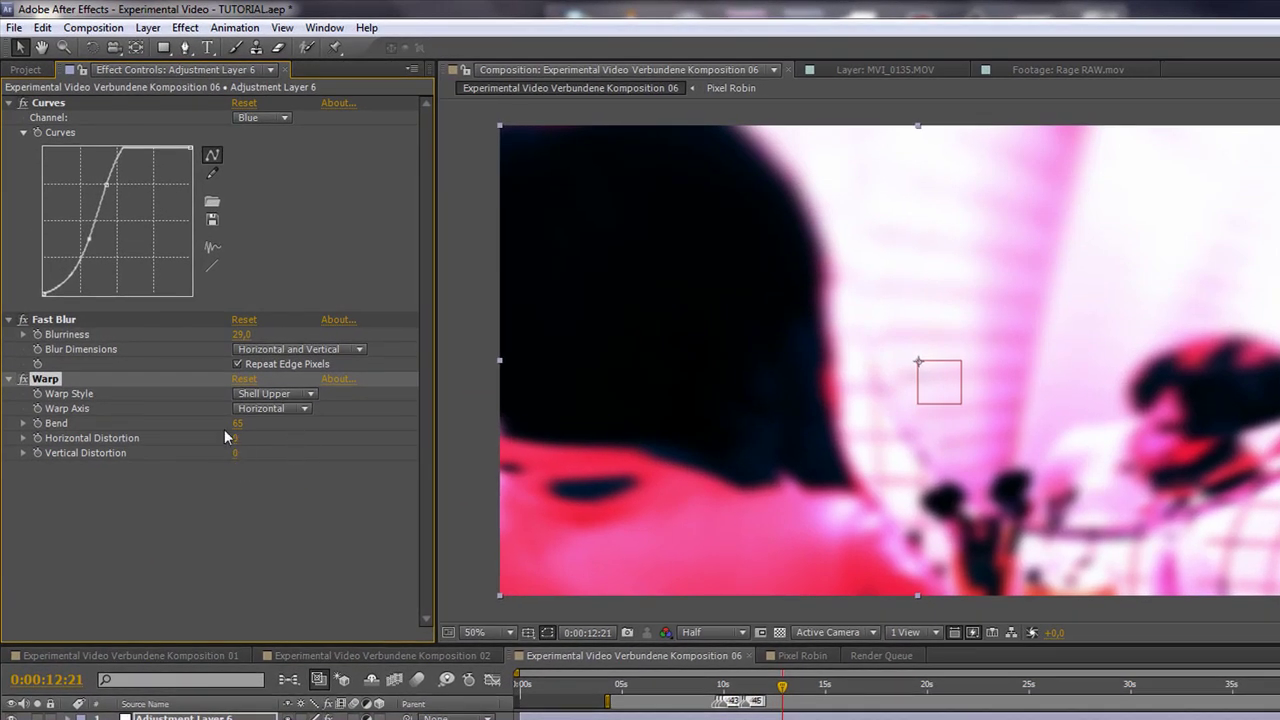
left_click_drag(237, 423, 243, 438)
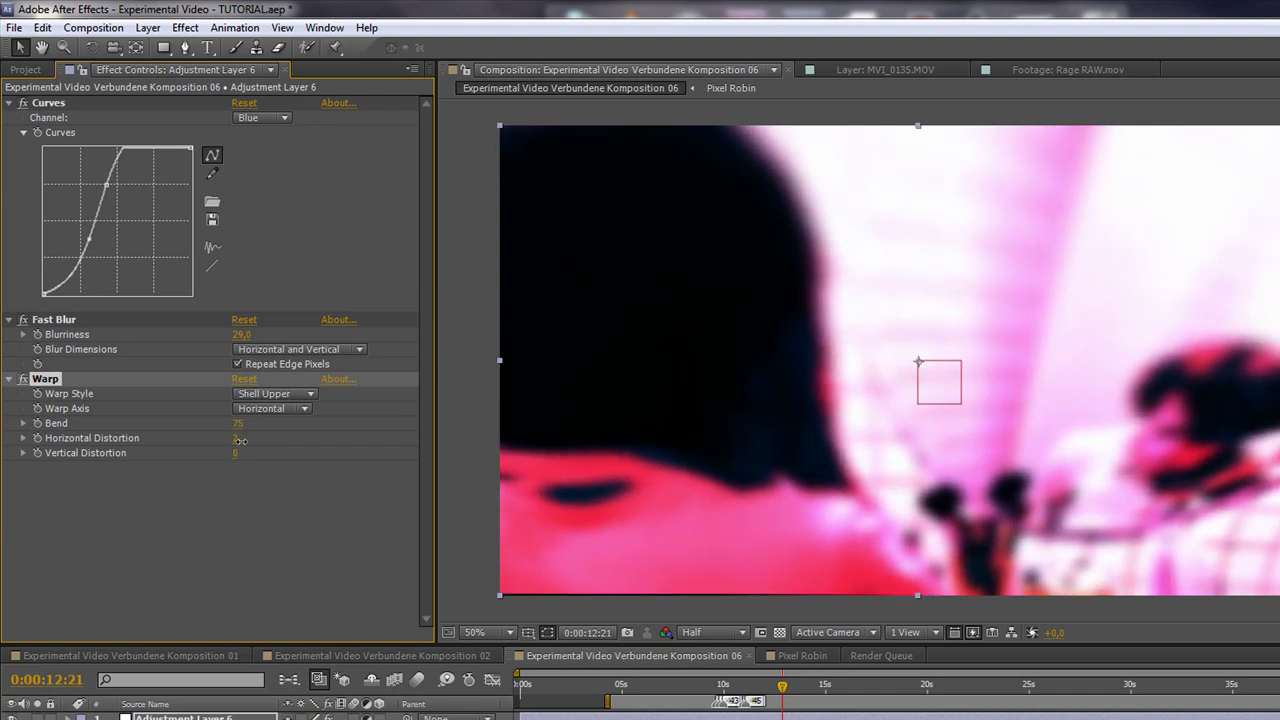
left_click(243, 438)
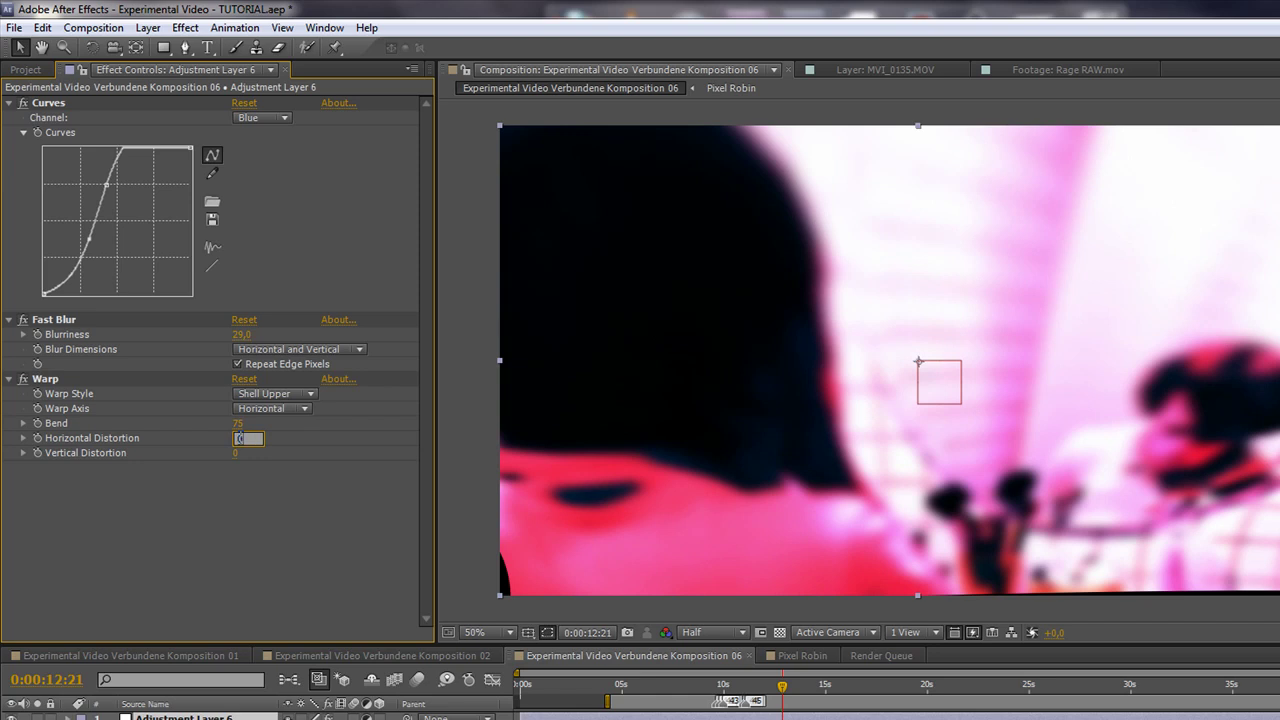
key("Return")
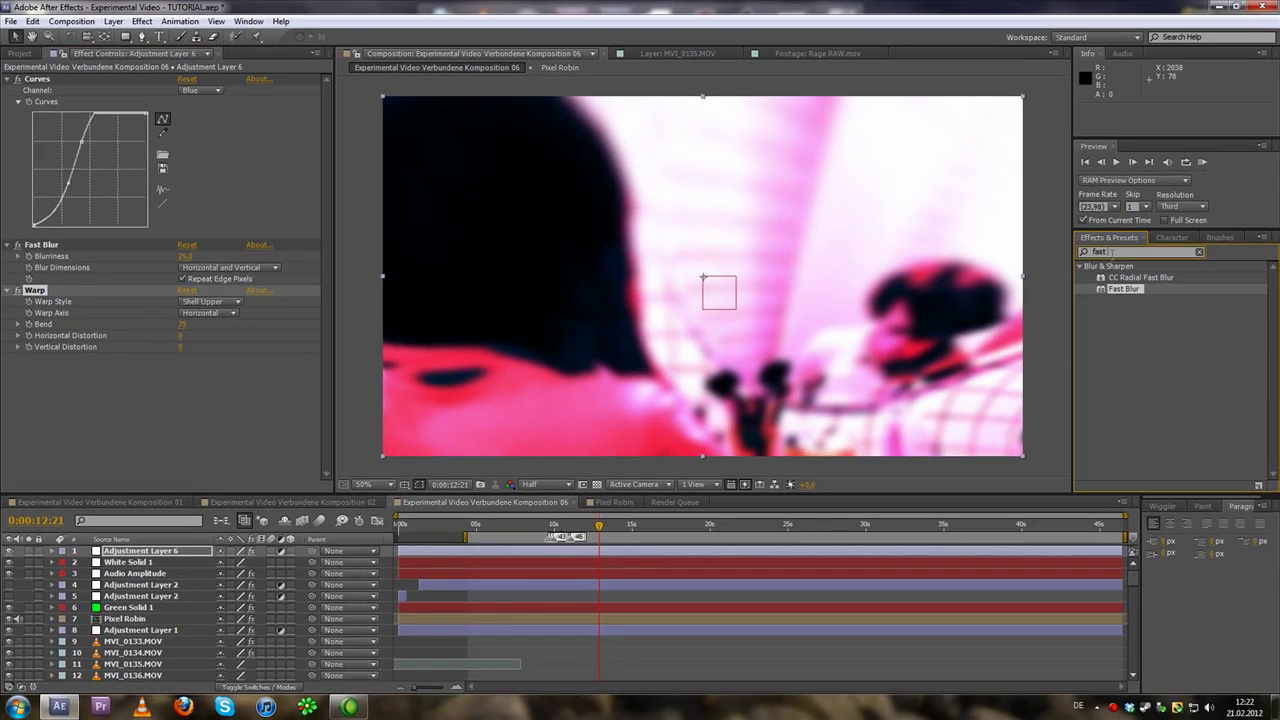
Apply Hue/Saturation and colorize it at hue -44, saturation 70, lightness 0.
double_click(1100, 252)
type("hue")
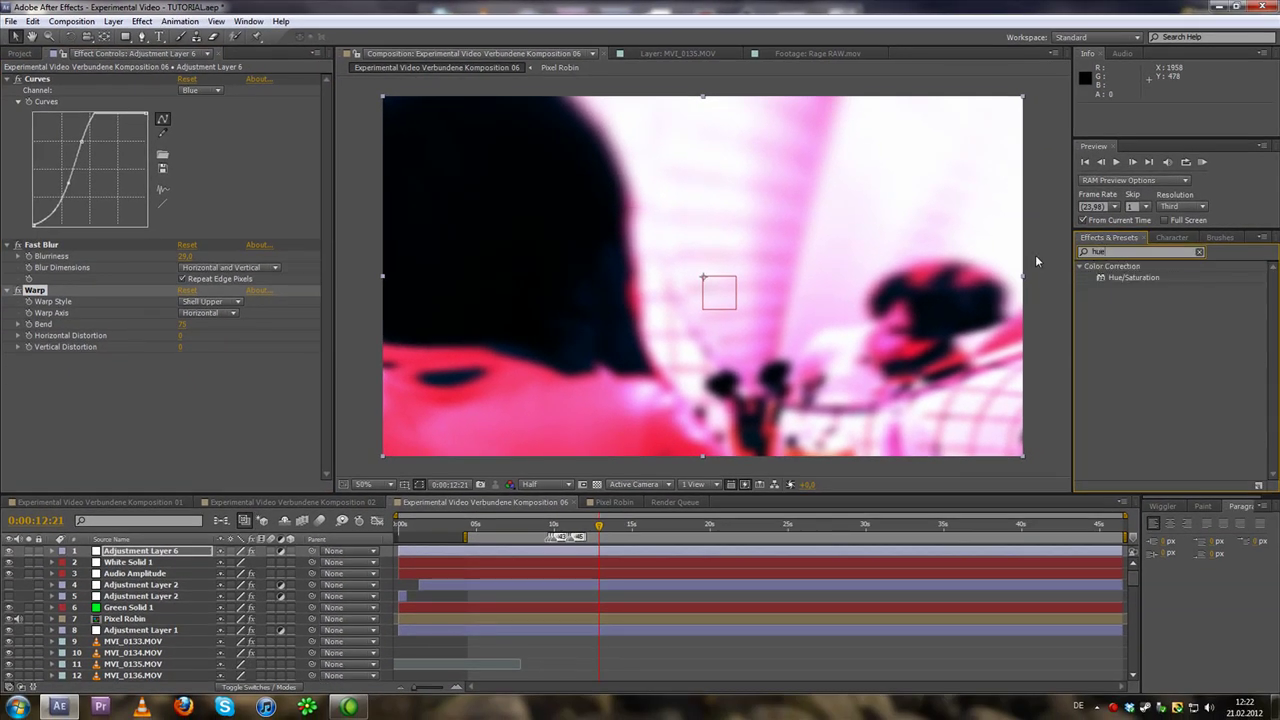
key("period")
left_click_drag(1133, 277, 196, 375)
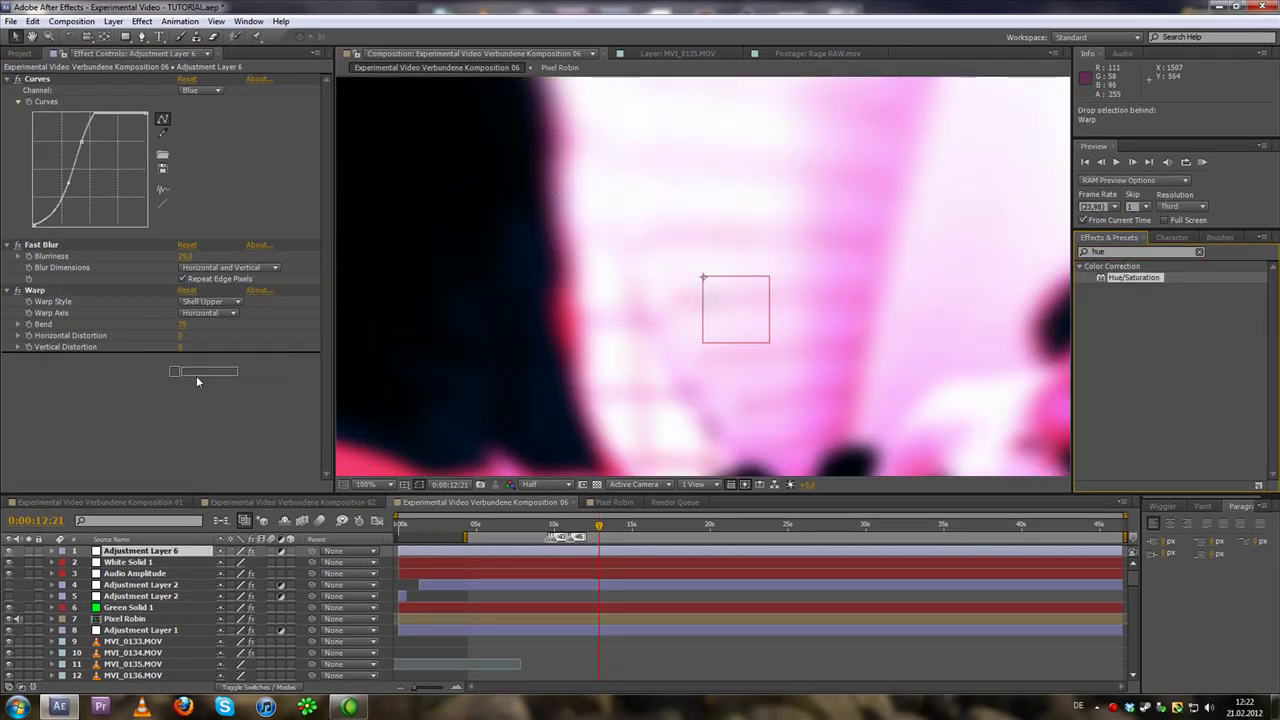
key("comma")
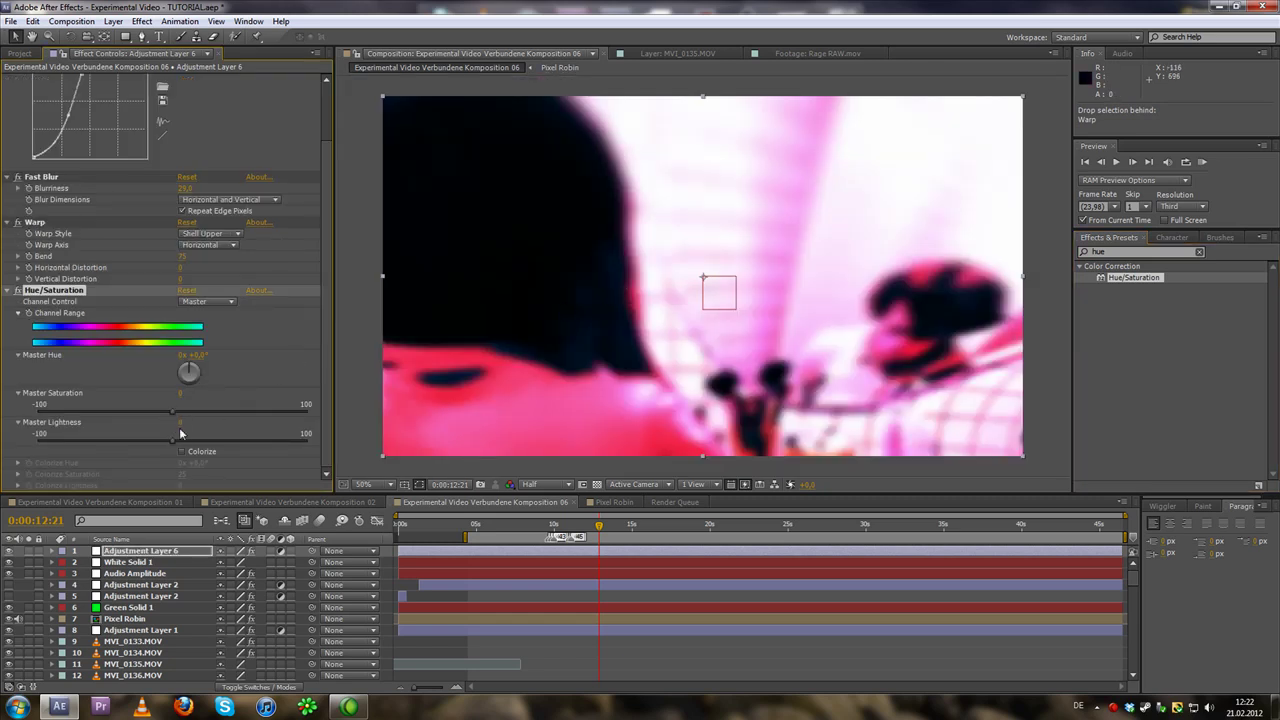
left_click(182, 452)
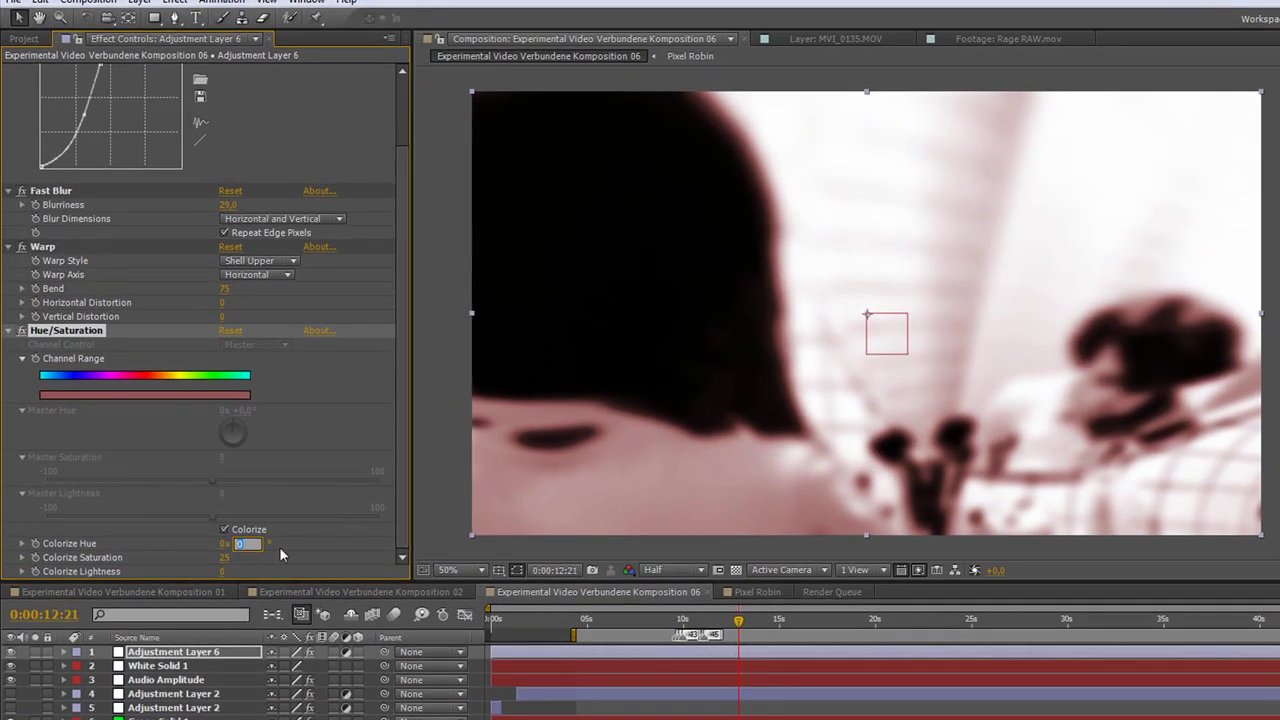
mouse_move(243, 543)
left_mouse_down()
mouse_move(200, 543)
mouse_move(261, 557)
mouse_move(227, 573)
left_mouse_up()
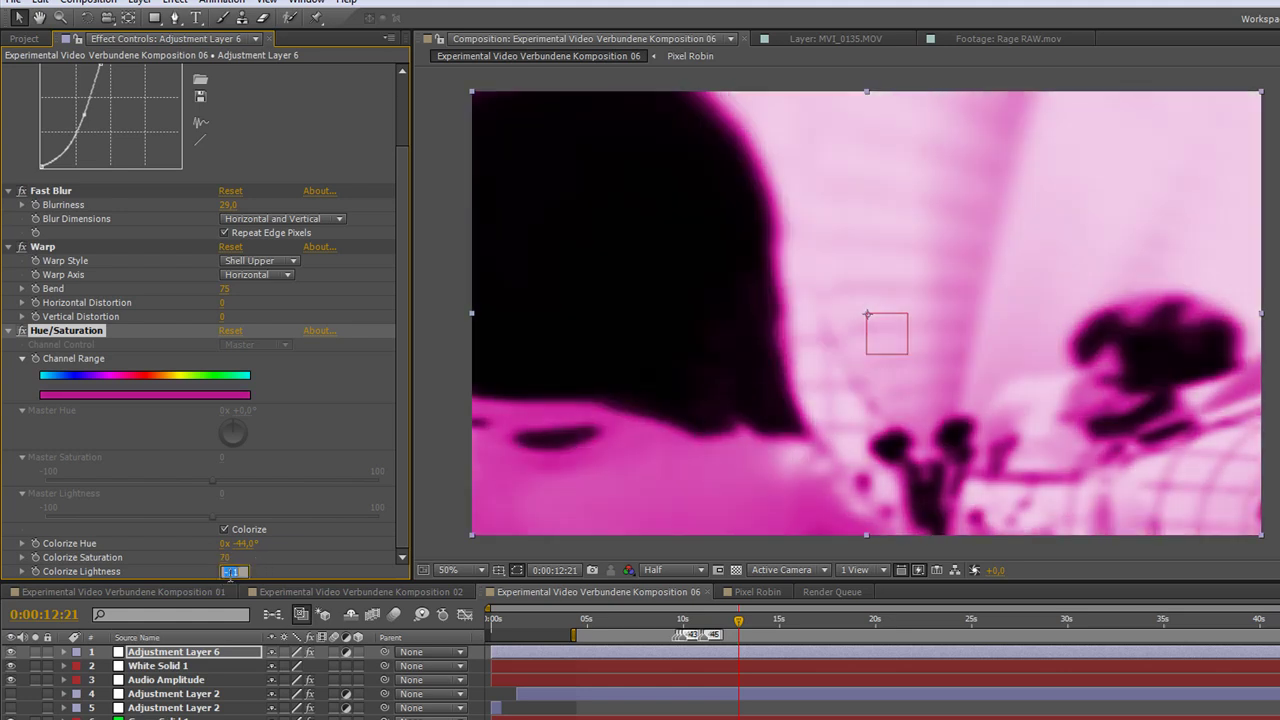
left_click_drag(227, 573, 238, 573)
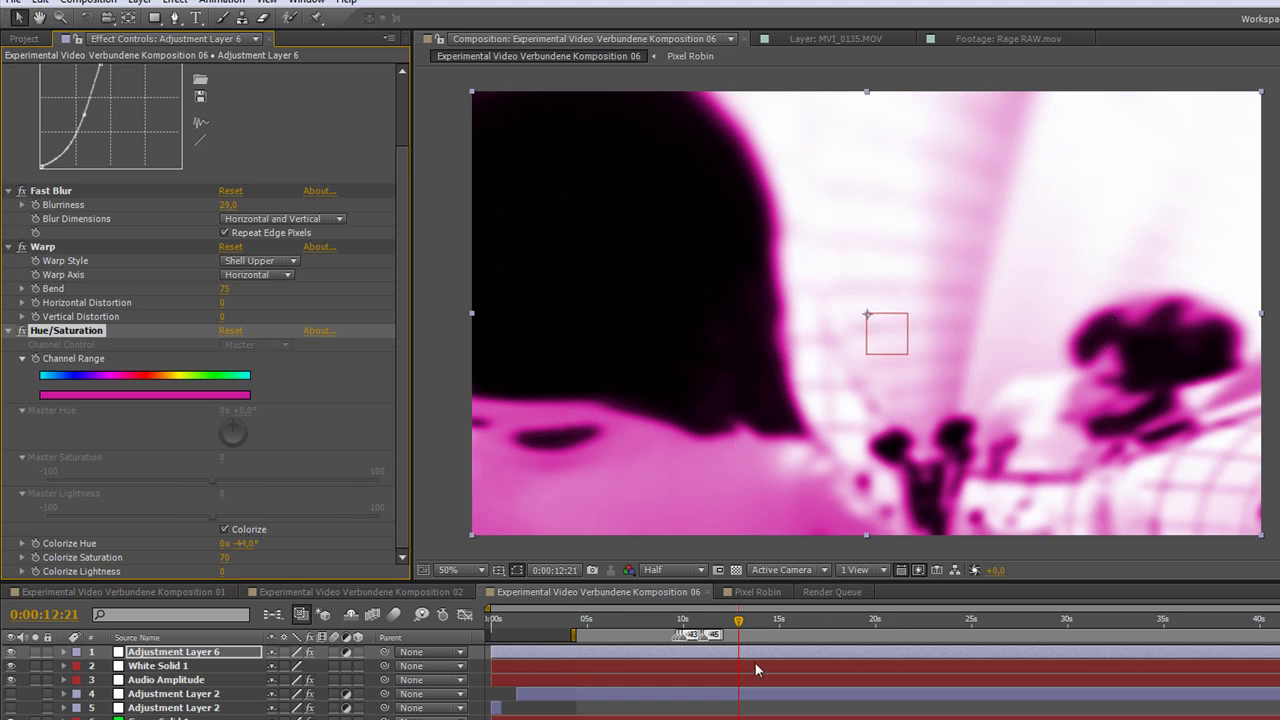
left_click_drag(739, 632, 750, 636)
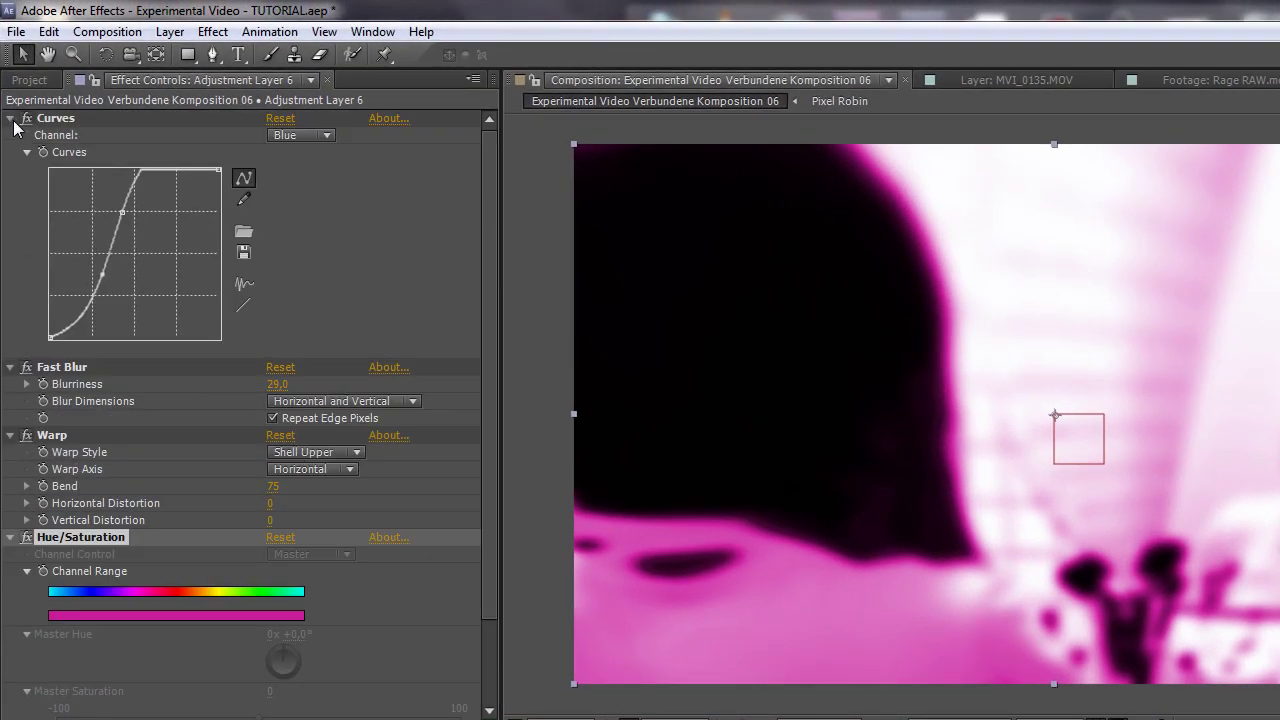
Expand Adjustment Layer 6's Transform properties and add an expression to its Opacity.
left_click(10, 118)
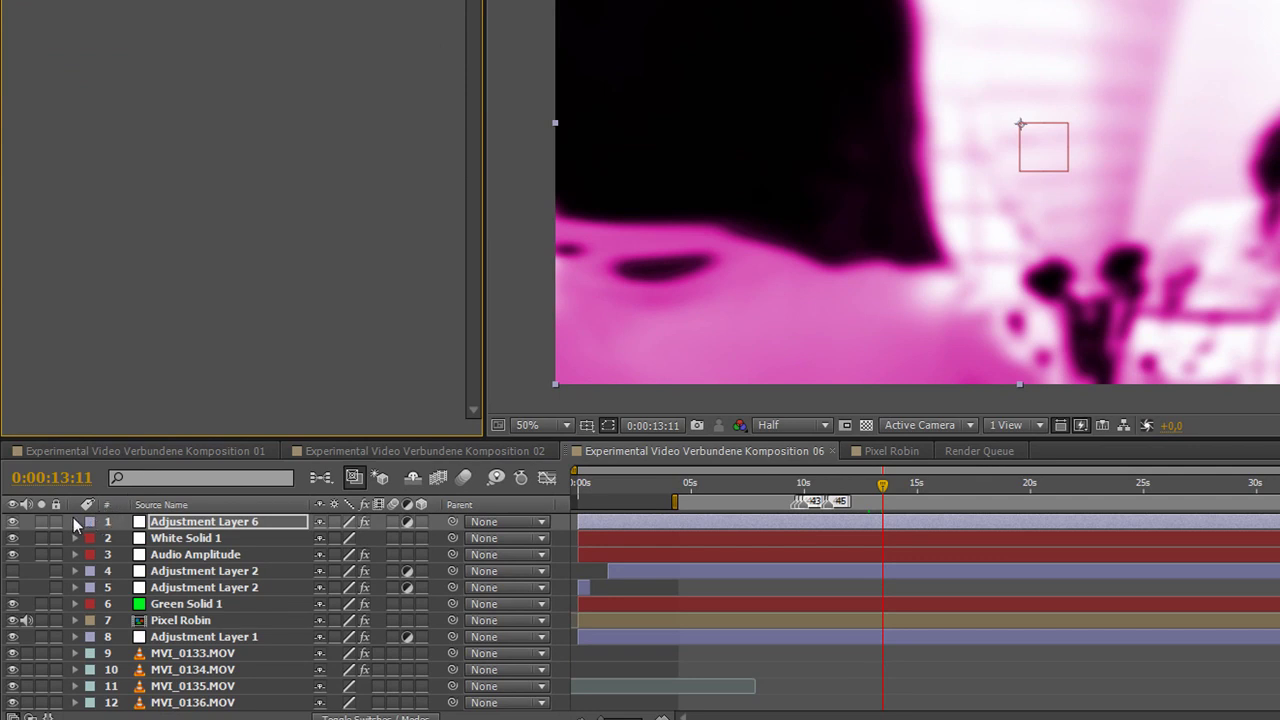
left_click(74, 521)
left_click(91, 555)
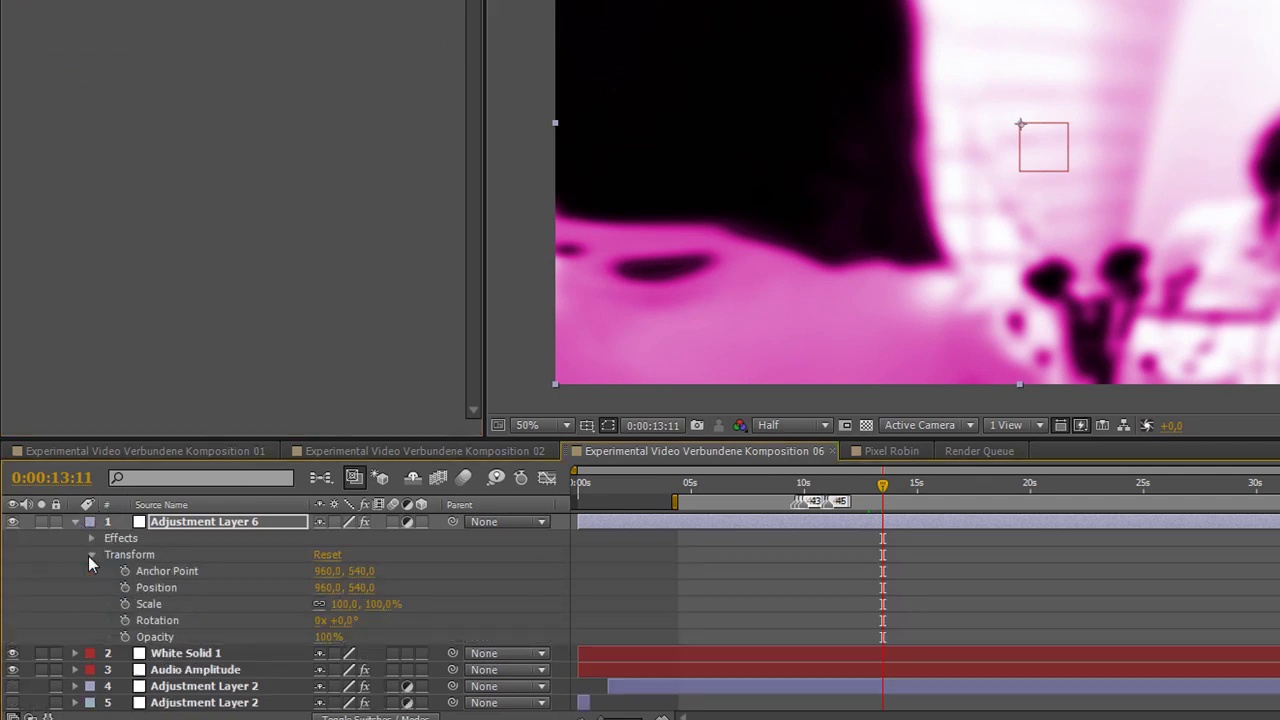
left_click(125, 637)
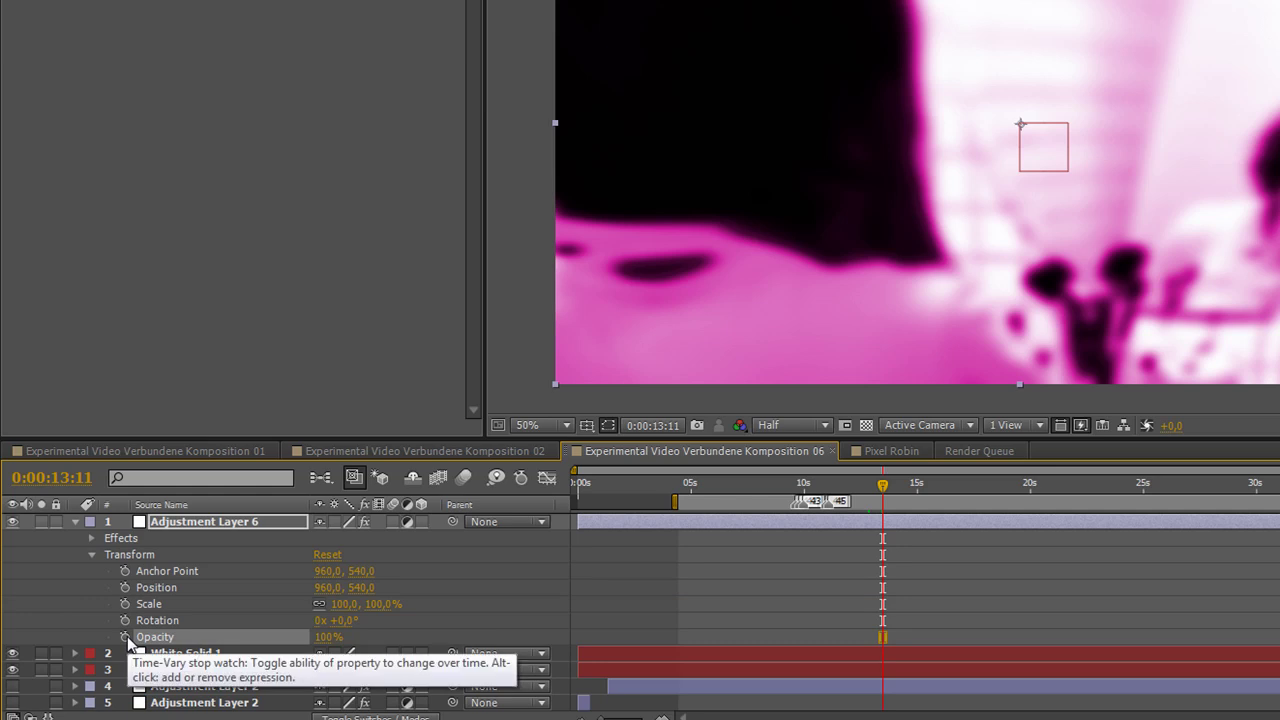
left_click(127, 636, "alt")
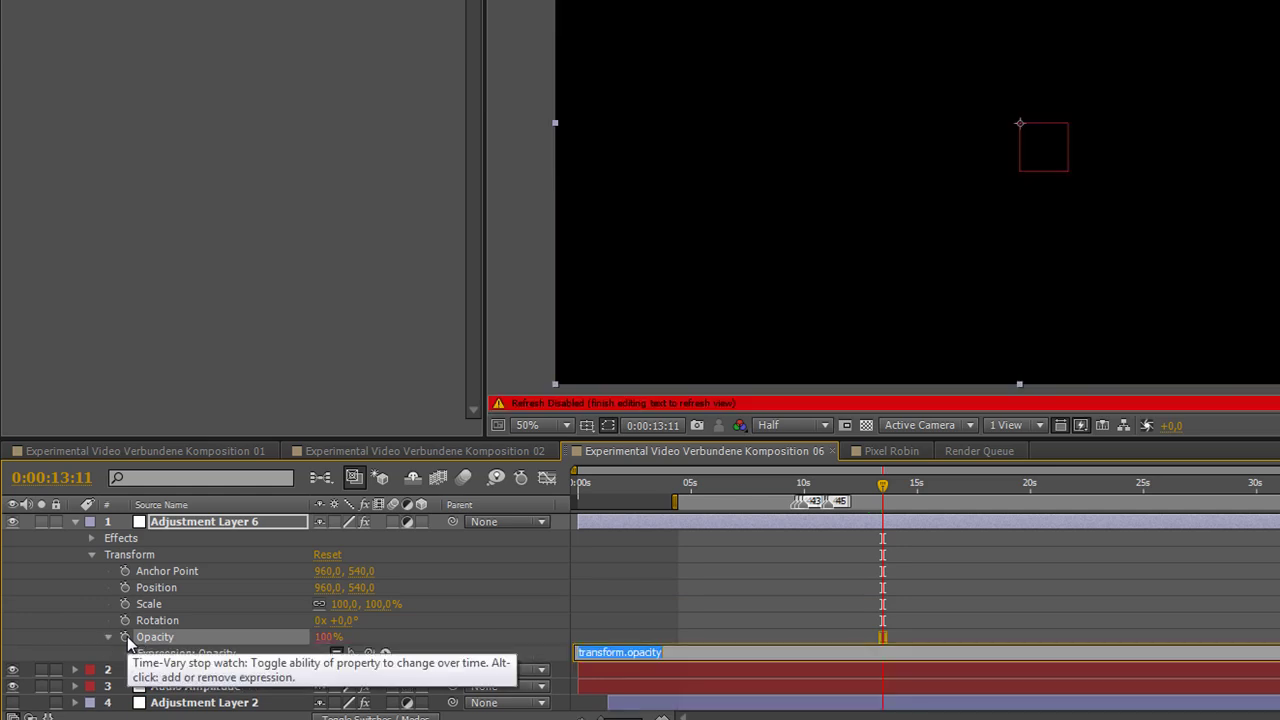
left_click(448, 647)
Replace the Opacity expression with Adjustment Layer 2's Audio Amplitude slider link.
scroll(448, 647, "down", 3)
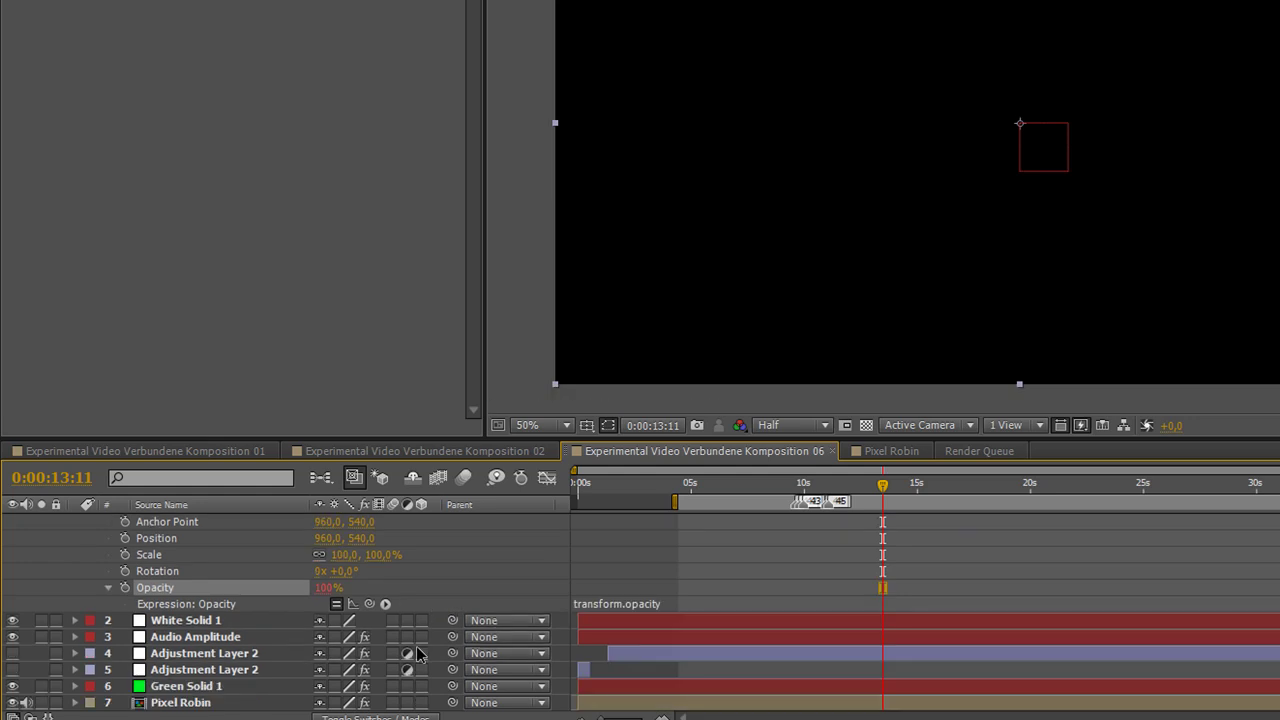
scroll(176, 630, "down", 3)
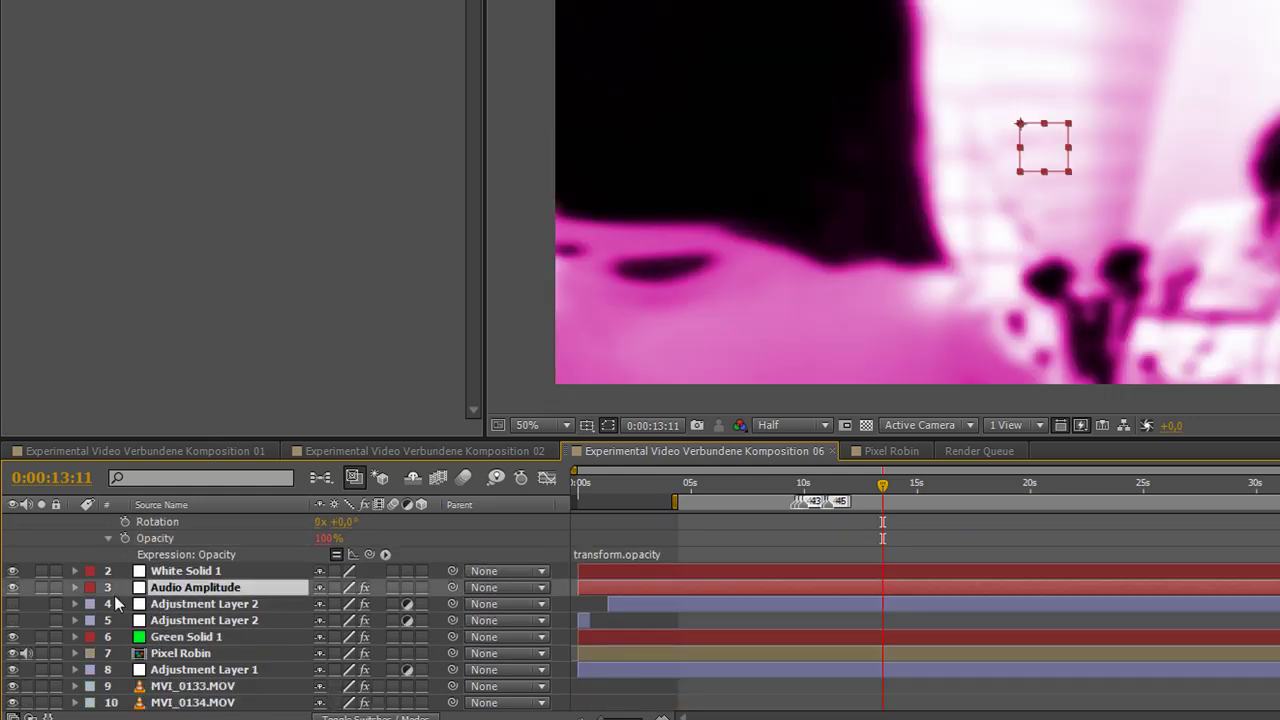
left_click(75, 588)
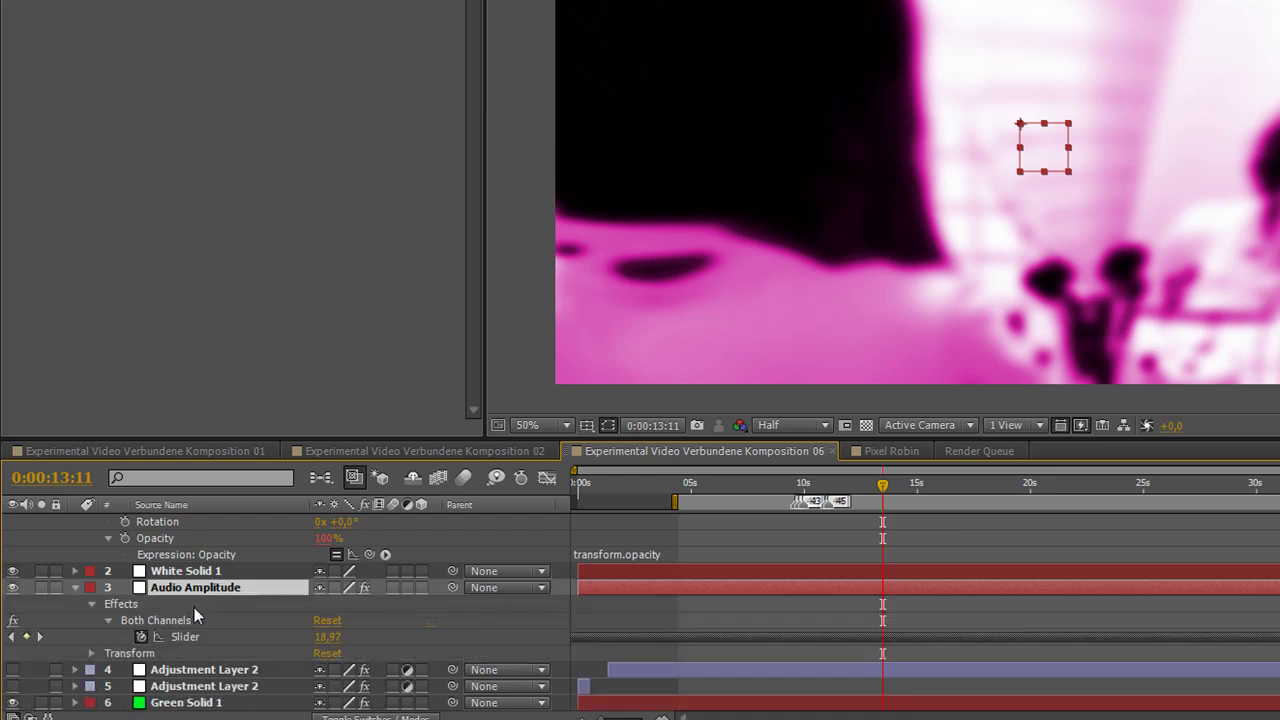
left_click(74, 652)
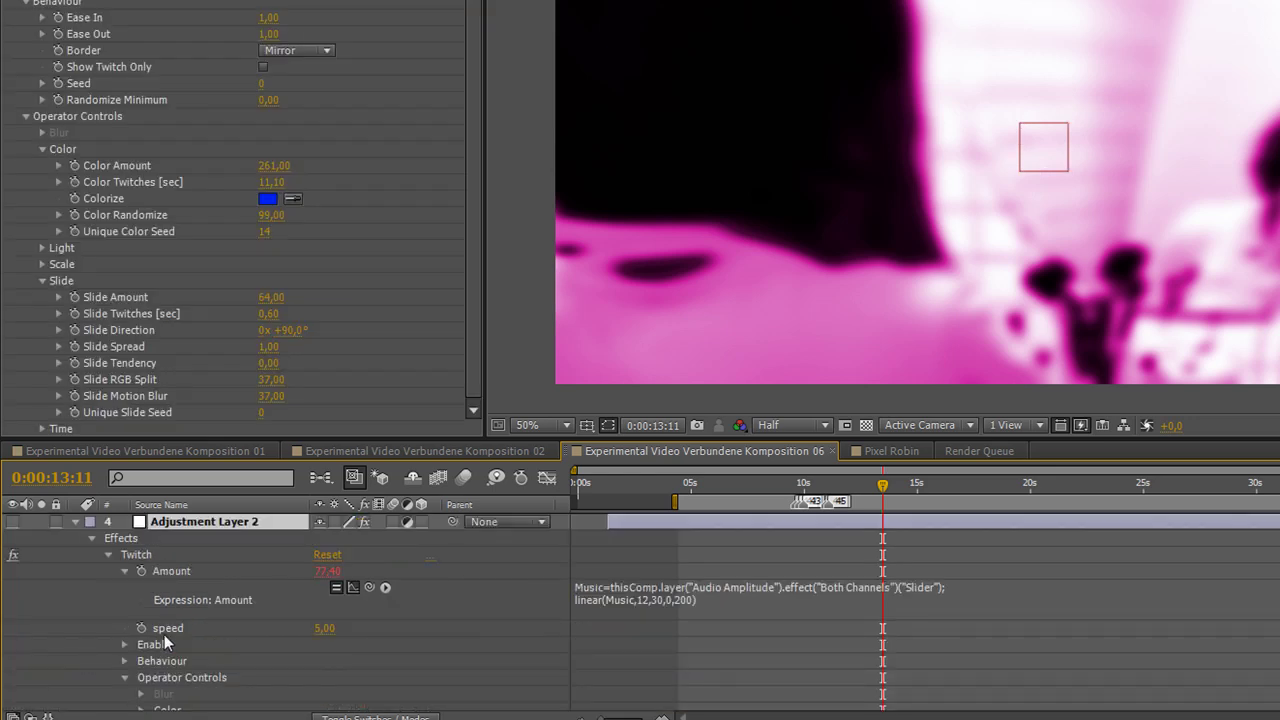
left_click(617, 601)
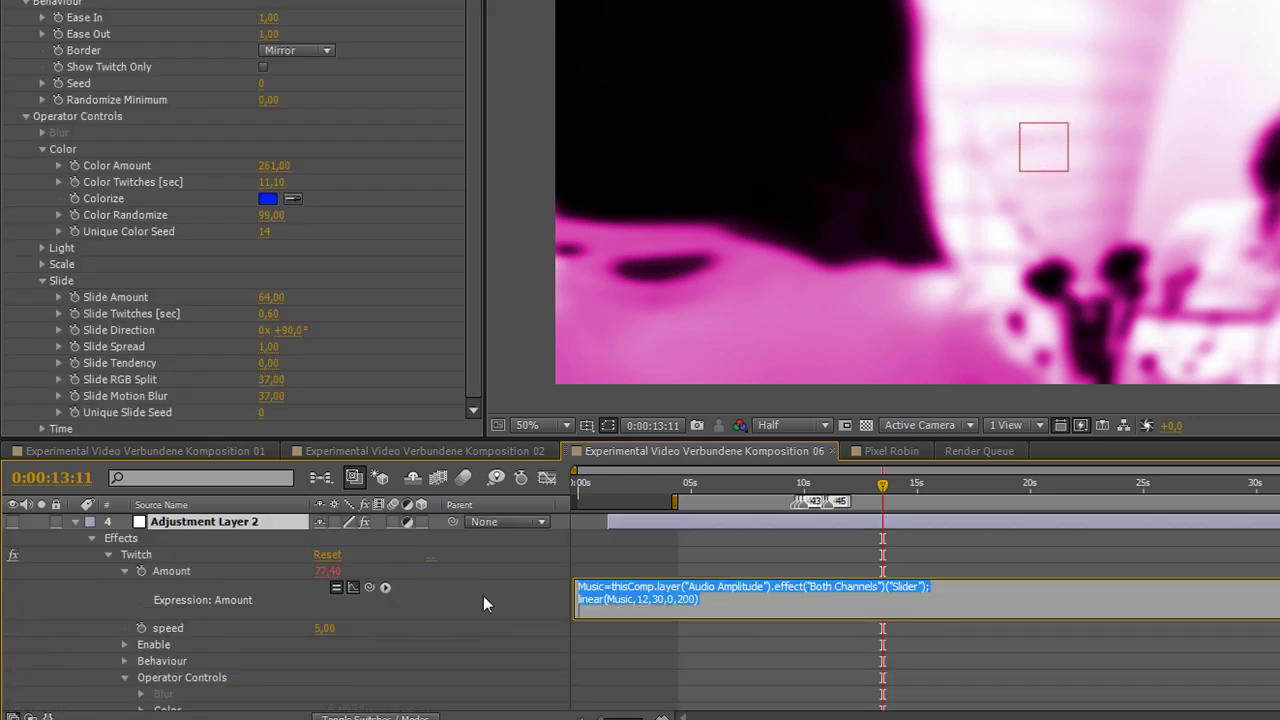
scroll(361, 600, "up", 5)
scroll(376, 592, "up", 1)
left_click(613, 653)
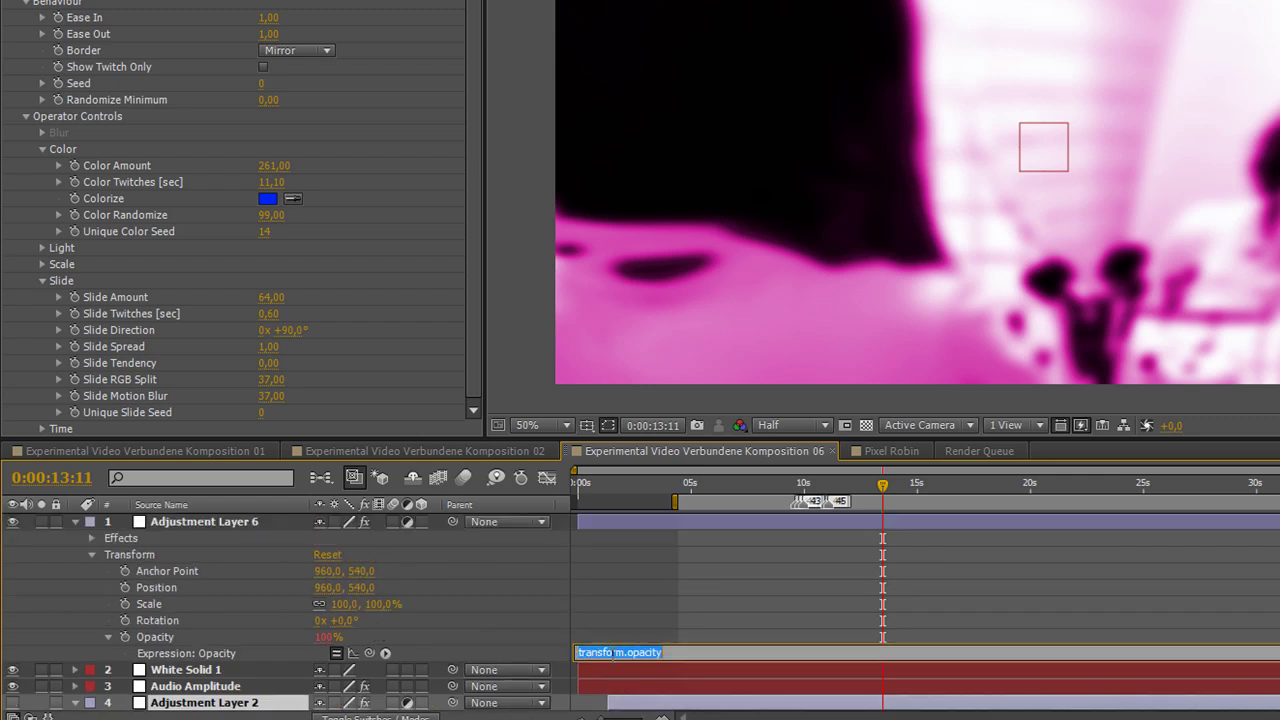
key("BackSpace")
type("Music=thisComp.layer(\"Audio Amplitude\").effect(\"Both Channels\")(\"Slider\");")
key("KP_Enter")
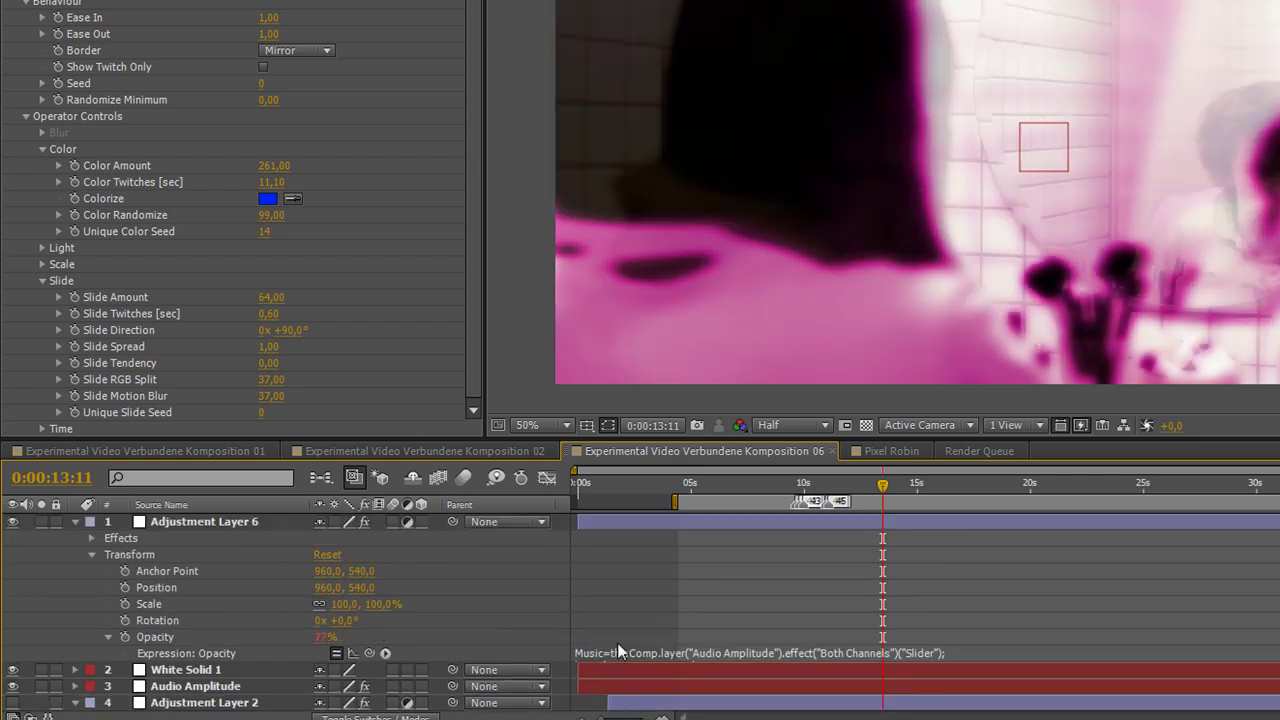
Preview the beat-driven opacity from 0:00:11:20, then display Adjustment Layer 6's four effects.
left_click(880, 487)
left_click_drag(868, 493, 800, 493)
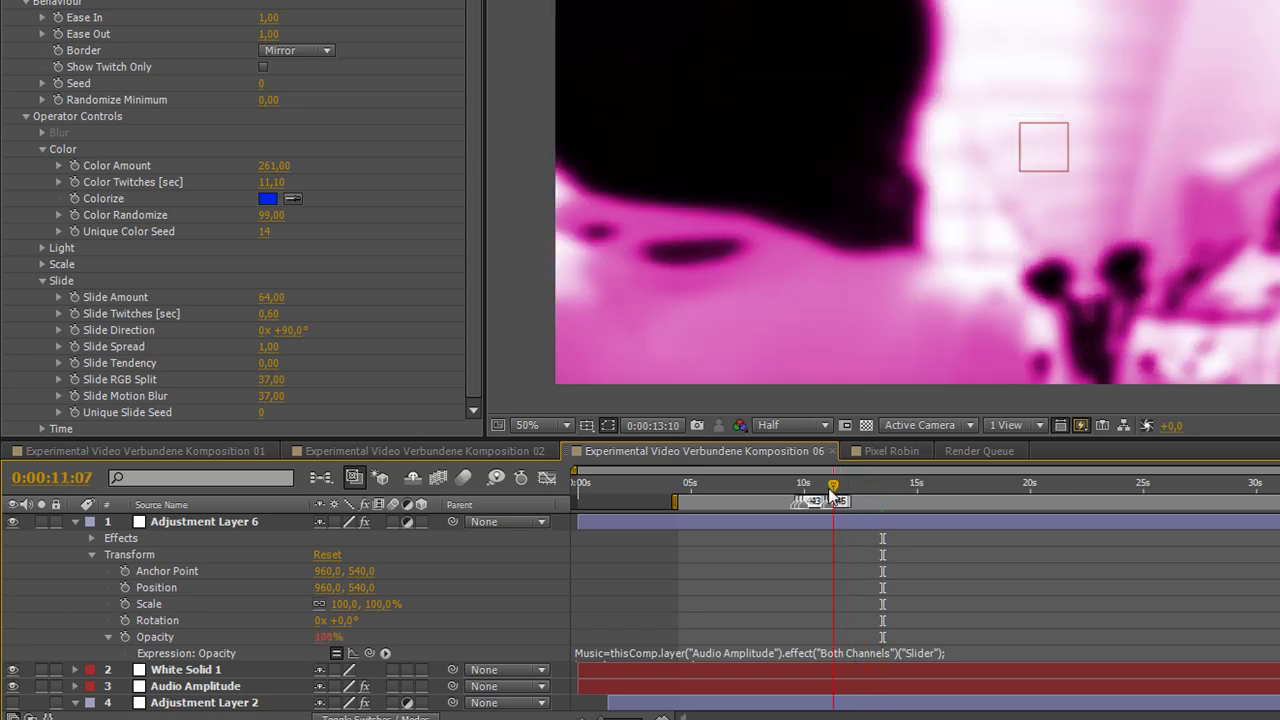
left_click_drag(800, 493, 845, 485)
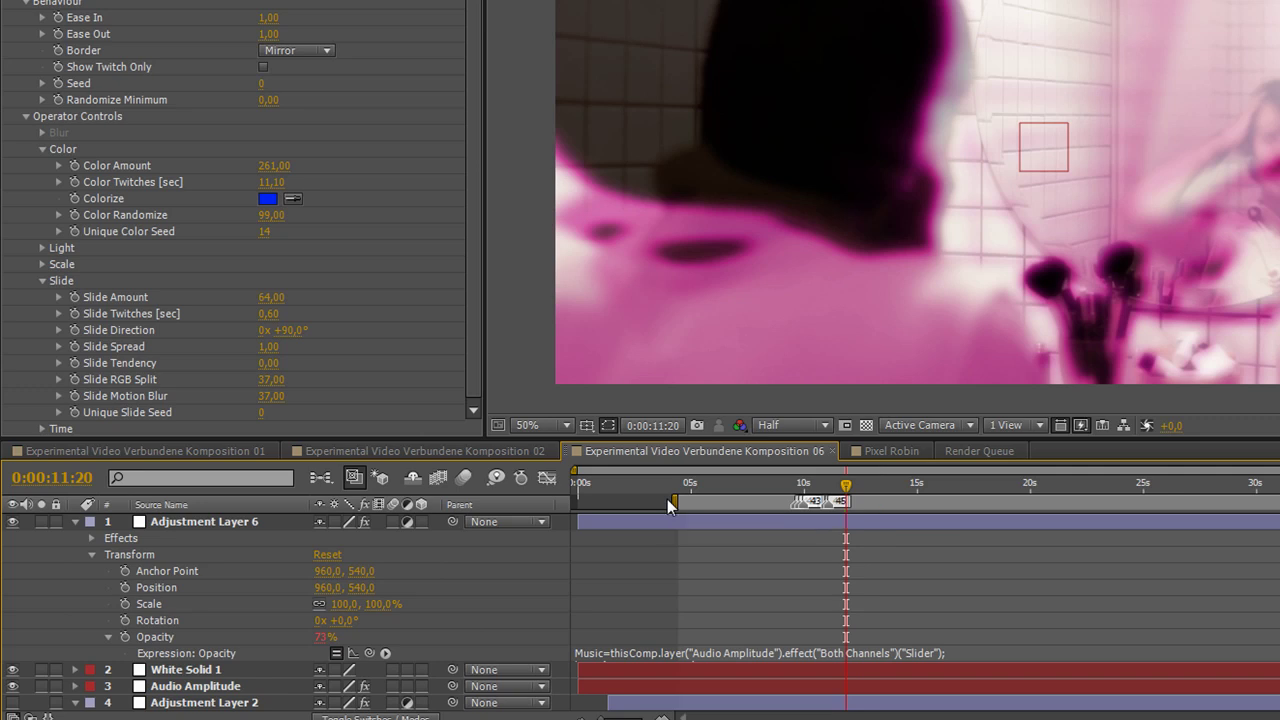
key("space")
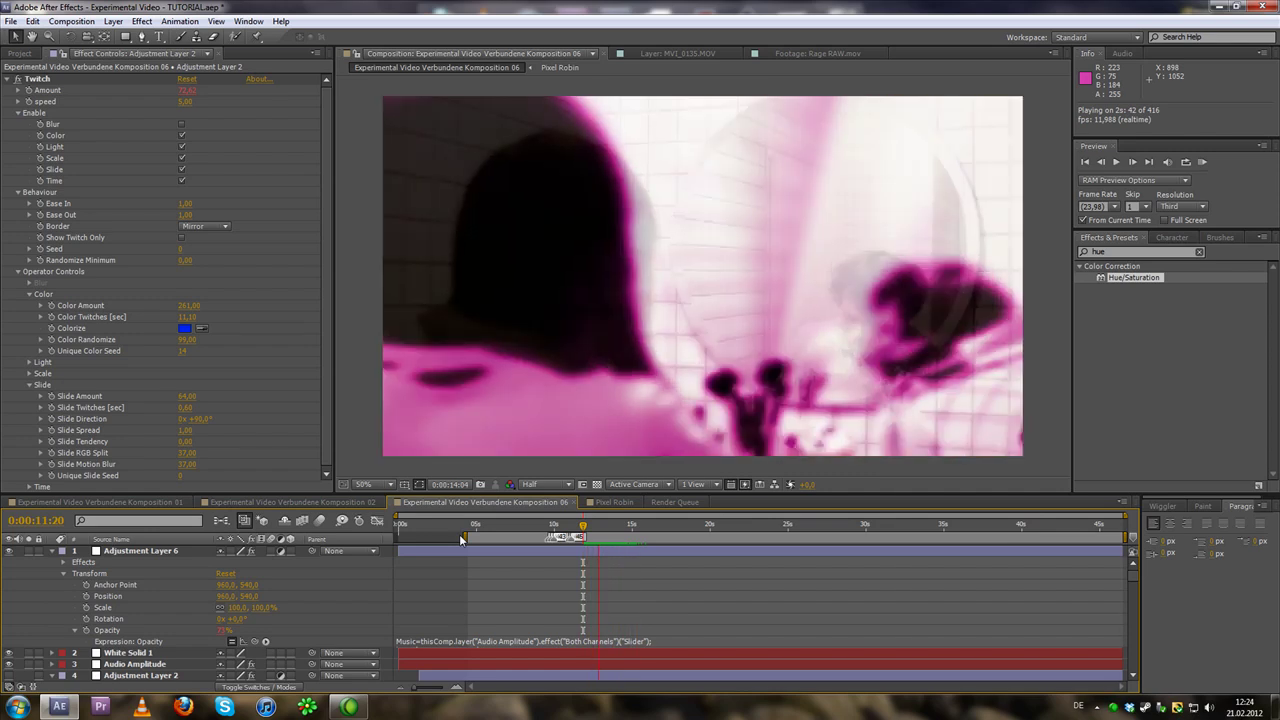
key("space")
left_click(1181, 556)
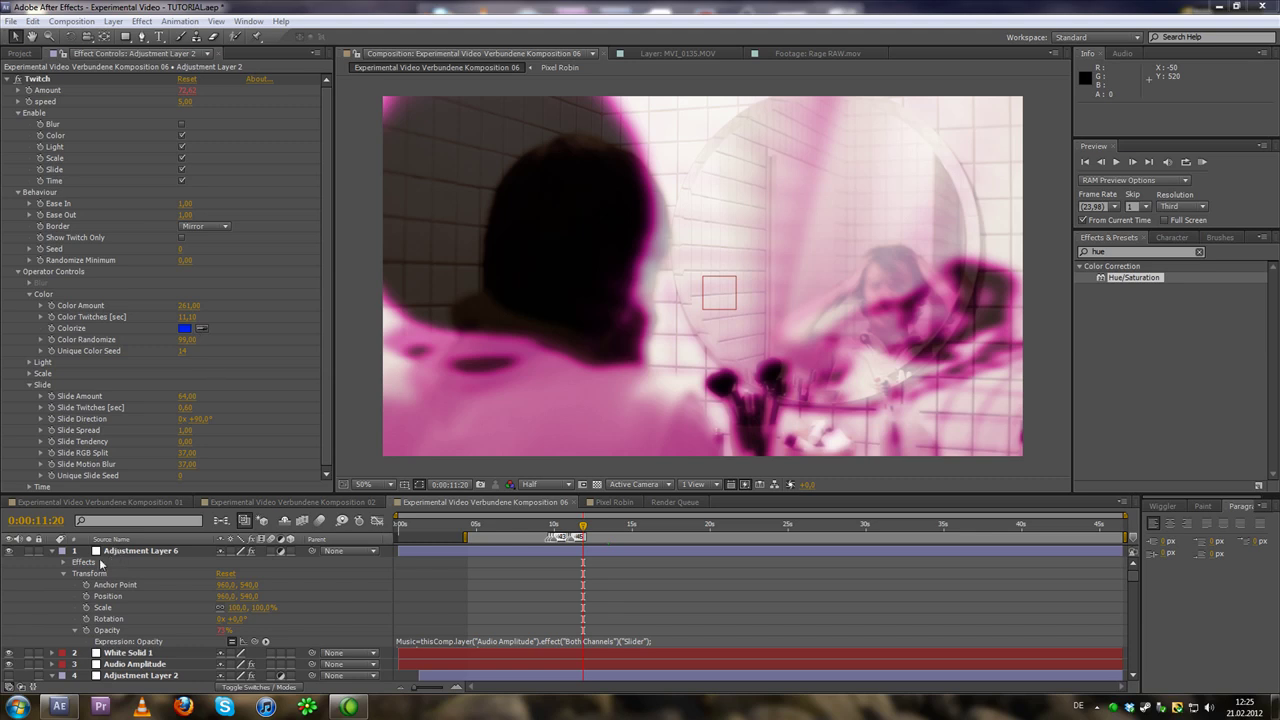
left_click(152, 556)
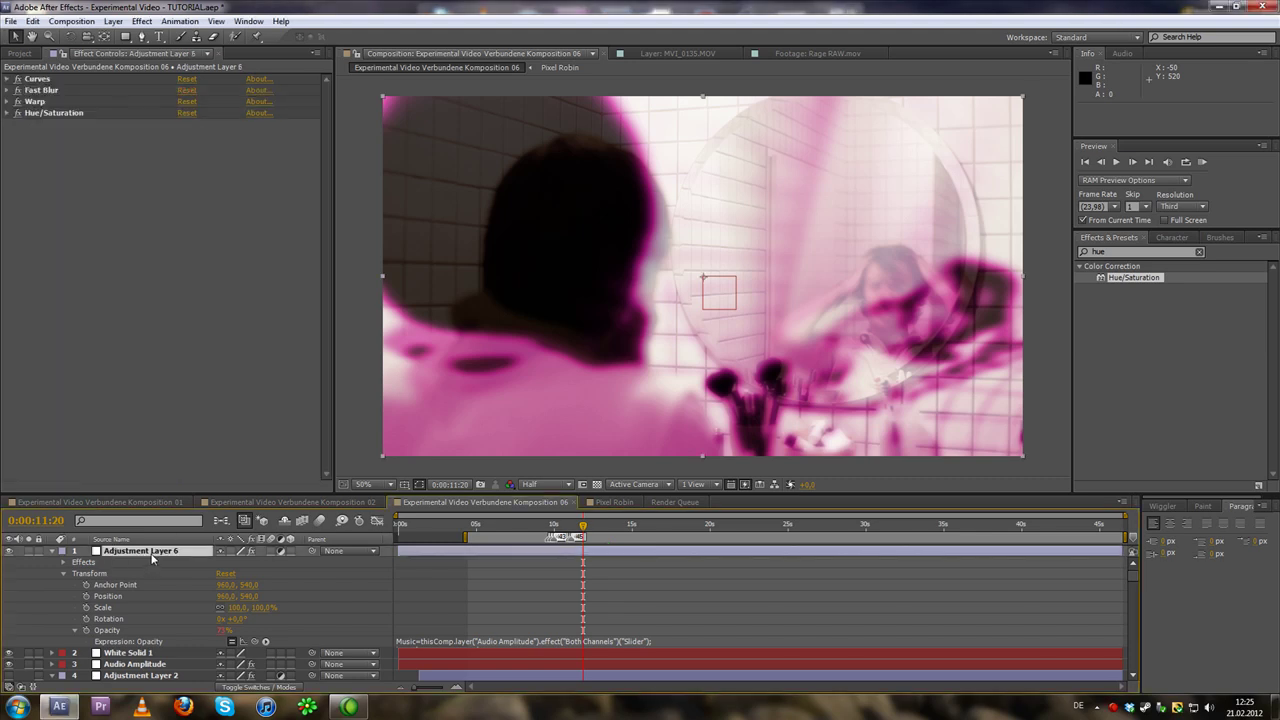
Disable Warp, give Colorize Hue a wiggle(10,400) expression, and start a preview.
left_click(18, 101)
left_click(30, 114)
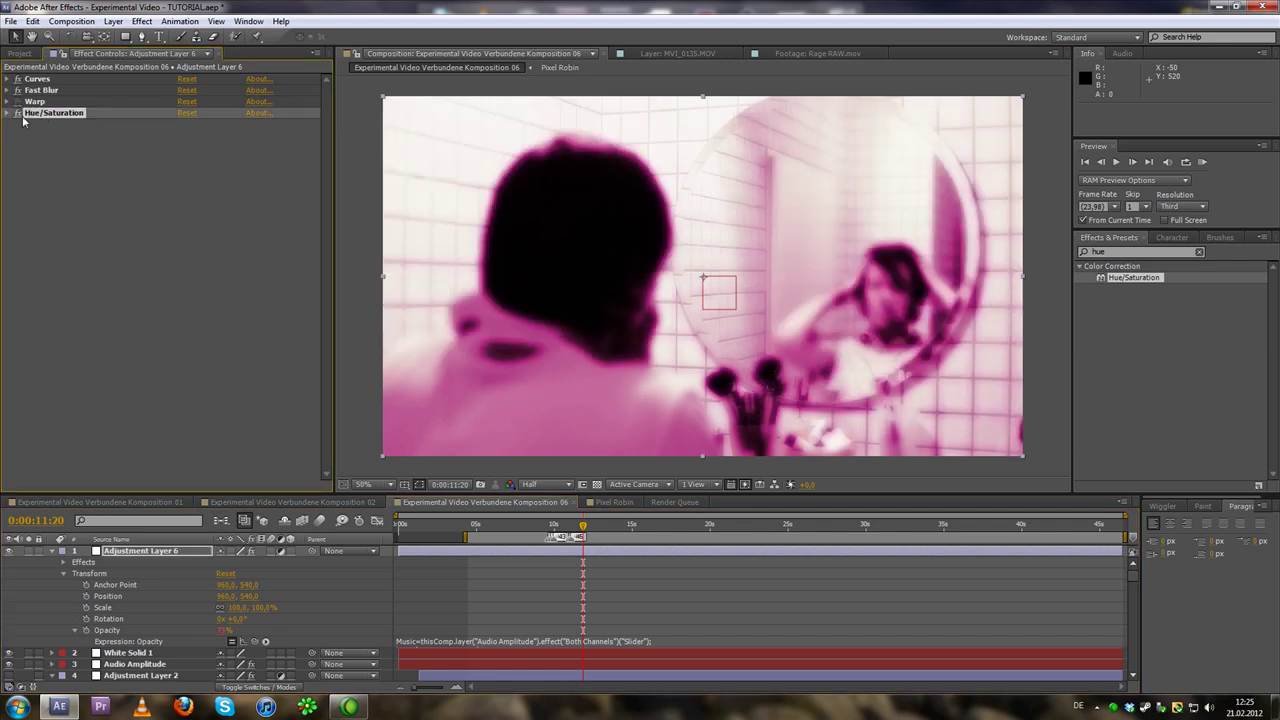
left_click(5, 113)
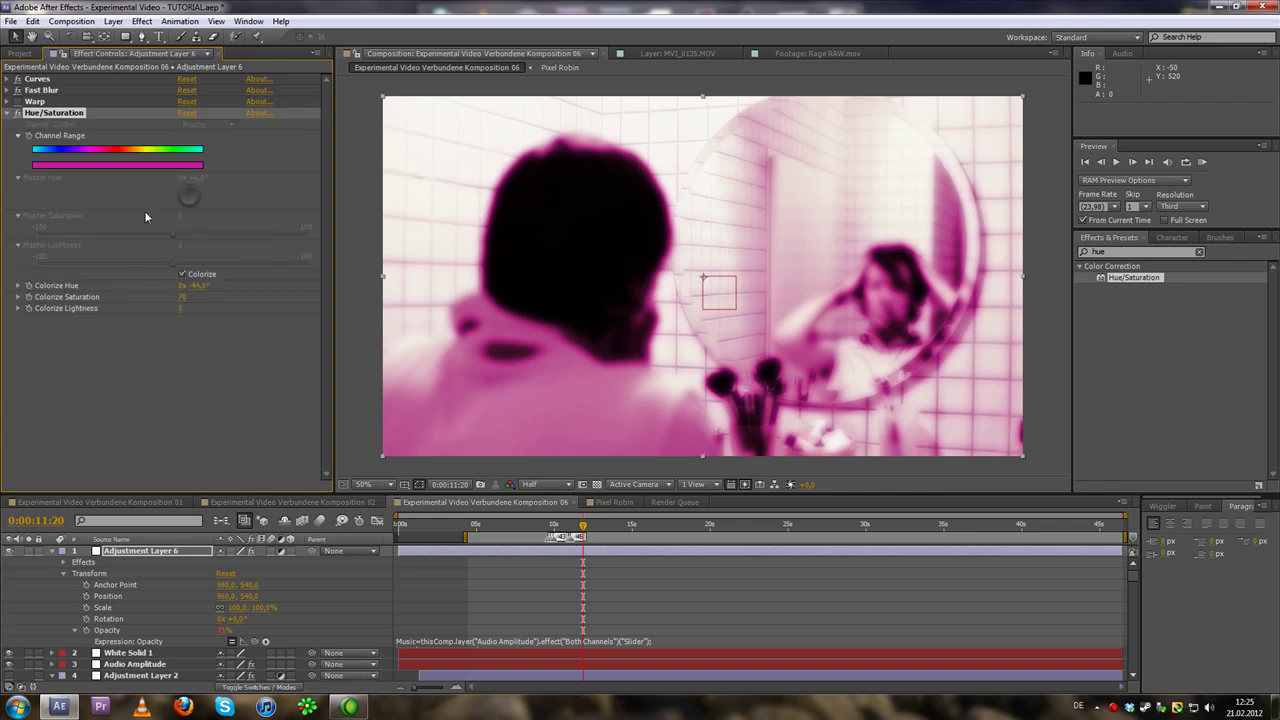
left_click(28, 287, "alt")
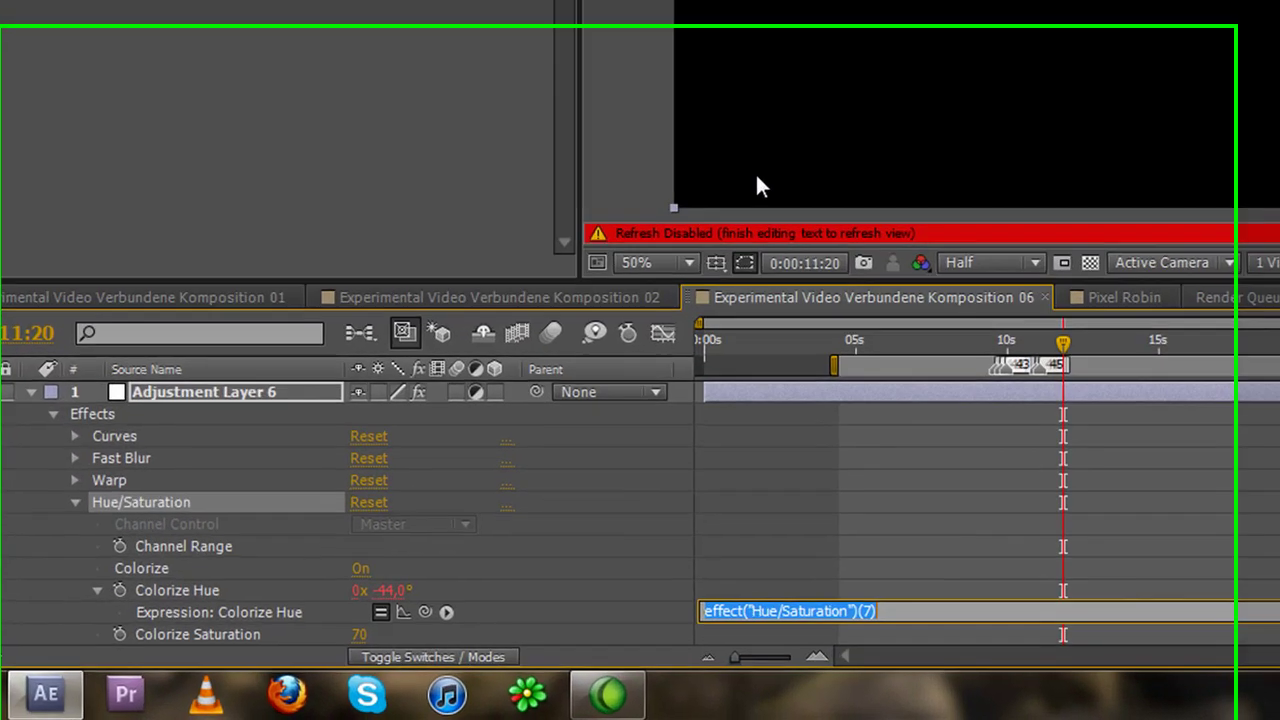
type("wigl")
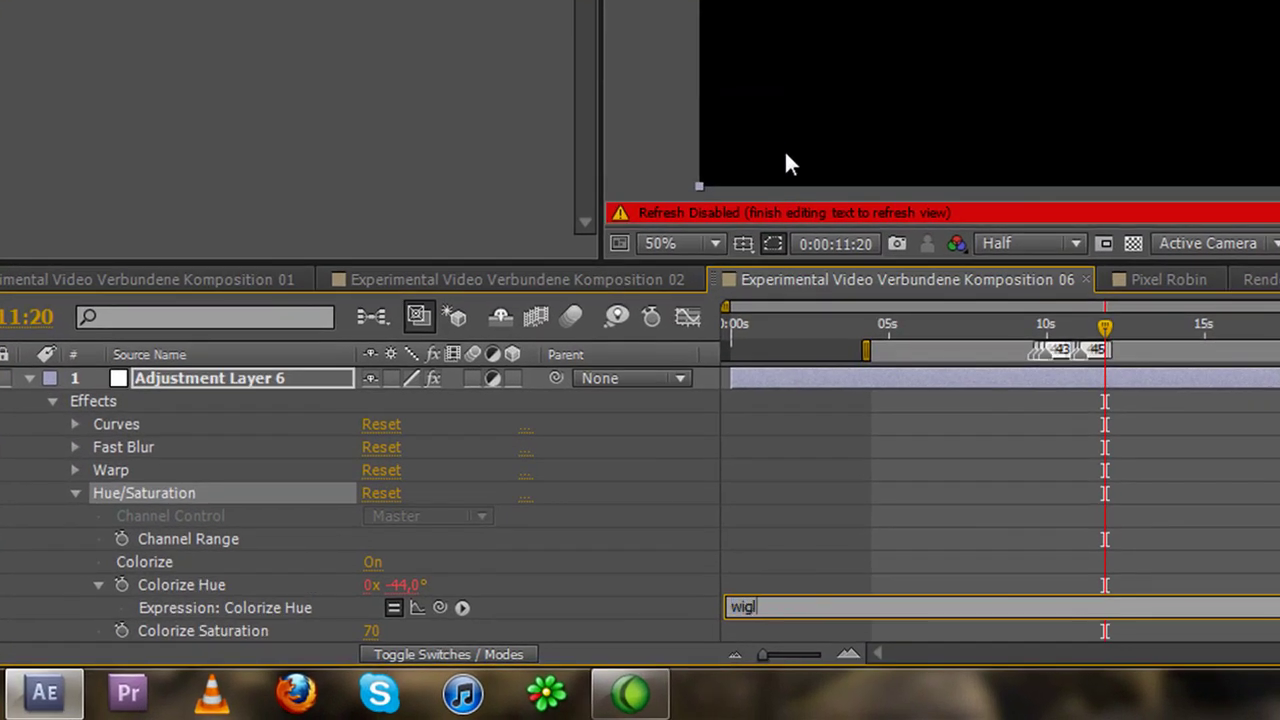
type("gle(")
type("10,4")
type("00)")
left_click(744, 584)
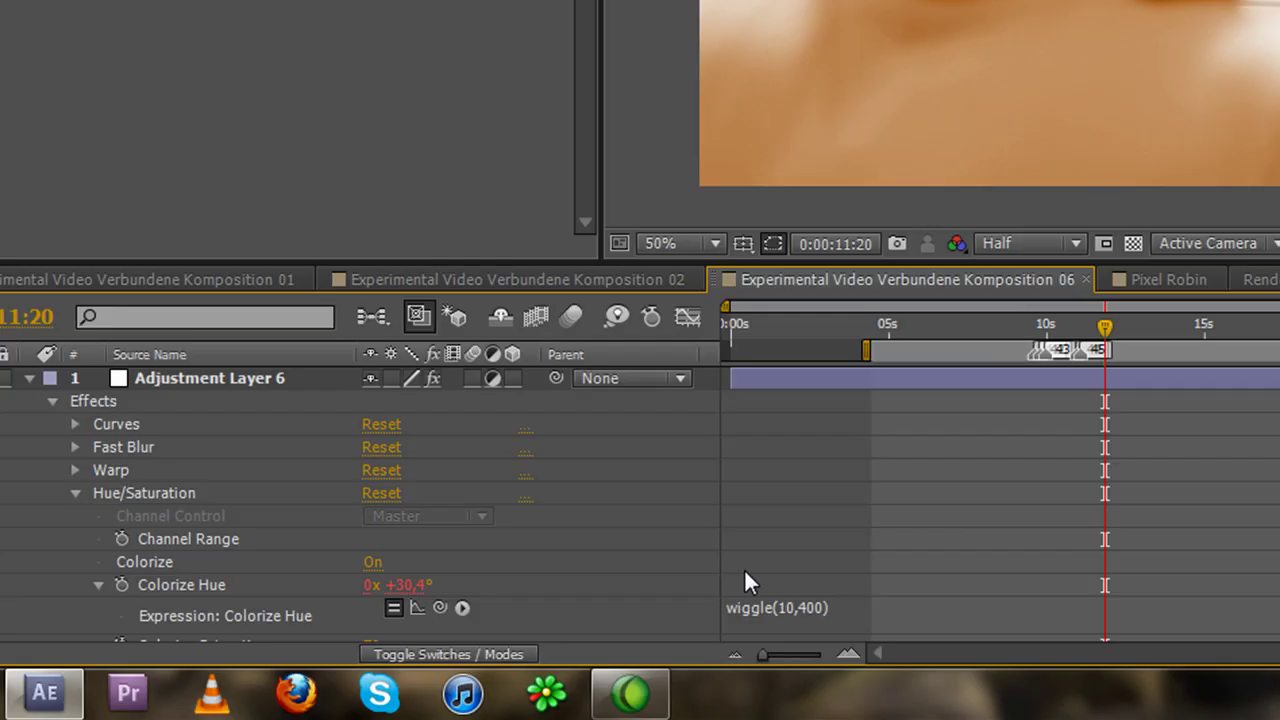
key("space")
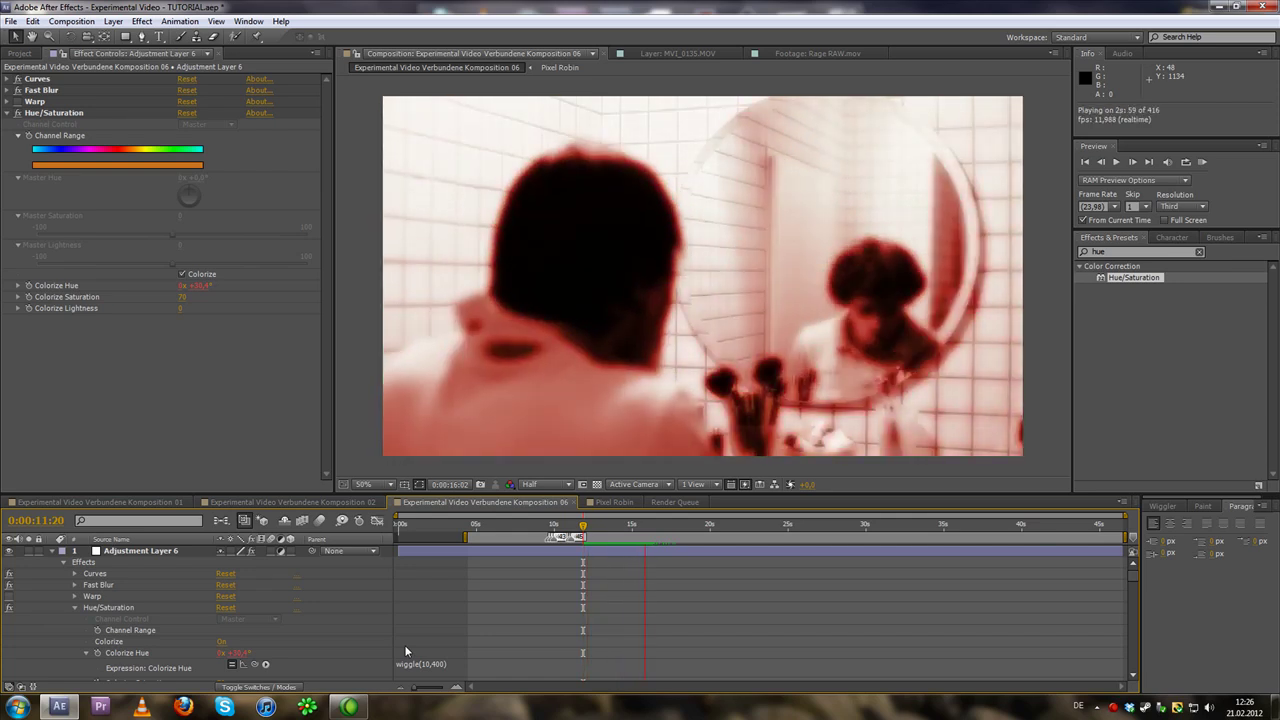
Halt playback at 0:00:11:20, where Colorize Hue reads +30.4°.
key("space")
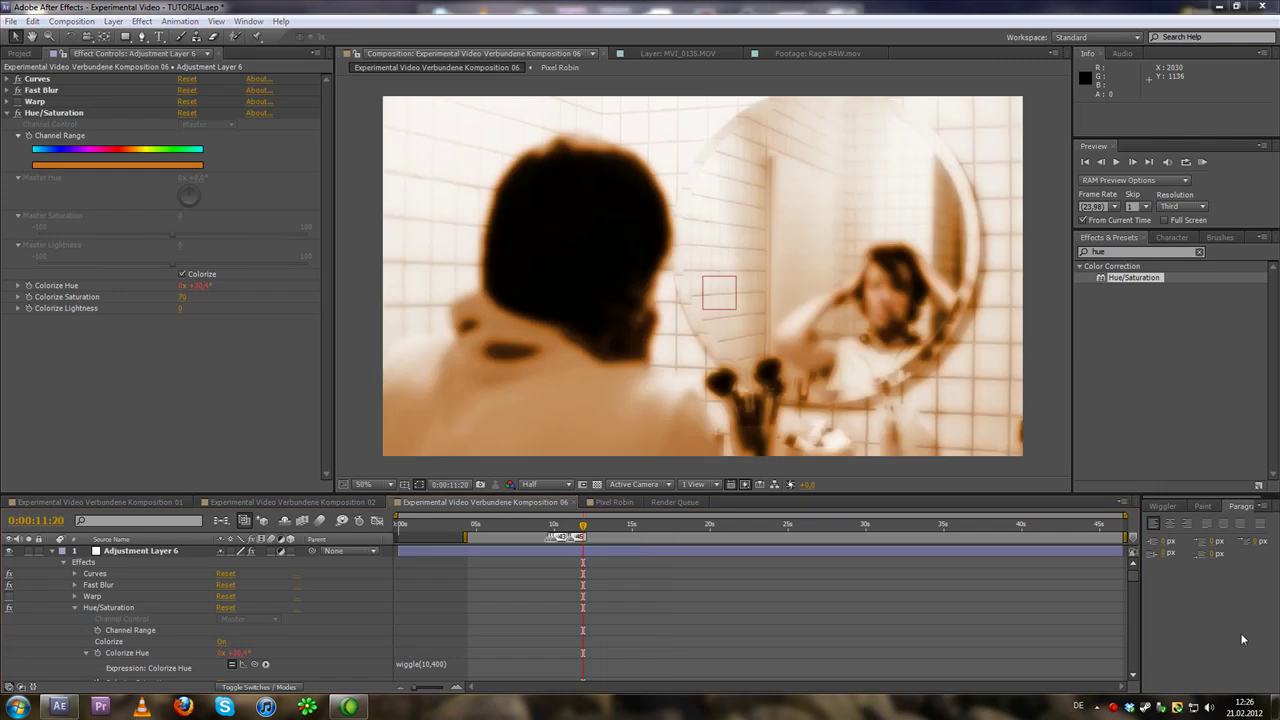